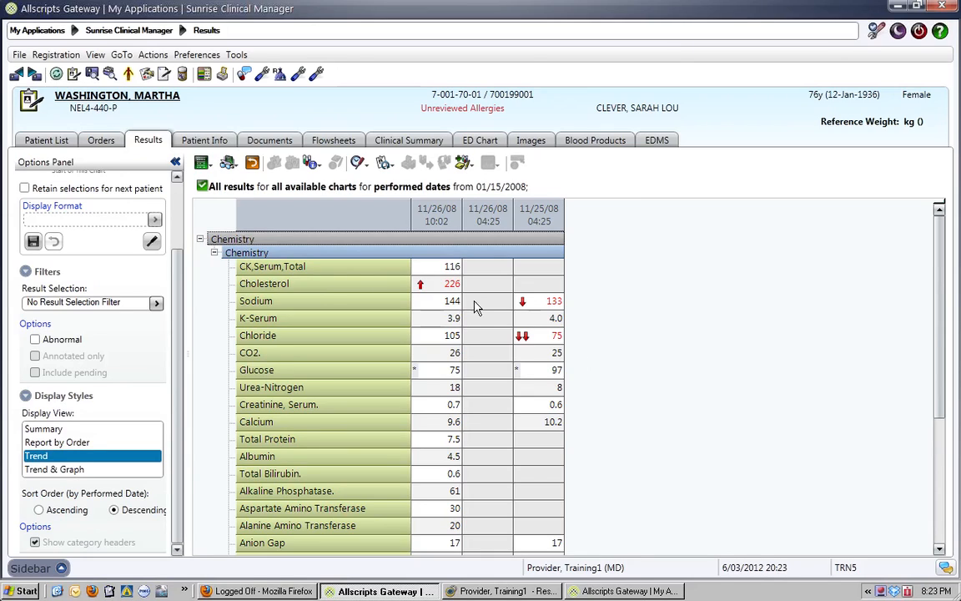
click(457, 322)
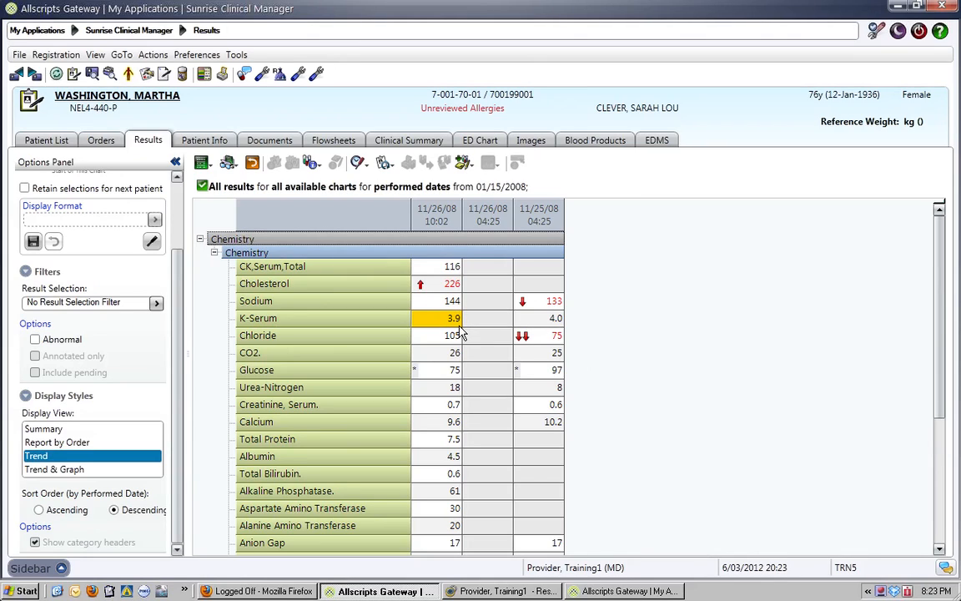
click(220, 222)
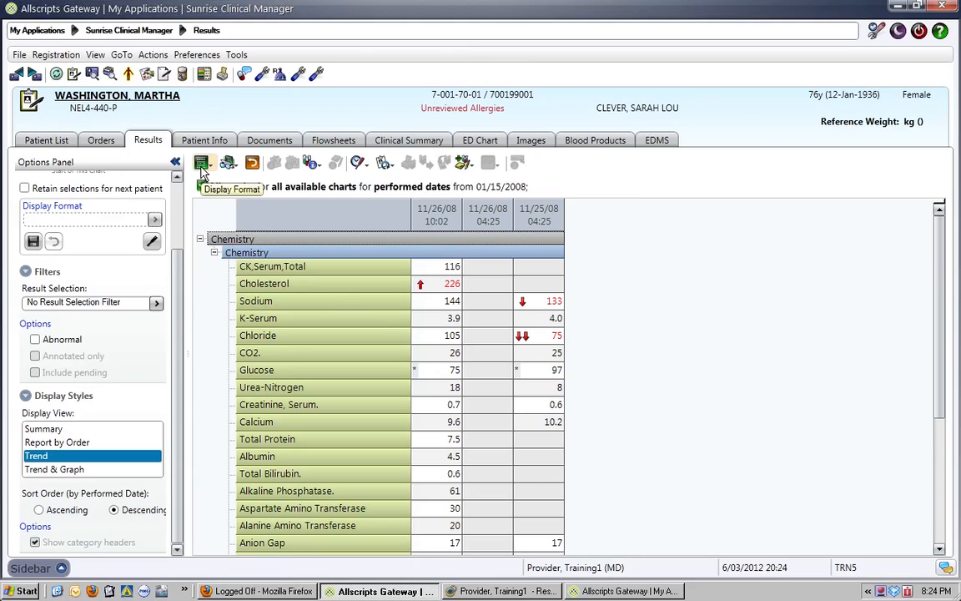
click(201, 169)
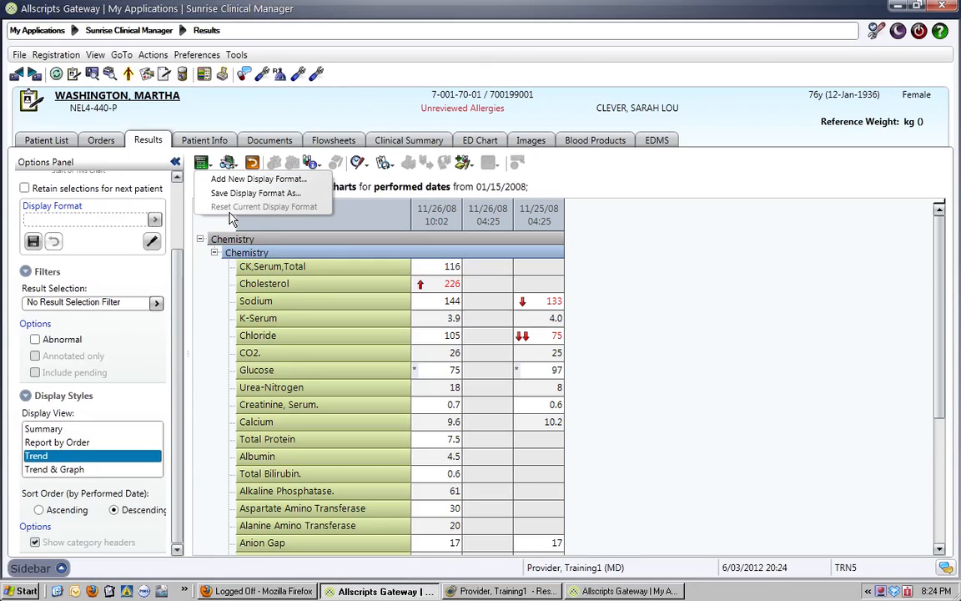
click(590, 286)
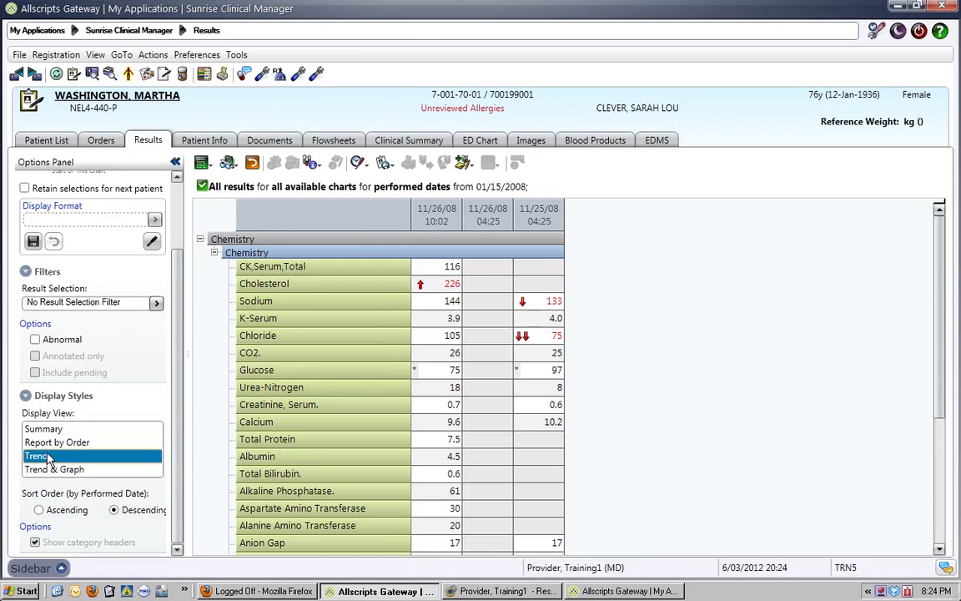
Step: Try the ascending sort order by performed date on the trend results and restore the descending order
click(39, 510)
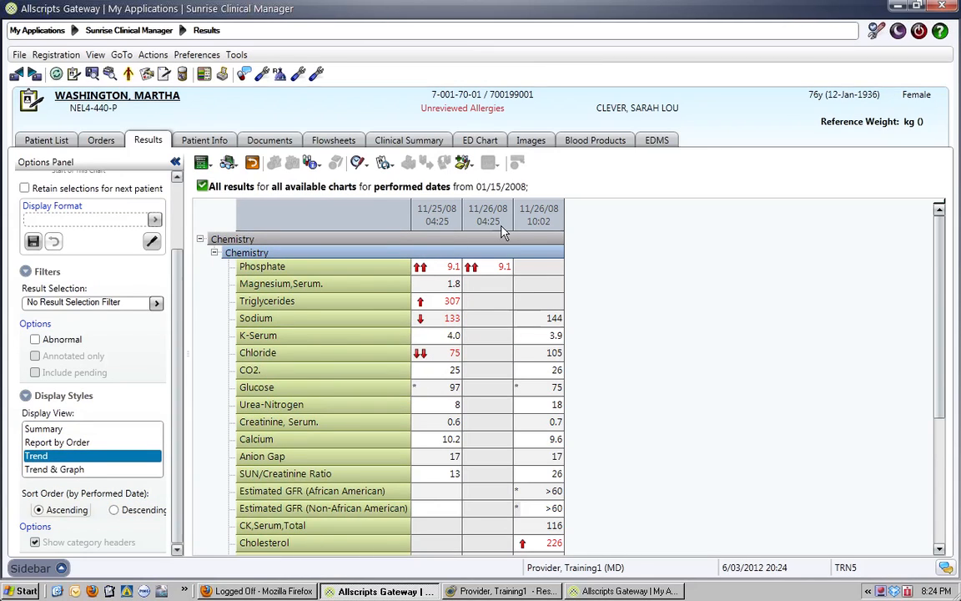
click(456, 371)
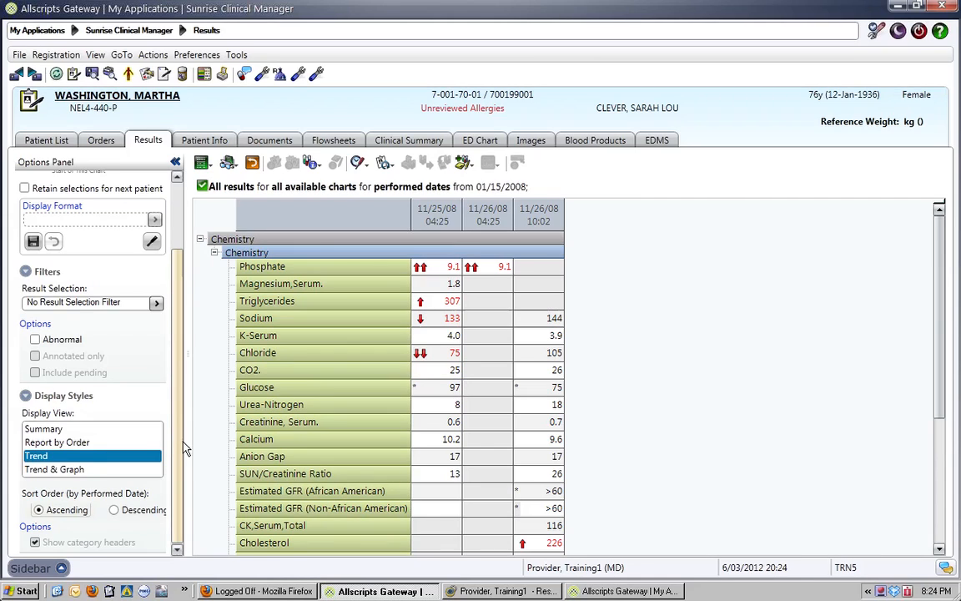
click(114, 509)
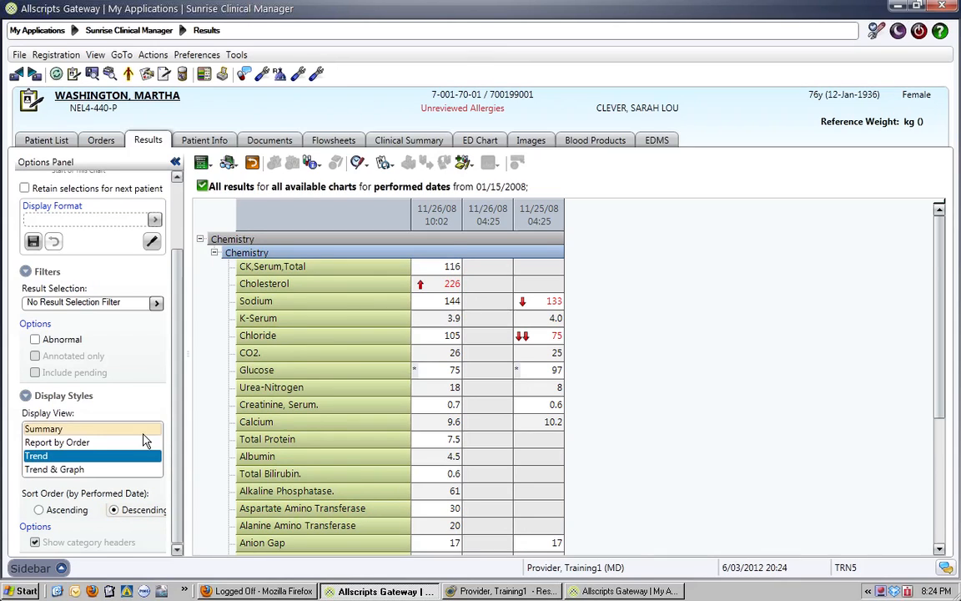
Step: Add a new display format named All Trend with the Trend view, descending order and no result selection filter
click(203, 163)
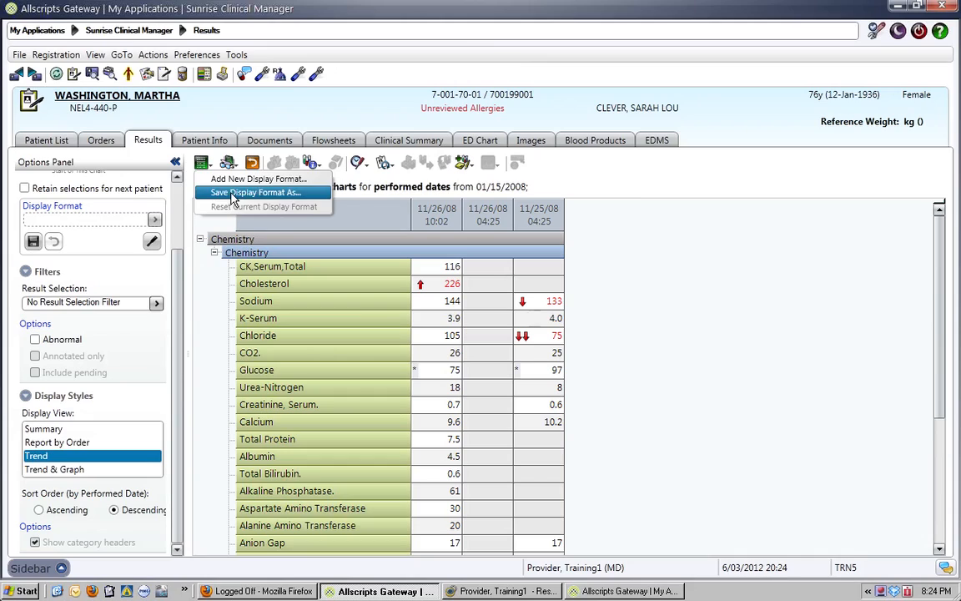
click(223, 180)
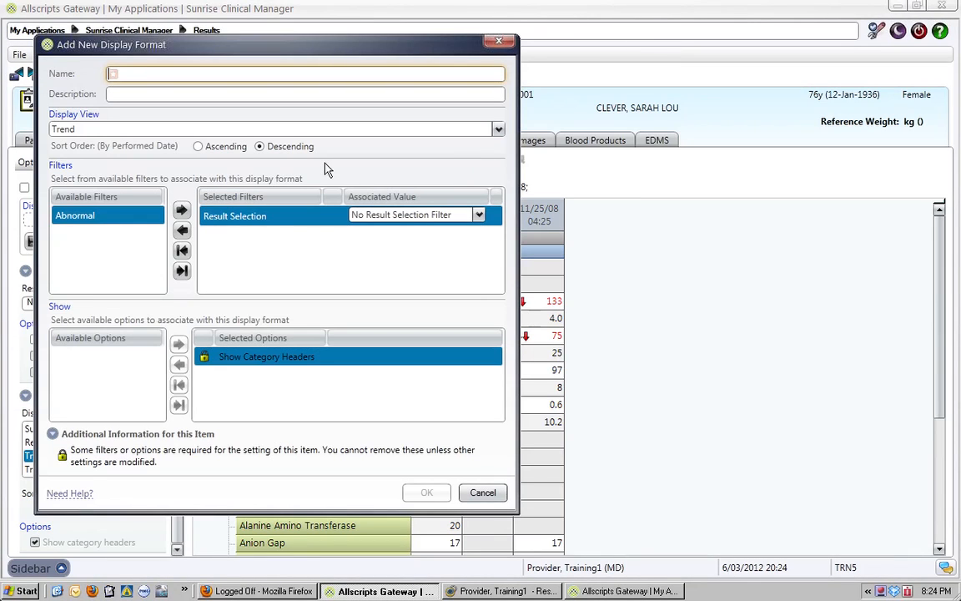
text(Defaulte)
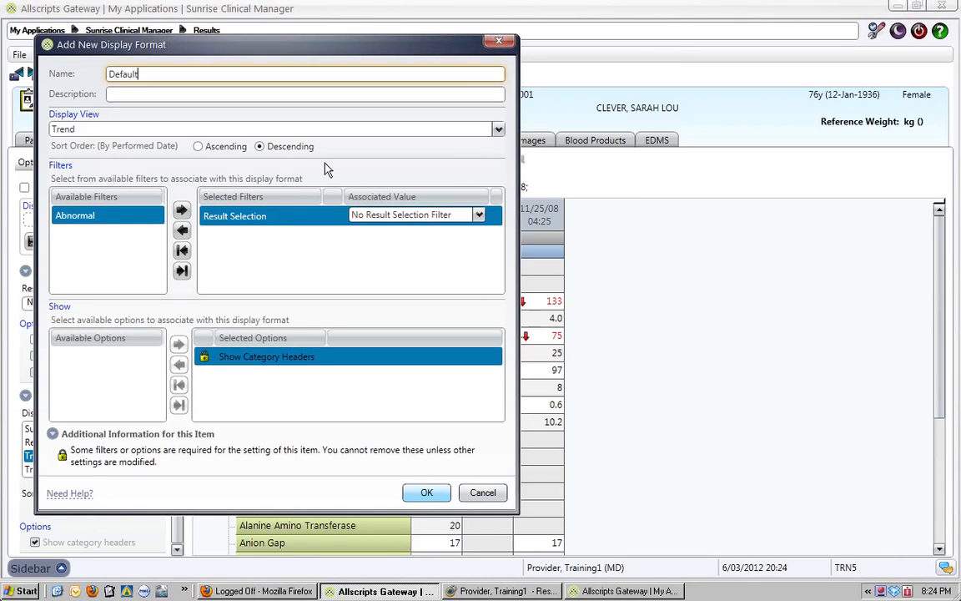
text(All Trend)
click(427, 492)
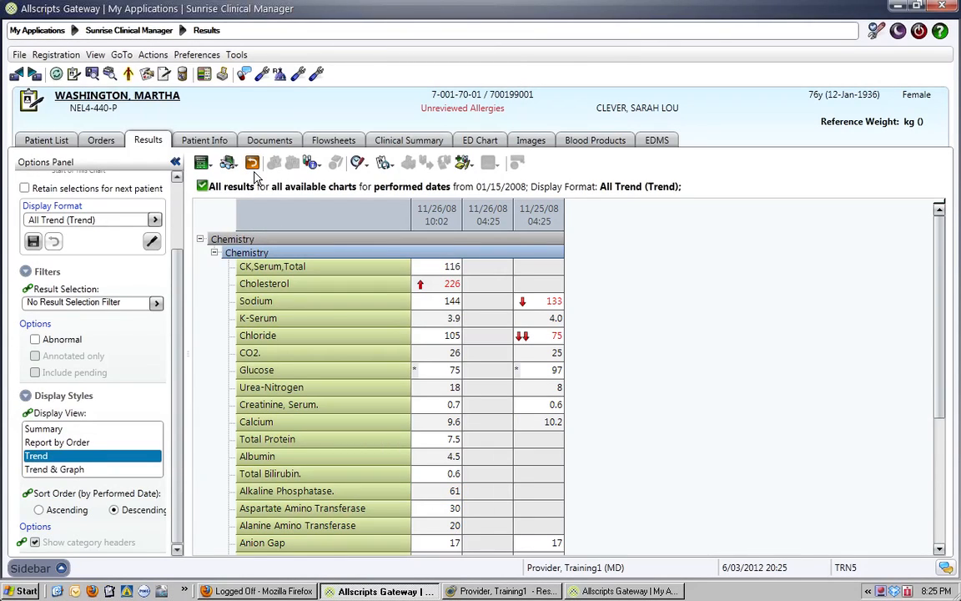
Step: Reselect the saved All Trend display format and reset the results view
click(204, 163)
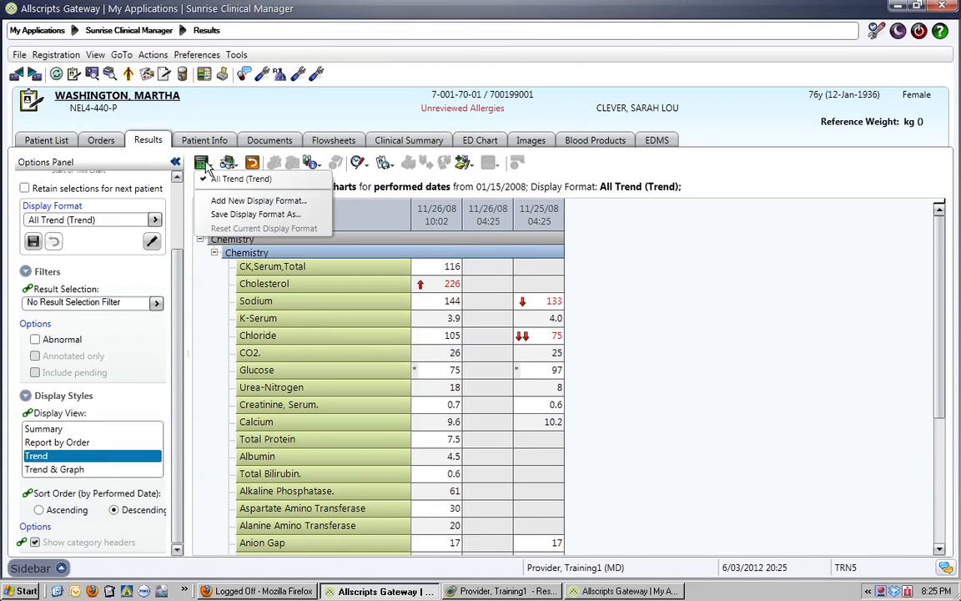
click(215, 178)
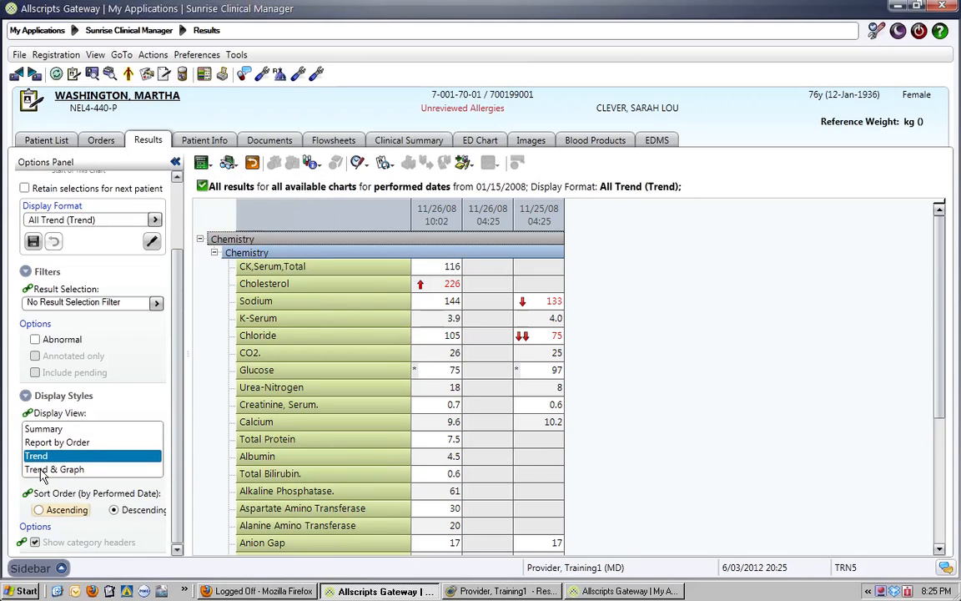
click(204, 163)
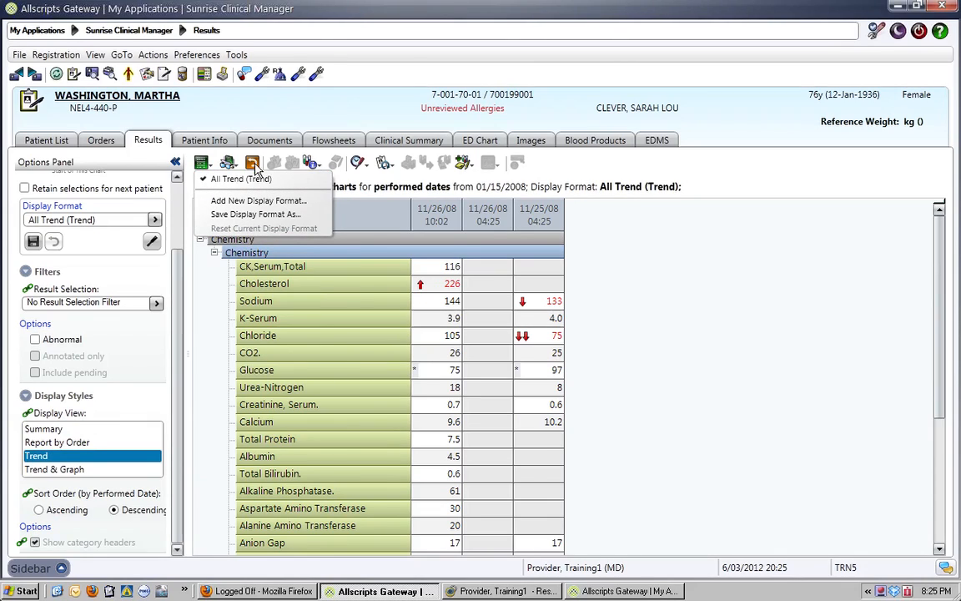
click(254, 168)
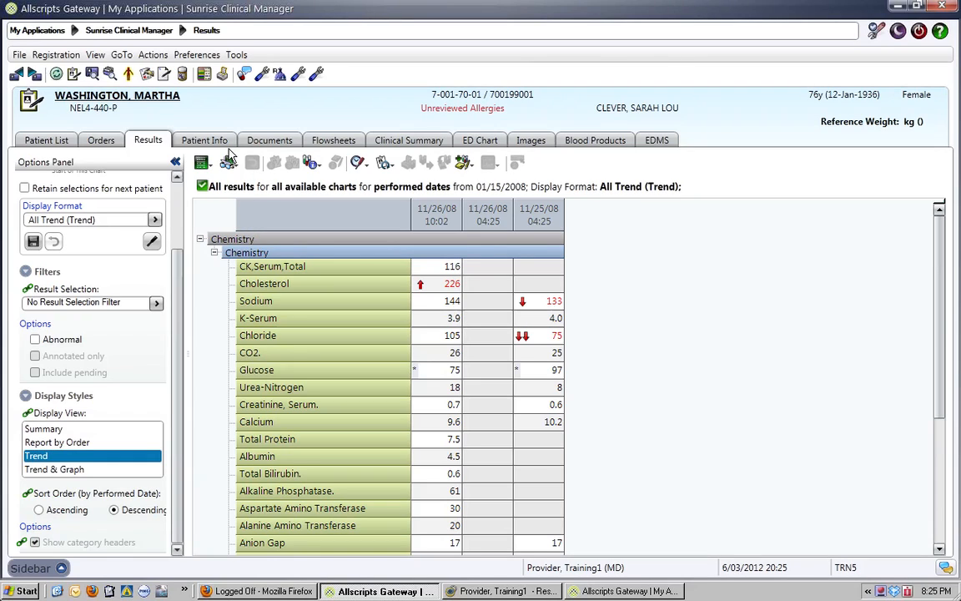
Step: In the personal results preferences, start a new result selection filter named CBC that picks by result item
click(200, 55)
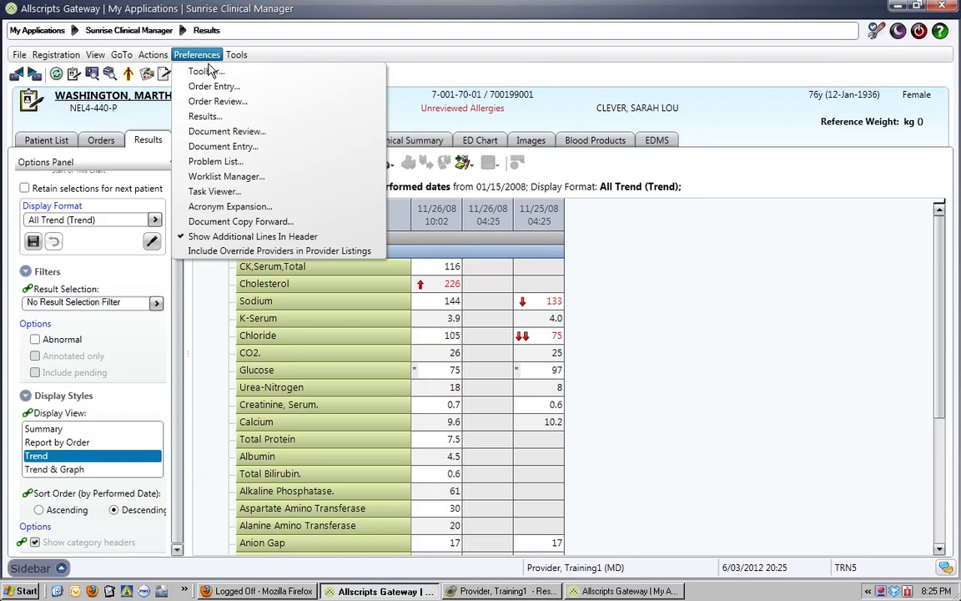
click(207, 116)
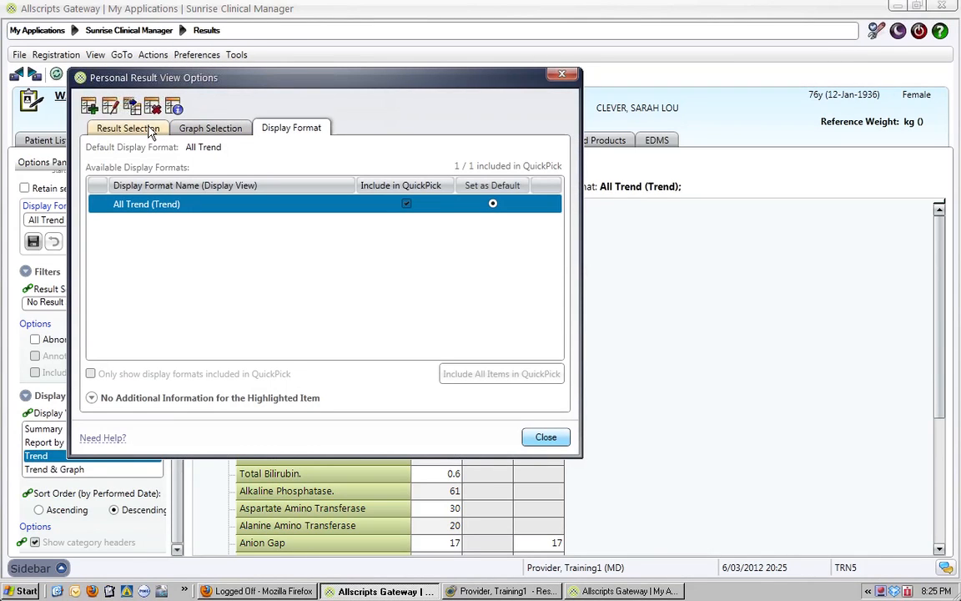
click(149, 130)
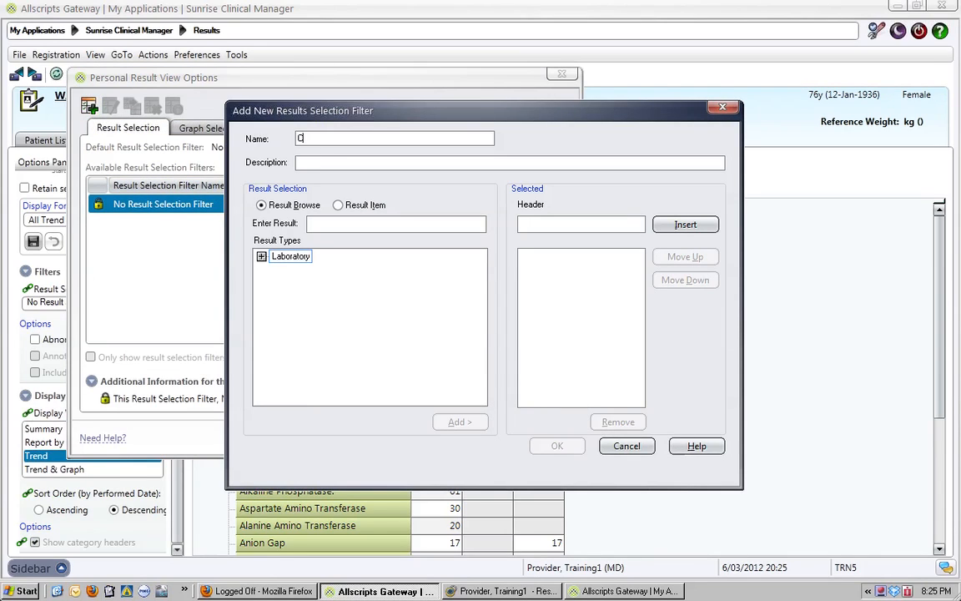
text(BC)
click(338, 205)
Step: Search result items for HEME and add Heme-8 LAB and Heme-8 With Automated Differential LAB to the CBC filter
text(HEME)
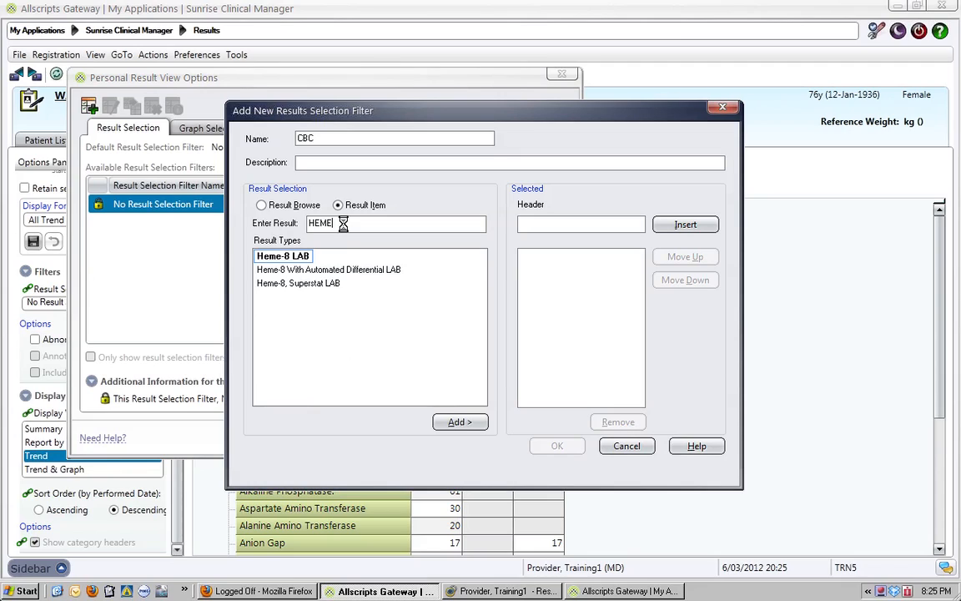
click(299, 258)
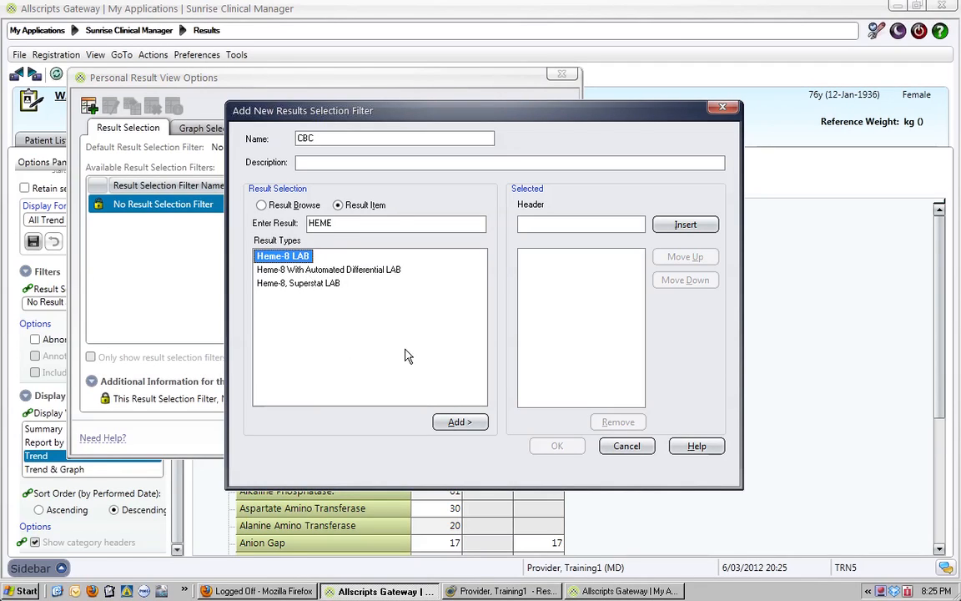
click(451, 421)
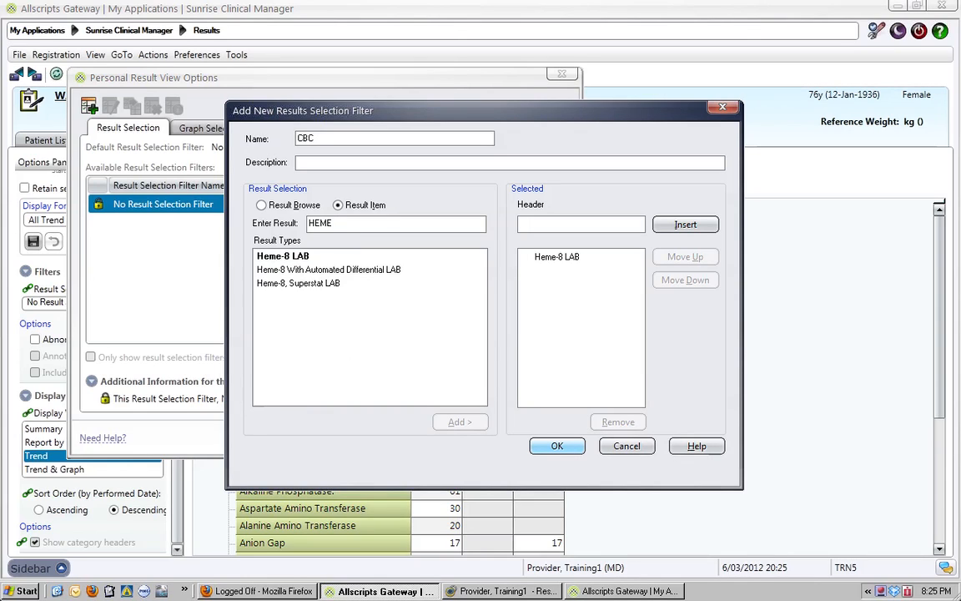
drag(335, 224, 300, 227)
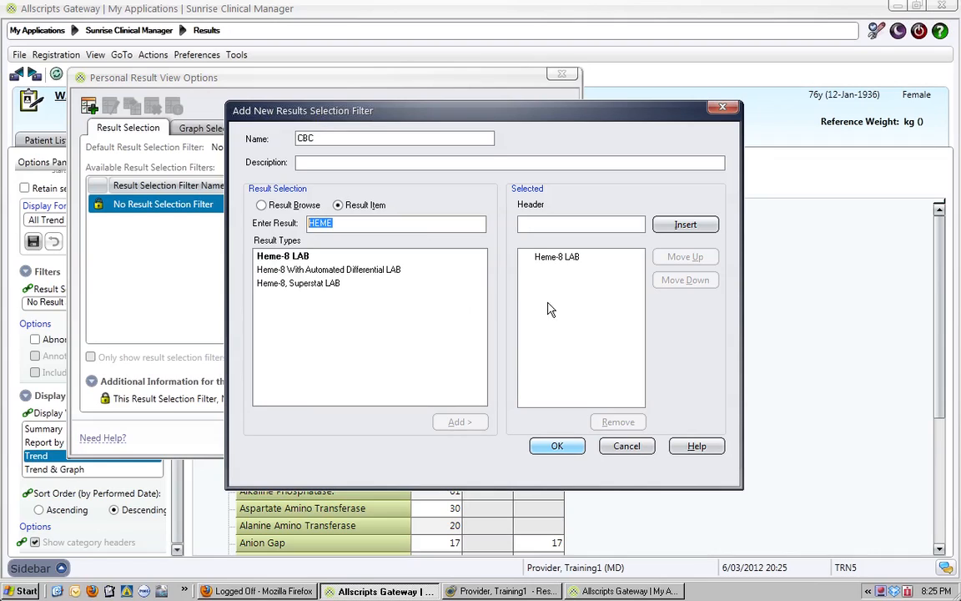
click(378, 270)
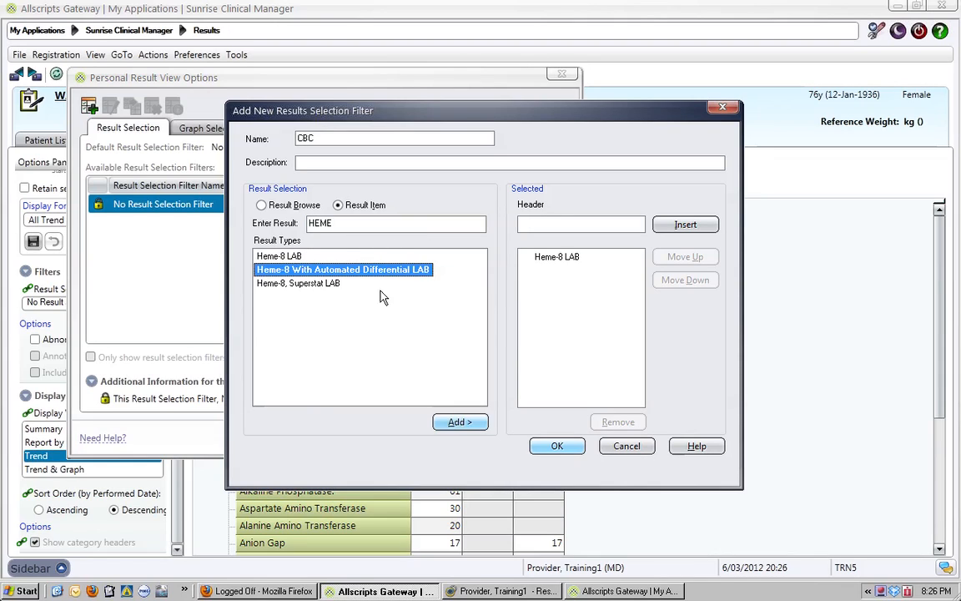
click(460, 422)
Step: Search result items for BANDS, add Bands and Bands Detected, Serum, and save the CBC filter
drag(335, 224, 282, 227)
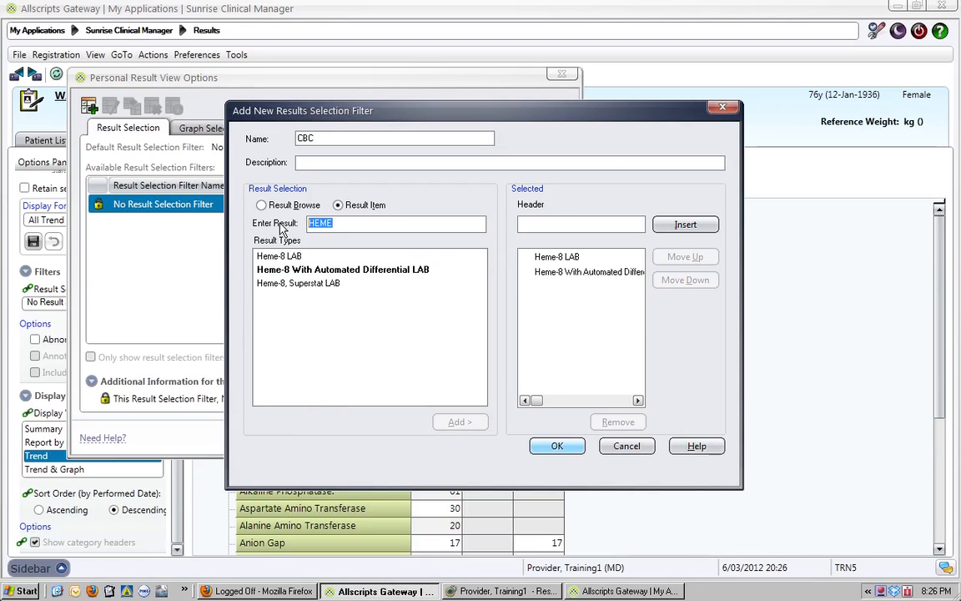
text(BANDS)
click(272, 258)
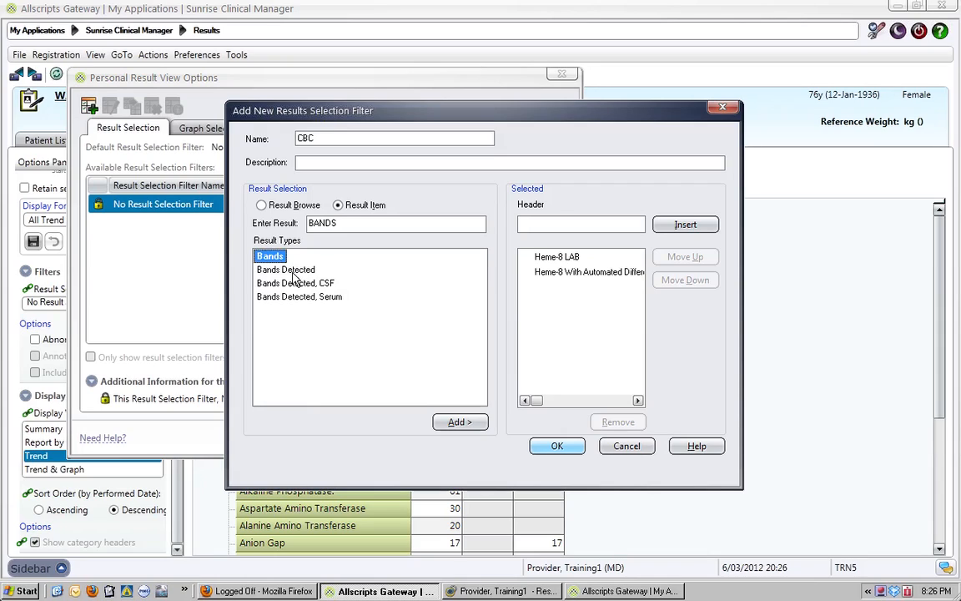
shift+click(303, 298)
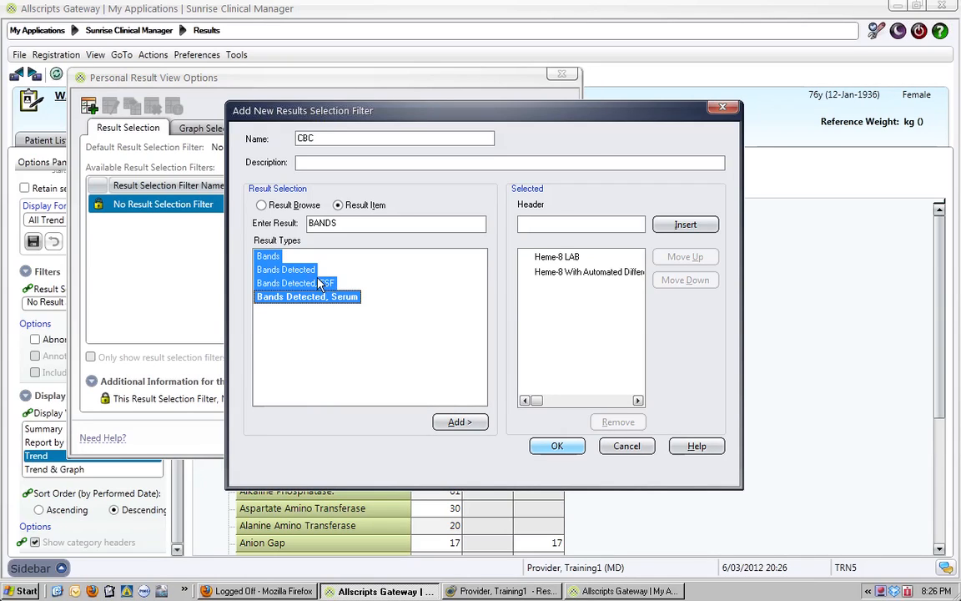
click(284, 270)
click(265, 256)
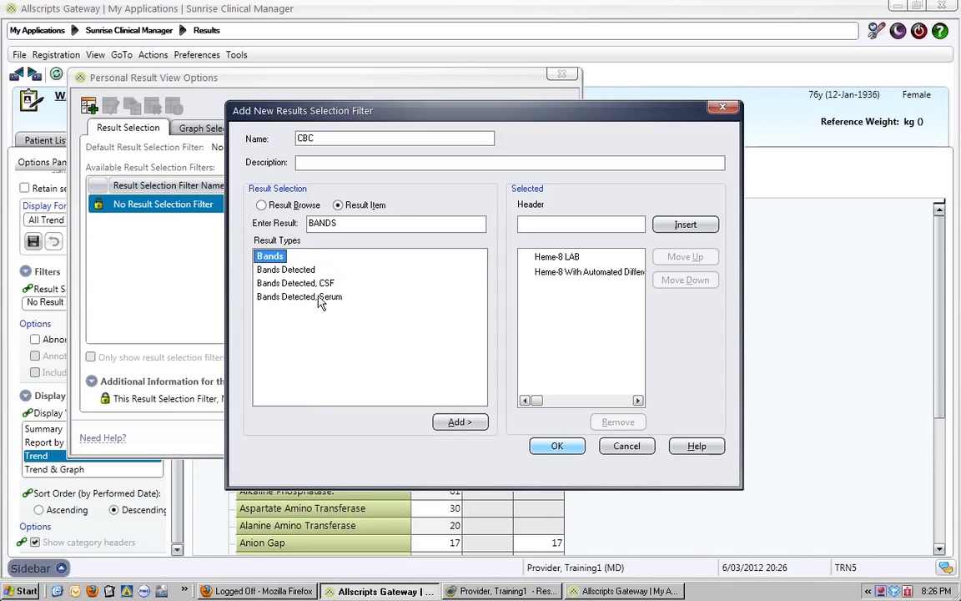
ctrl+click(321, 298)
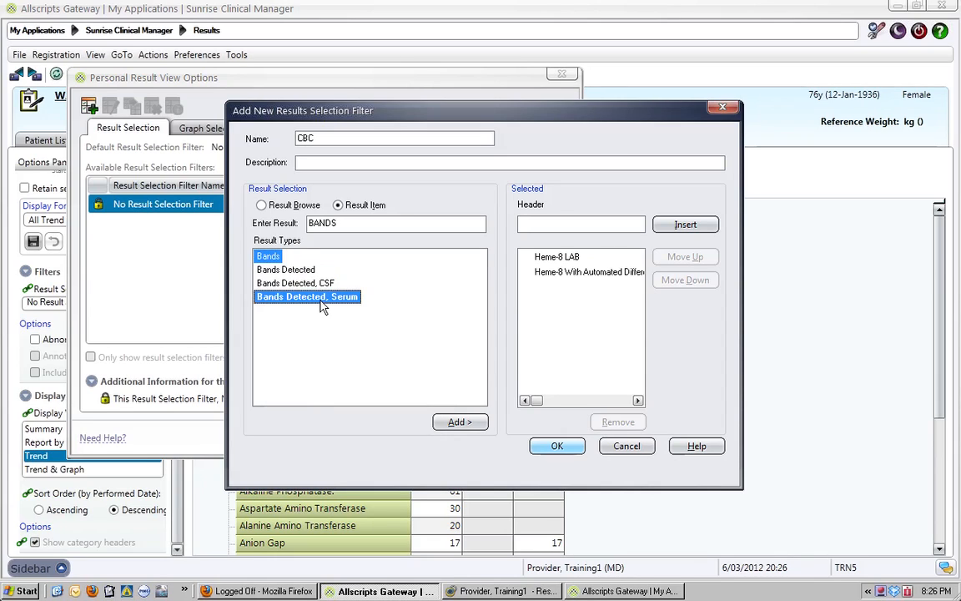
click(458, 423)
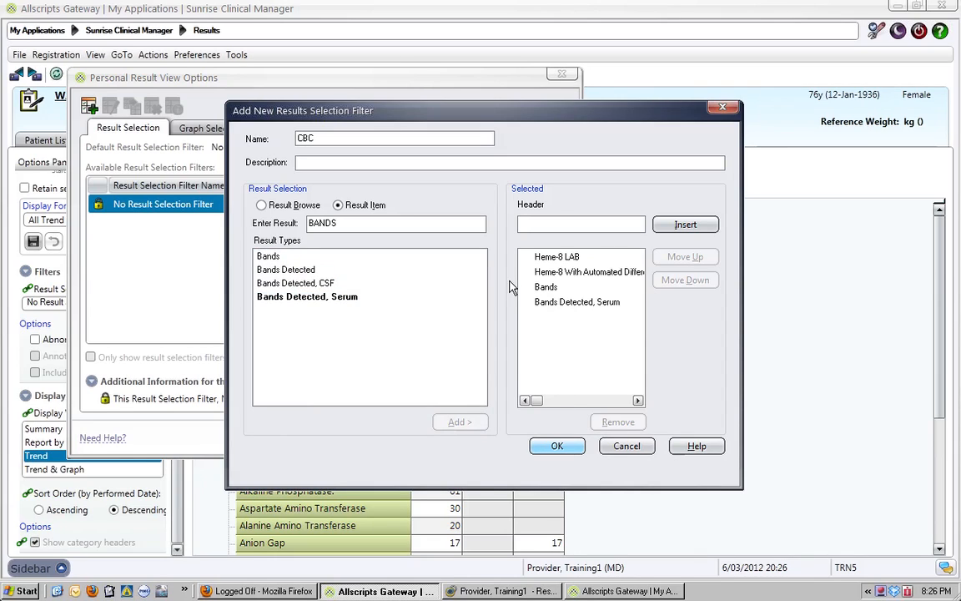
click(557, 447)
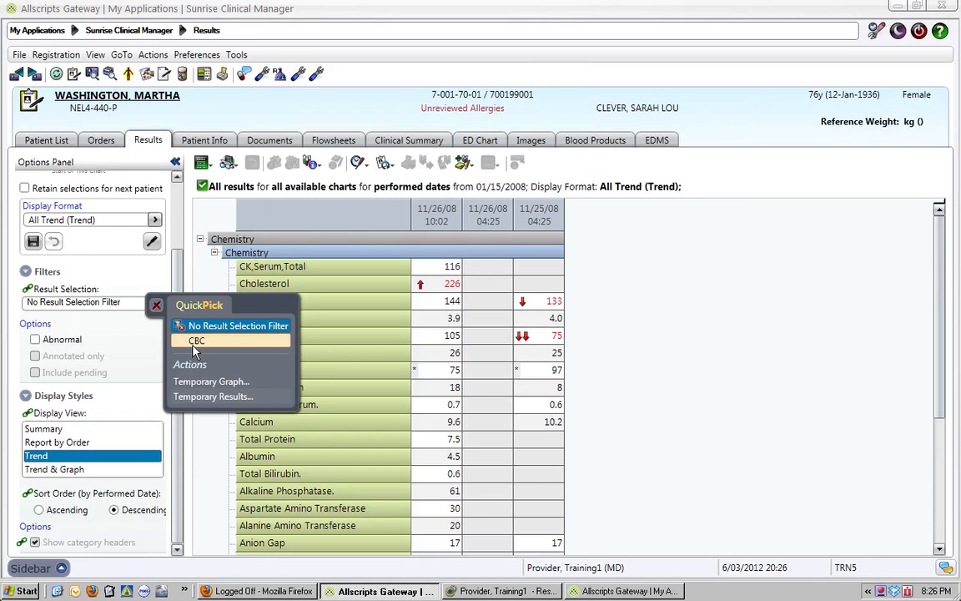
Step: Apply the CBC result selection filter and save the current view as a new Trend display format named CBC
click(191, 342)
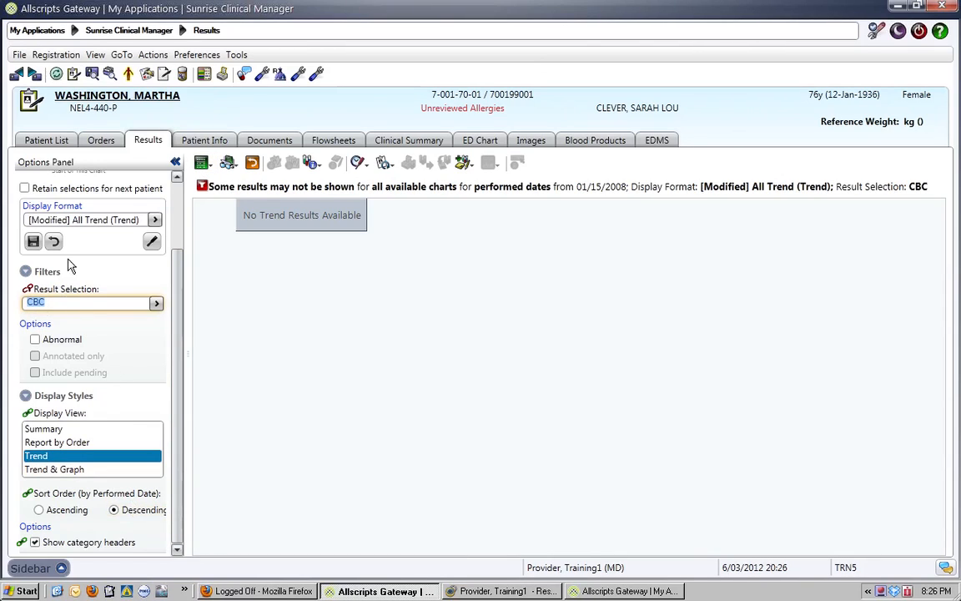
click(202, 162)
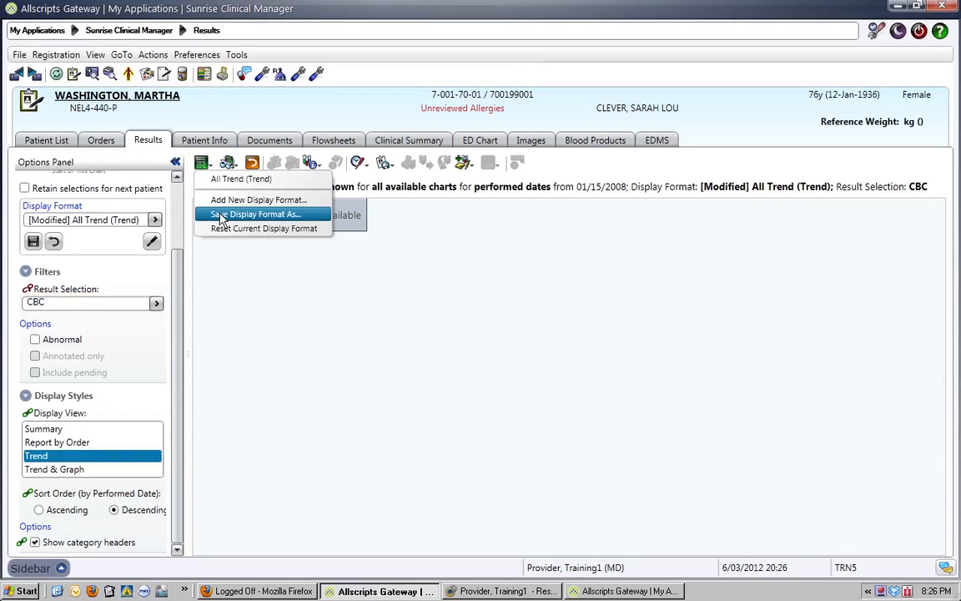
click(222, 215)
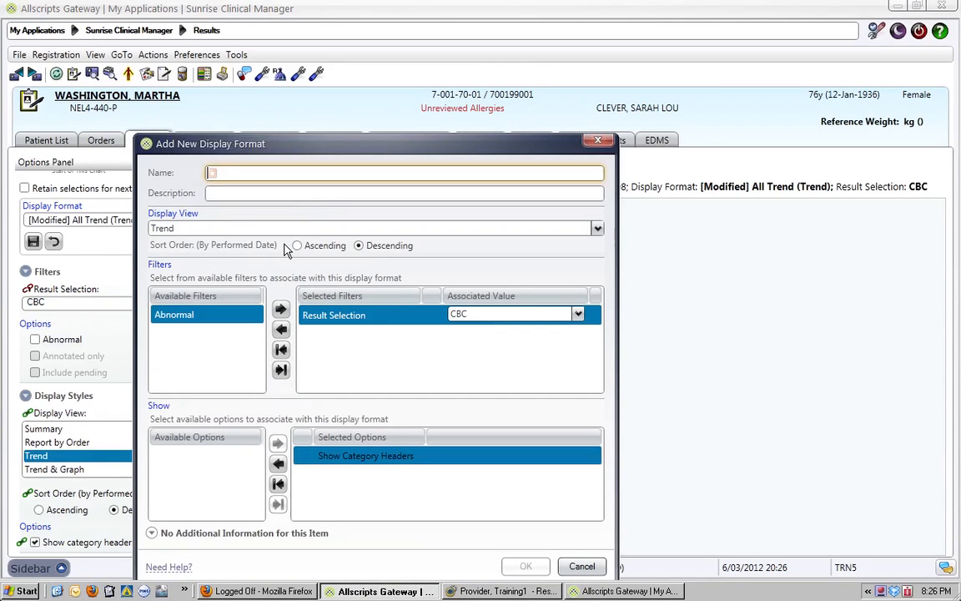
text(He)
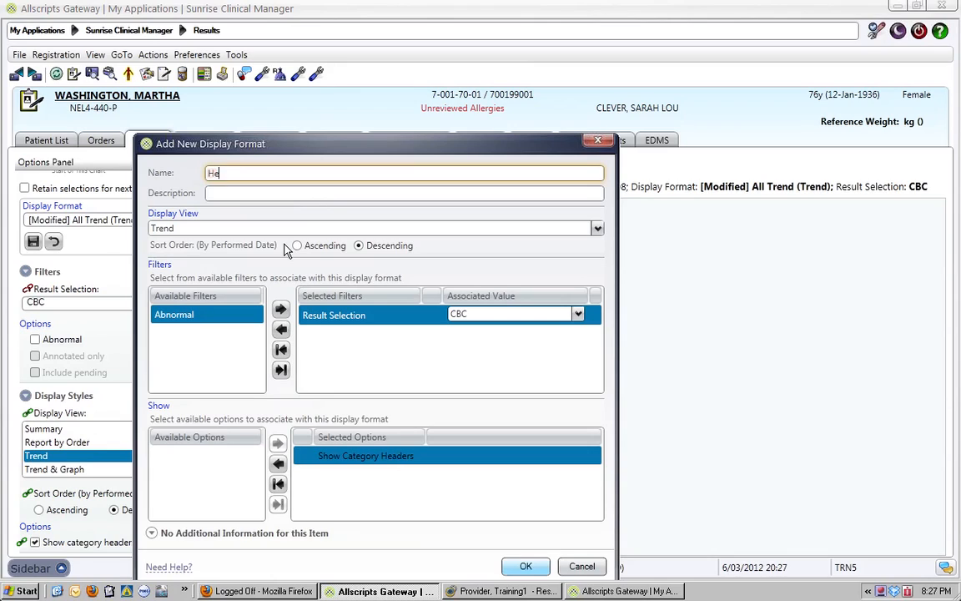
text(me-8Blo)
key(BackSpace)
key(BackSpace)
key(BackSpace)
text(CBC)
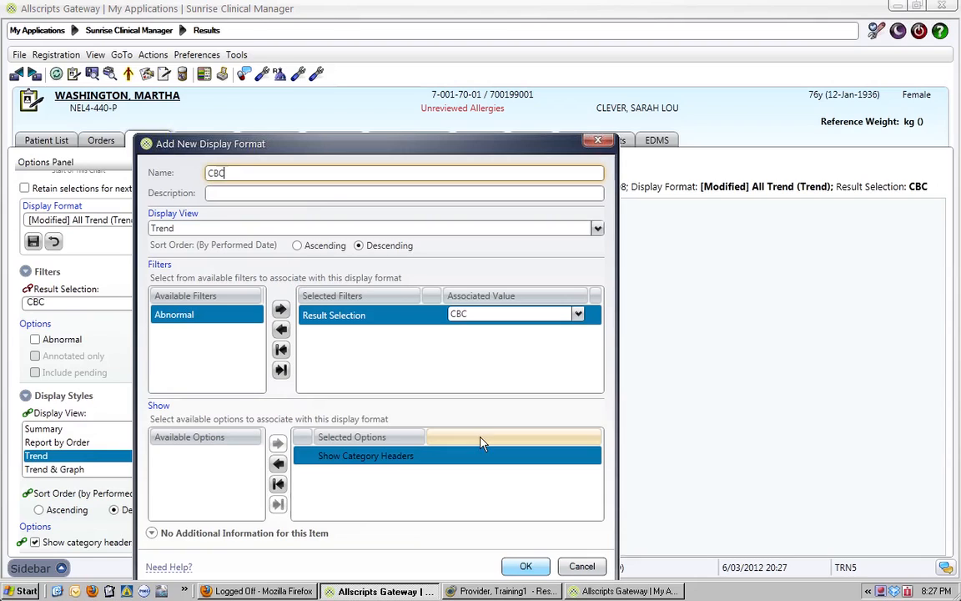
click(523, 567)
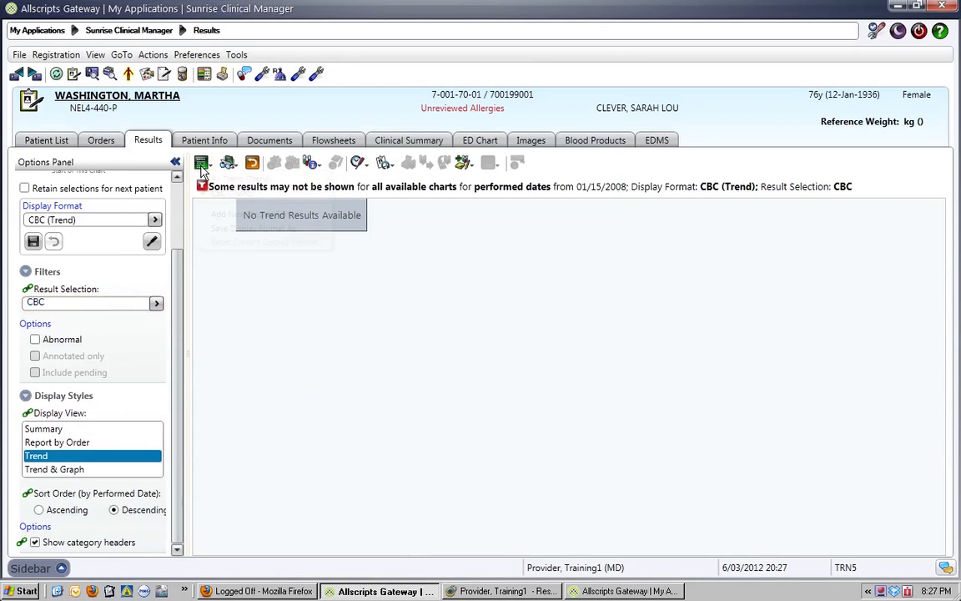
Step: Switch back to the All Trend display format and start a new personal result selection filter named Chemistry that picks by result item
click(201, 164)
click(223, 179)
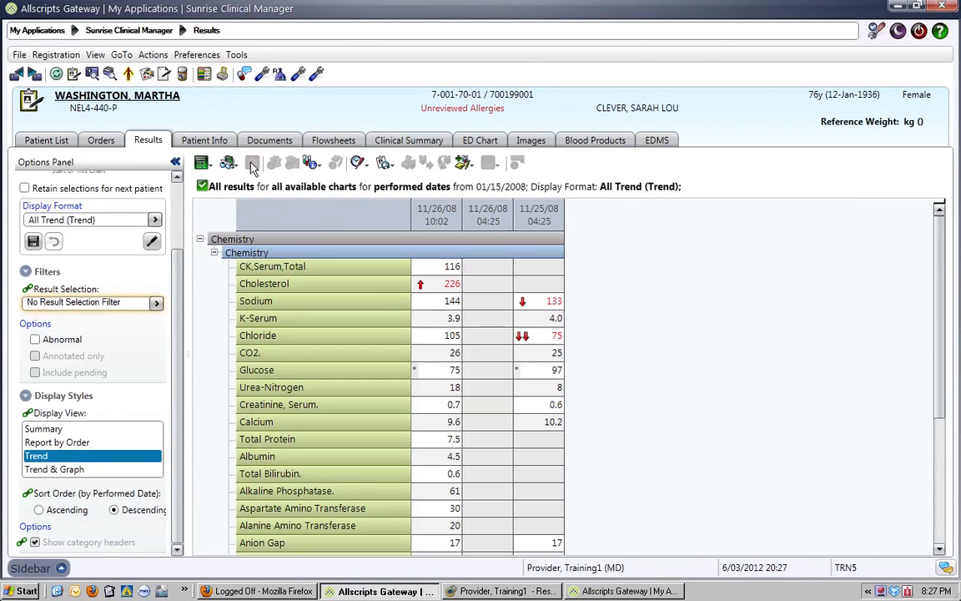
click(196, 56)
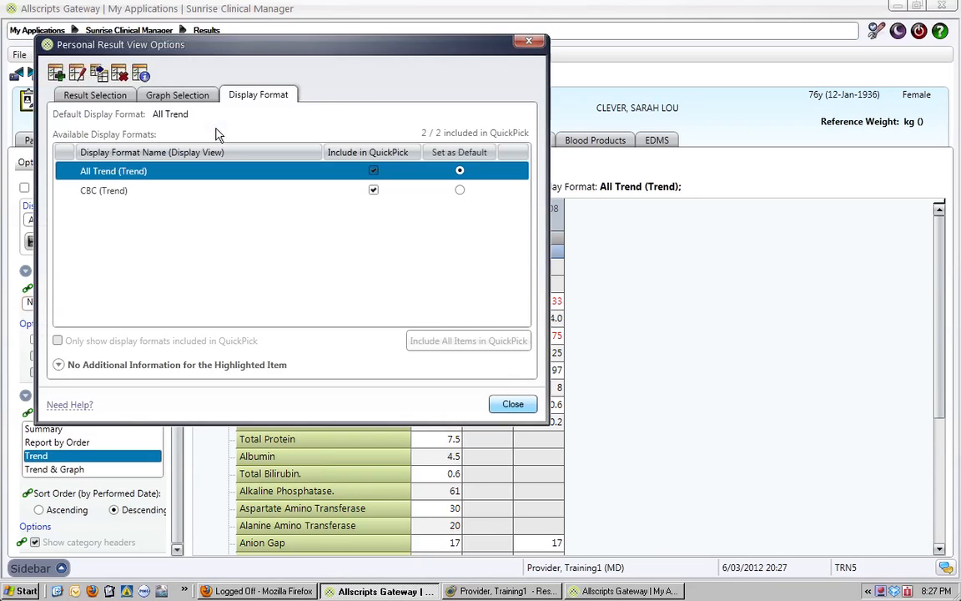
click(117, 96)
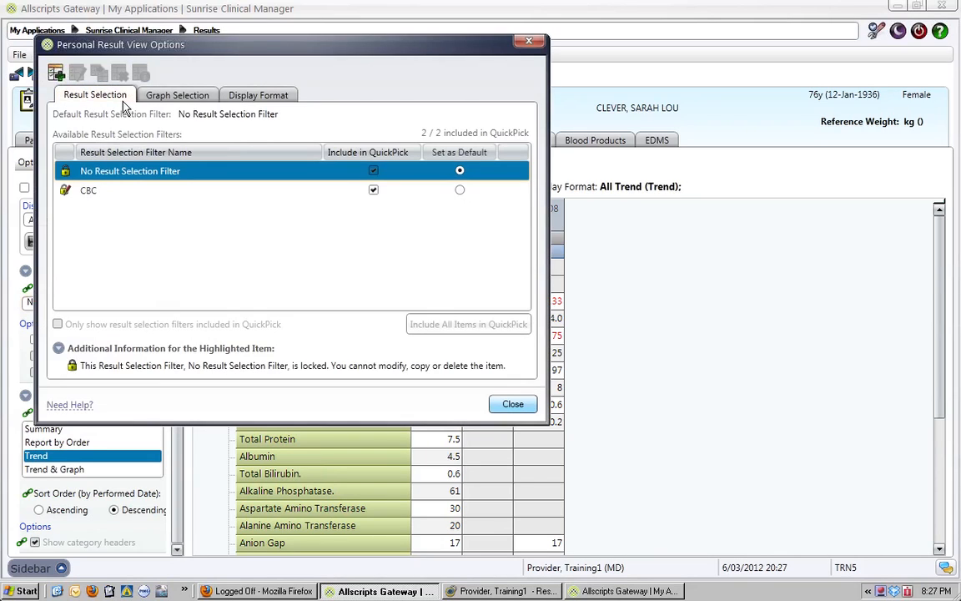
click(56, 74)
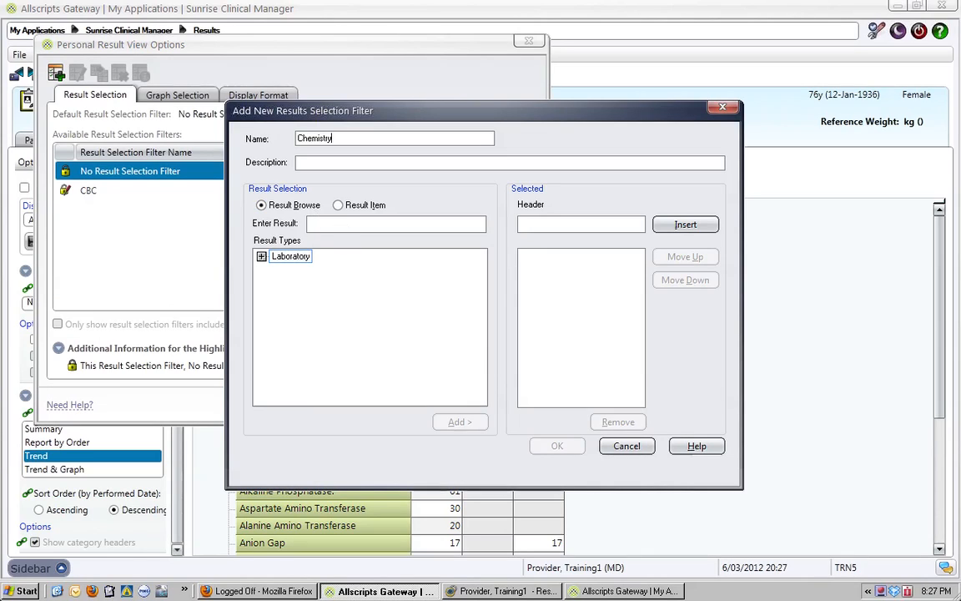
click(338, 205)
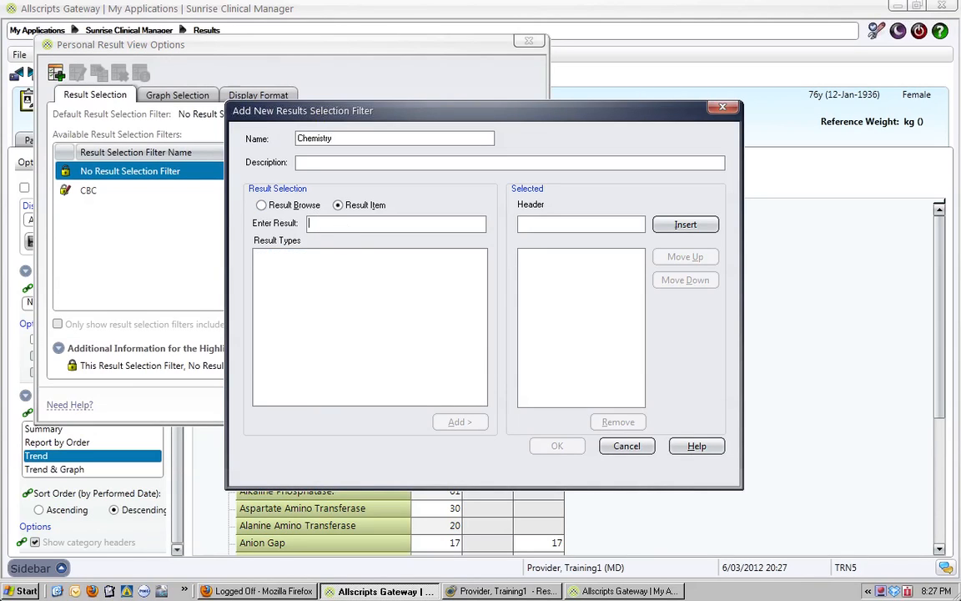
Step: Search result items for COMPRE and add Comprehensive Metabolic Panel LAB to the Chemistry filter
text(COMPRE)
click(336, 258)
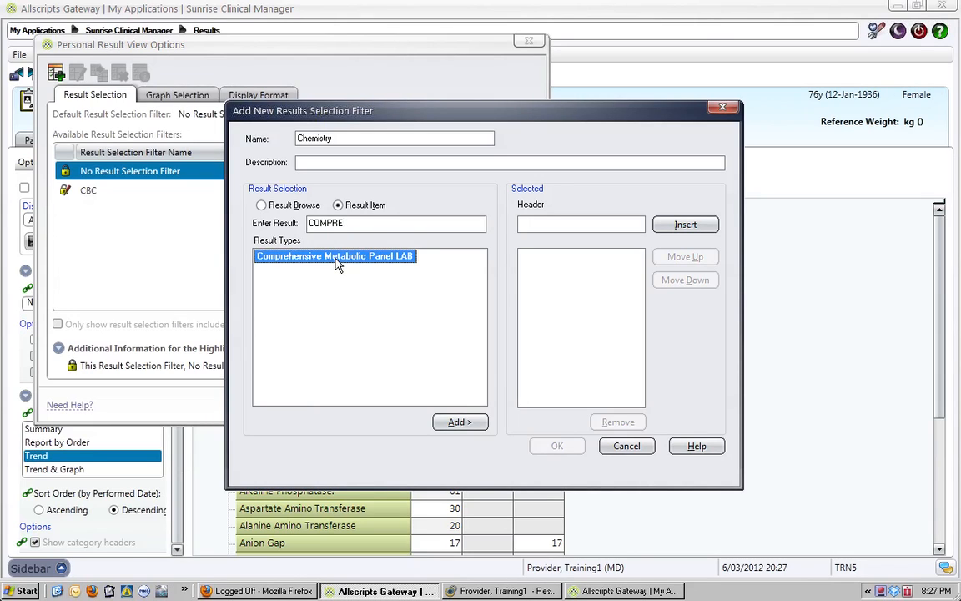
click(460, 423)
Step: Search result items for MAGNESIU and add Magnesium,Serum. and Magnesium,Serum LAB to the Chemistry filter
double_click(370, 223)
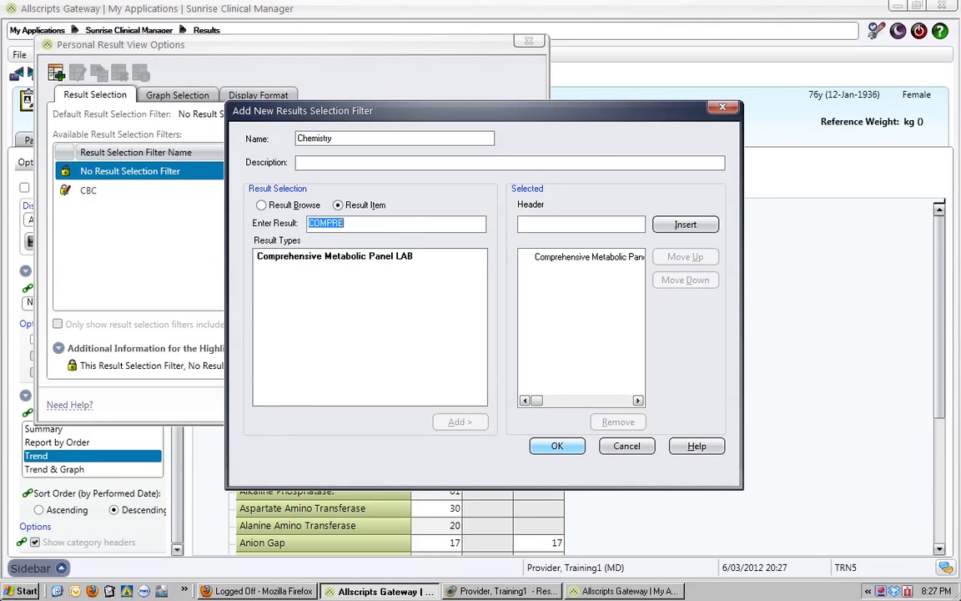
text(MAG)
key(Return)
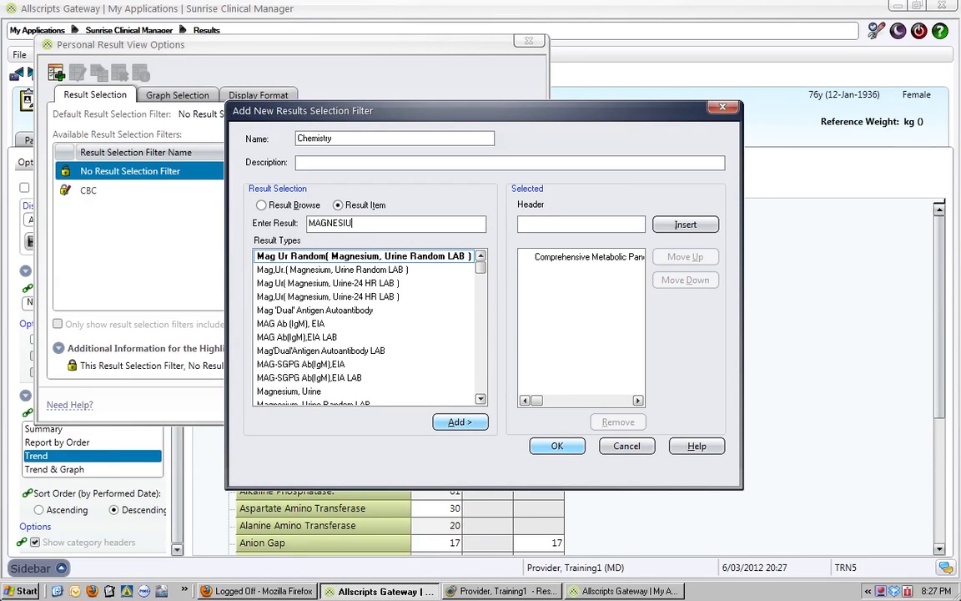
key(Return)
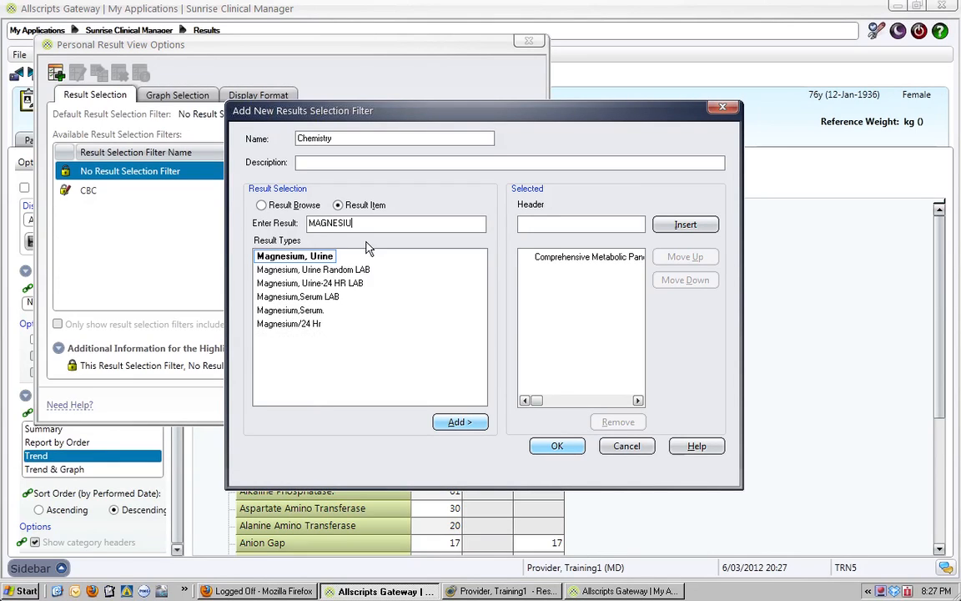
click(307, 310)
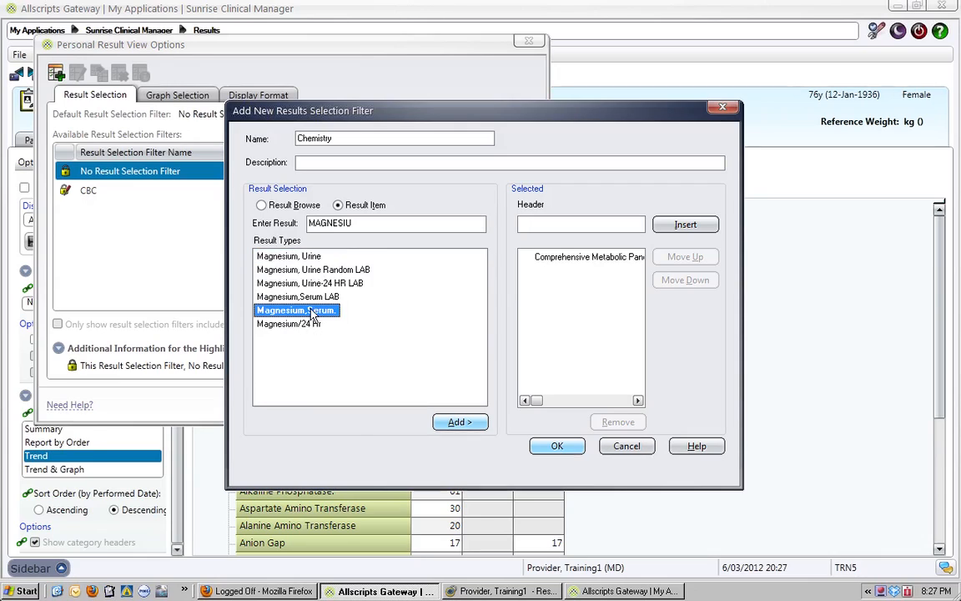
click(457, 422)
click(336, 297)
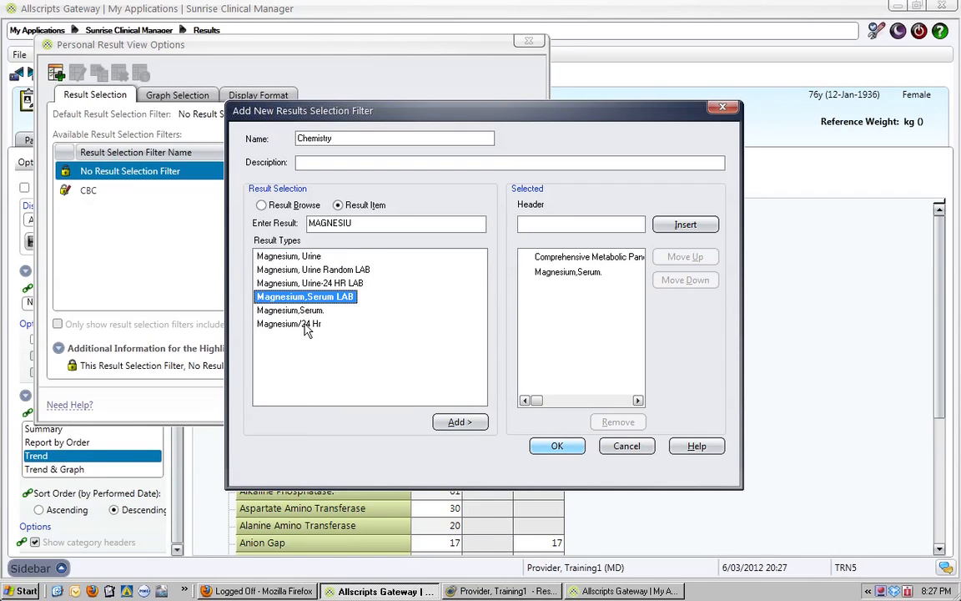
click(473, 423)
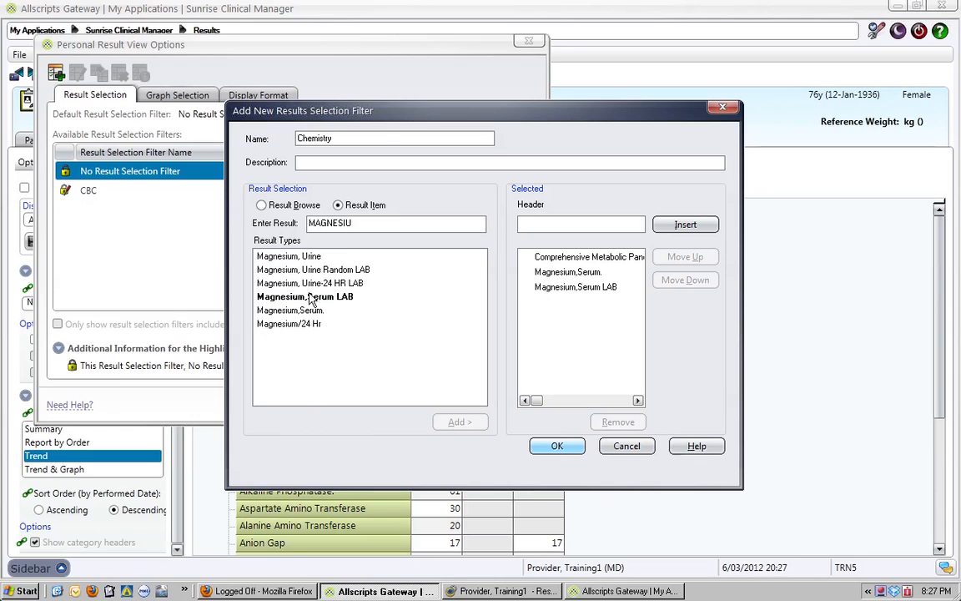
Step: Search result items for PHOS and add Phosphate, Serum LAB to the Chemistry filter
double_click(338, 224)
text(PHOS)
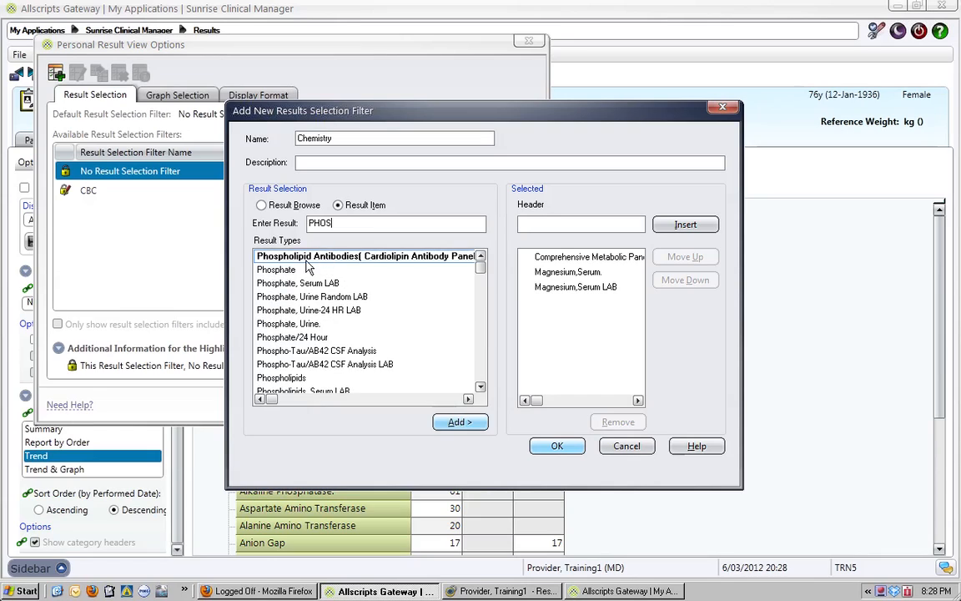
click(292, 270)
click(297, 282)
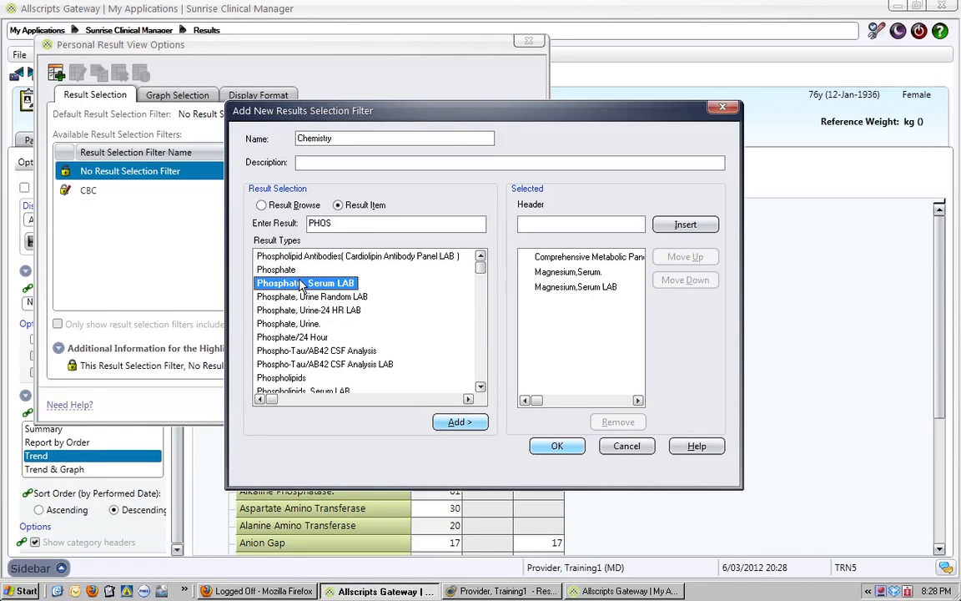
click(460, 421)
Step: Search result items for DIRECT BI, add Direct Bilirubin (Bilirubin,Direct,Serum LAB), save the Chemistry filter and close the result view options
double_click(317, 223)
text(DIRECT BI)
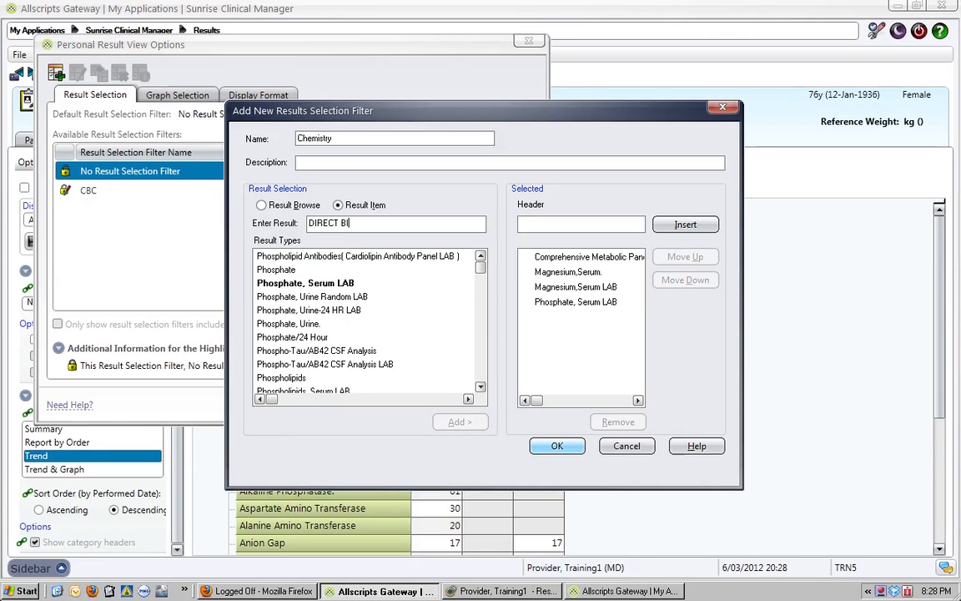
click(309, 258)
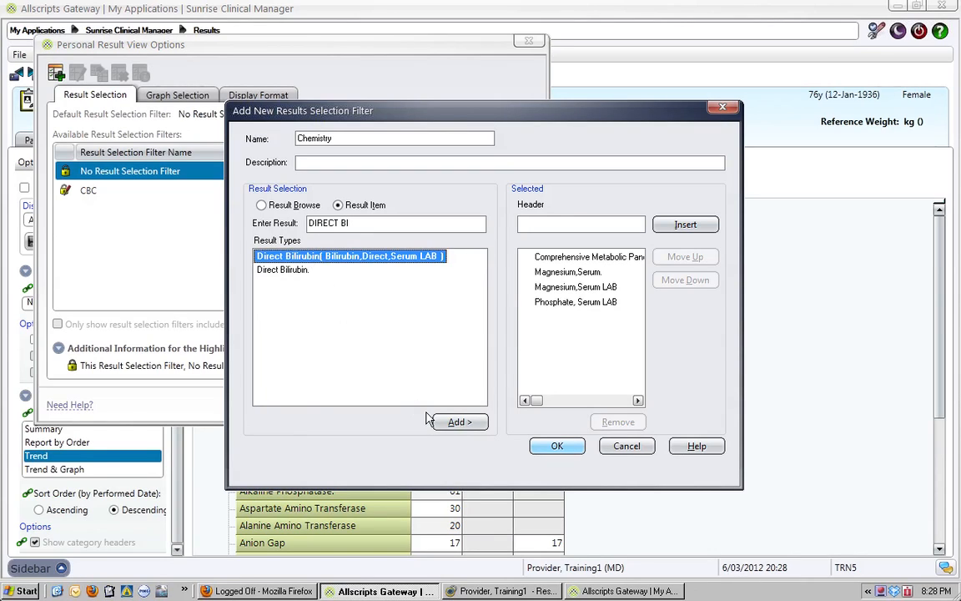
click(455, 423)
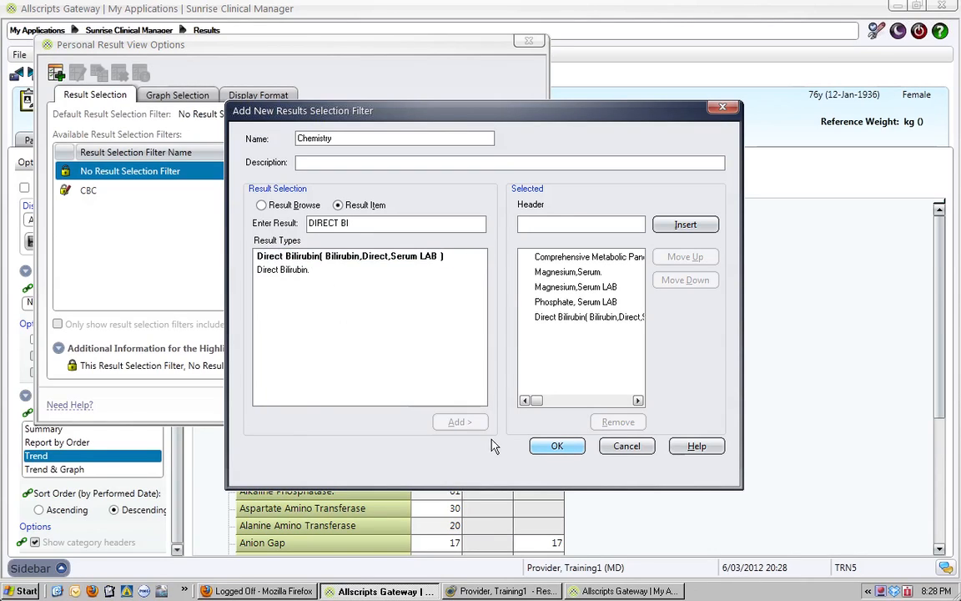
click(557, 448)
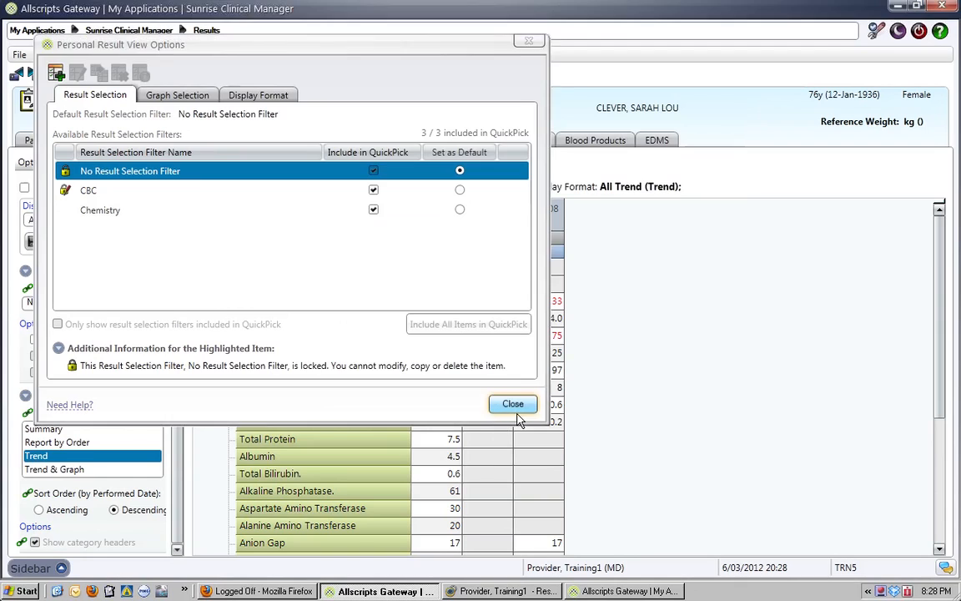
click(509, 408)
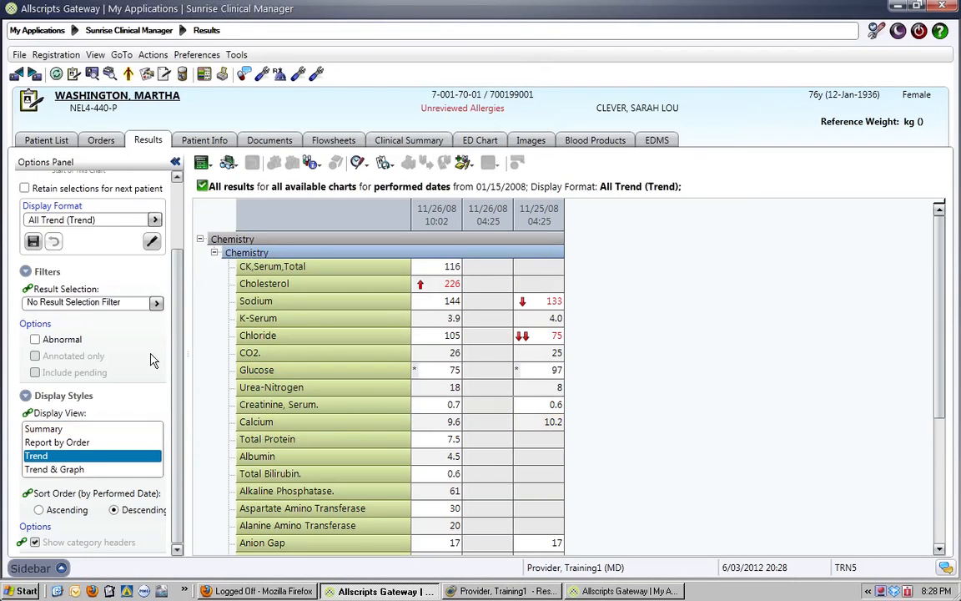
Step: Apply the Chemistry result selection filter, save the view as a new Trend display format named CMP, and review its results
click(157, 307)
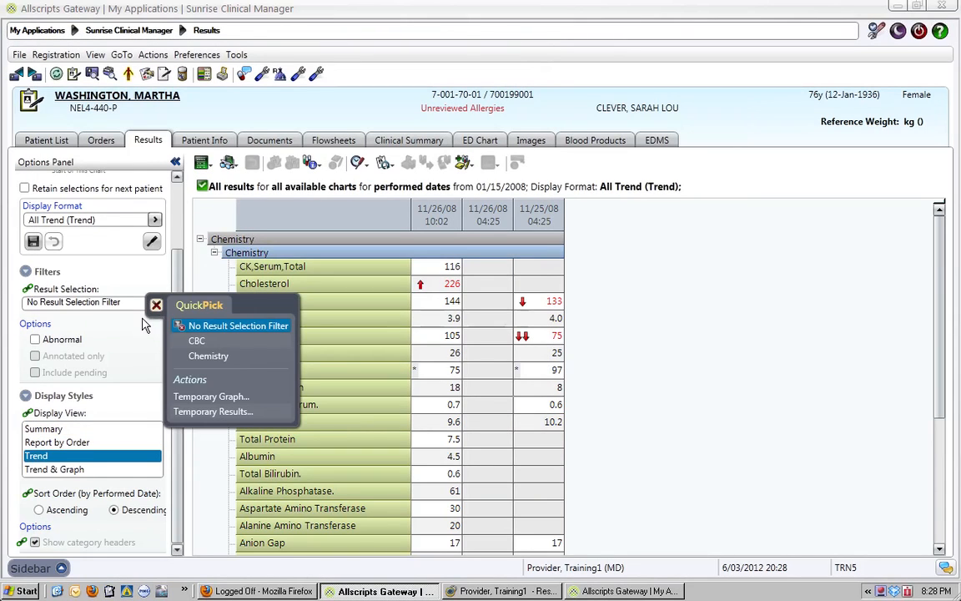
click(202, 357)
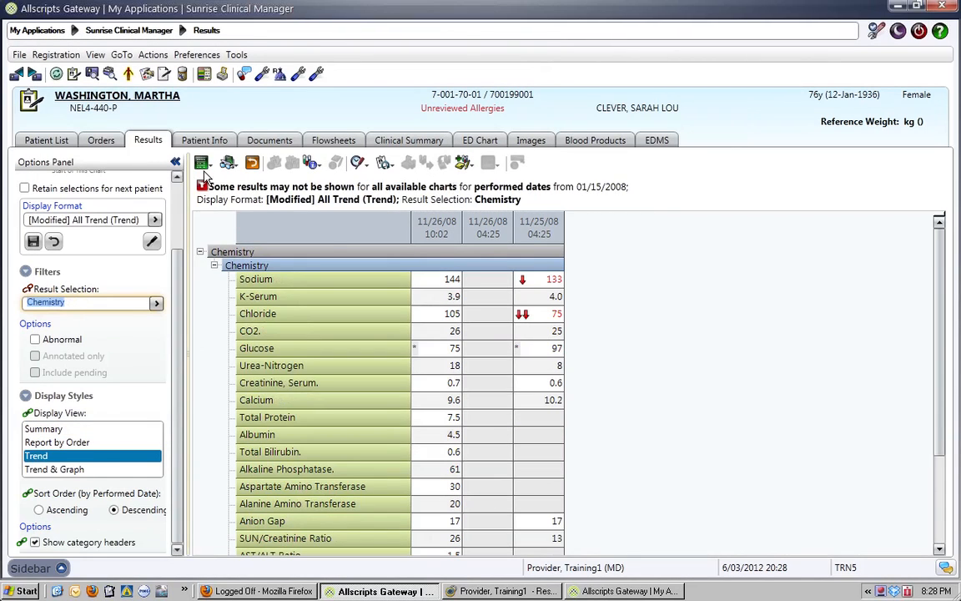
click(202, 163)
click(224, 215)
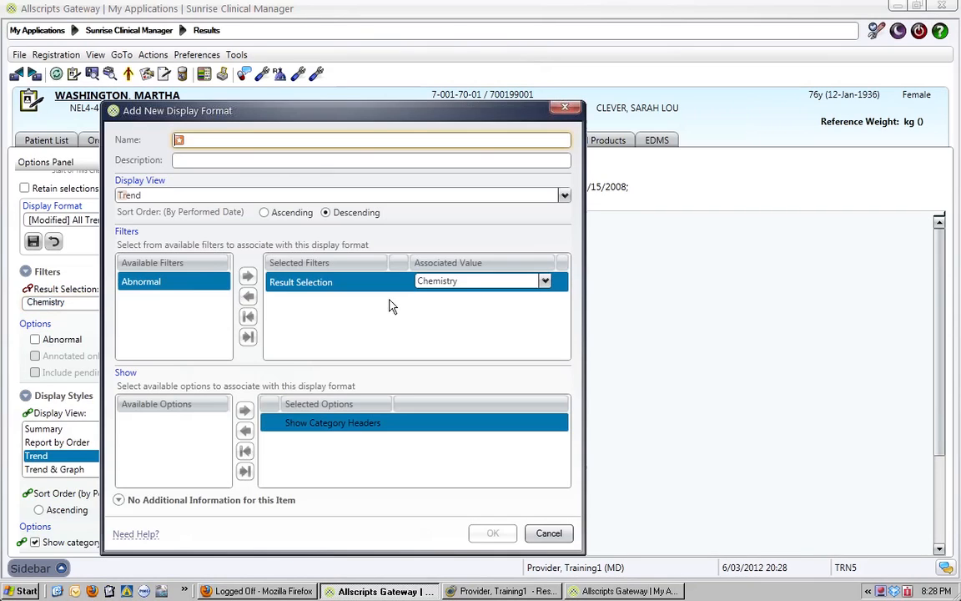
text(CMP)
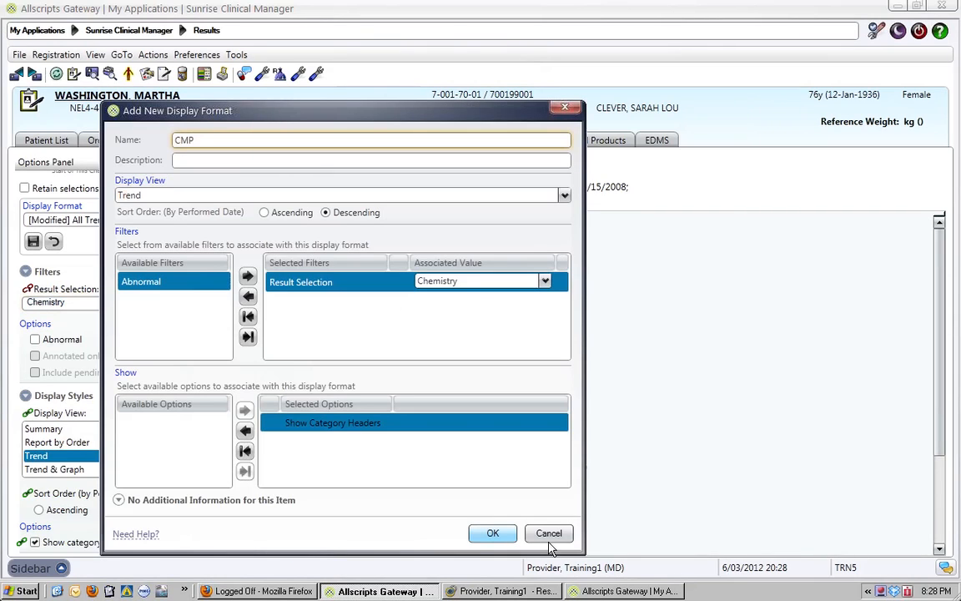
click(492, 533)
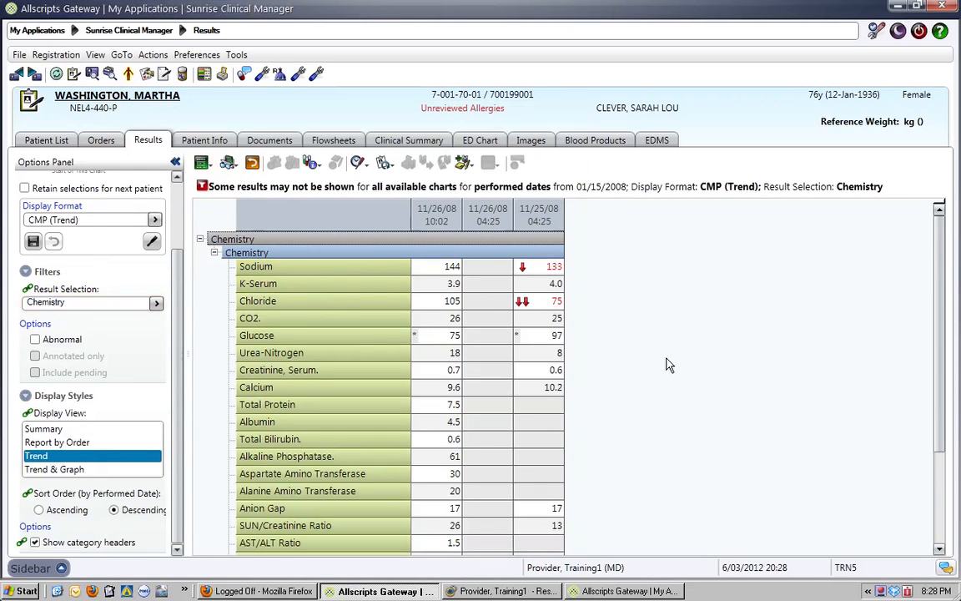
scroll(669, 364, down, 2)
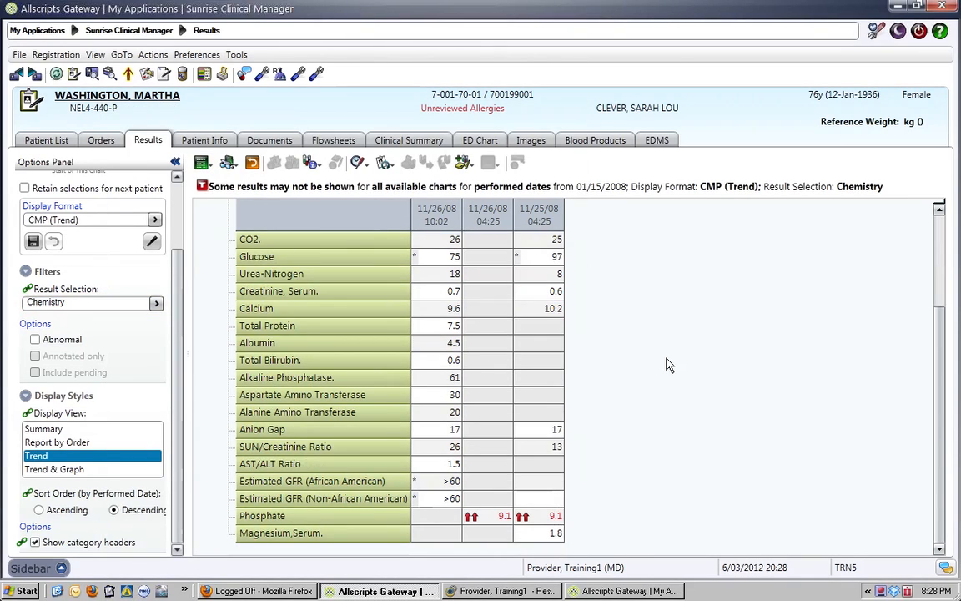
scroll(625, 375, up, 2)
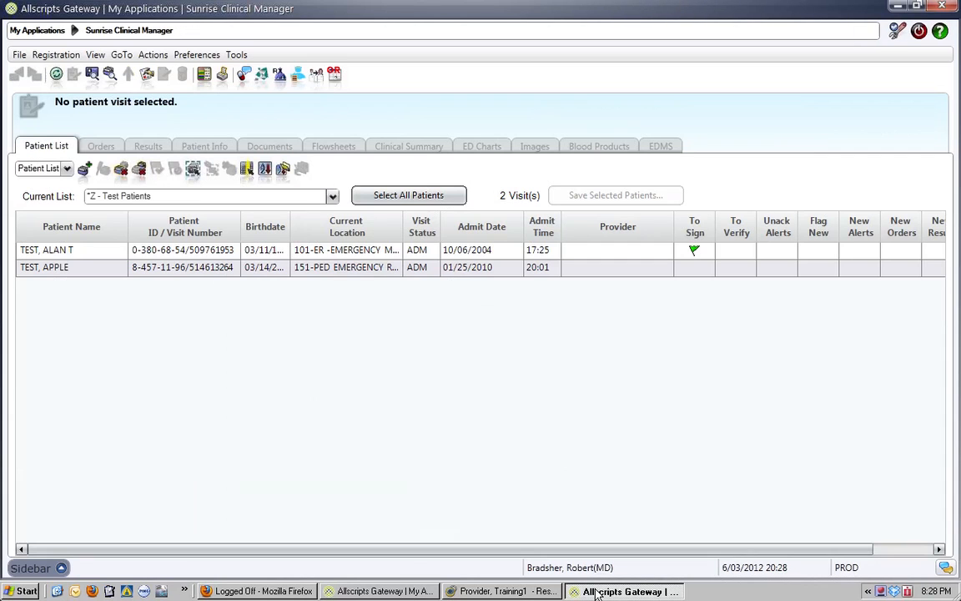
Step: Switch to the PROD Sunrise Clinical Manager window, select the first test patient and open the personal result view options
click(596, 591)
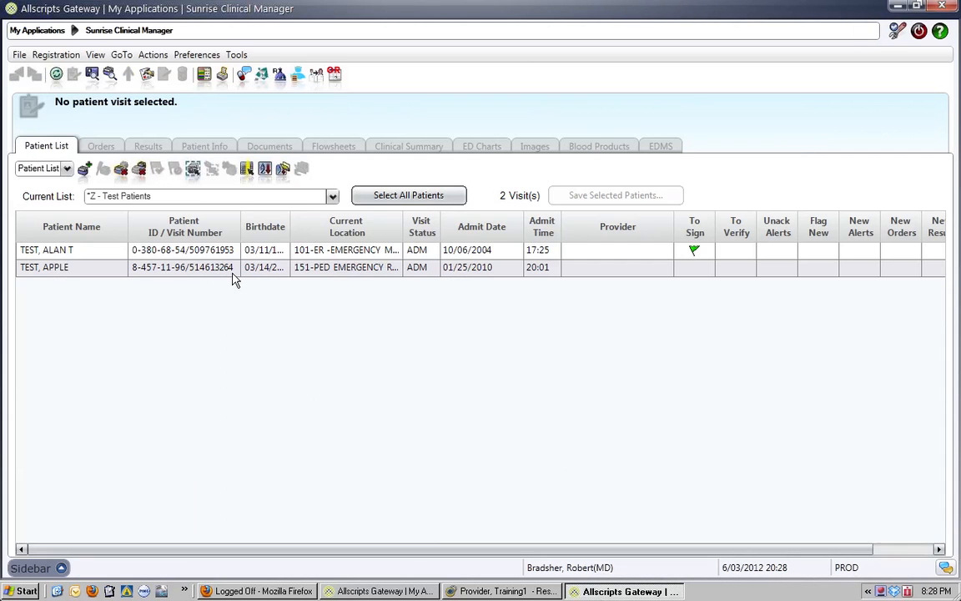
click(229, 249)
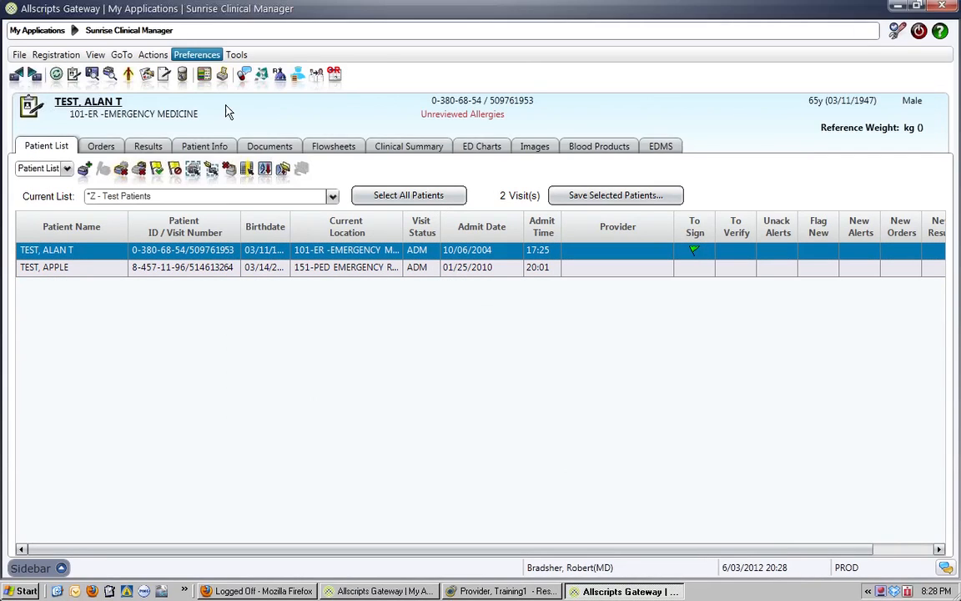
click(198, 55)
click(227, 117)
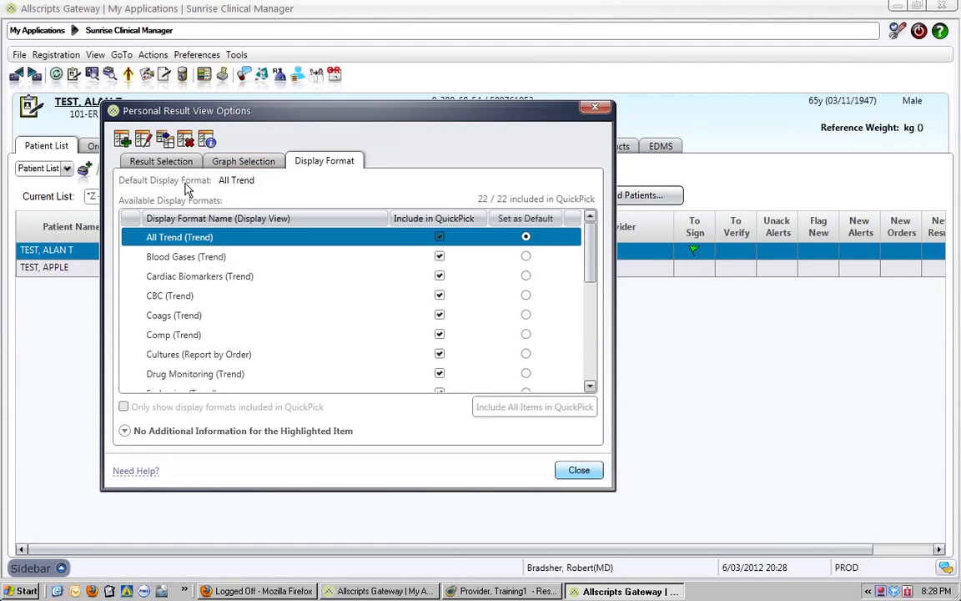
Step: Open the existing CMP result selection filter, review its selected result items, and cancel without changes
click(156, 156)
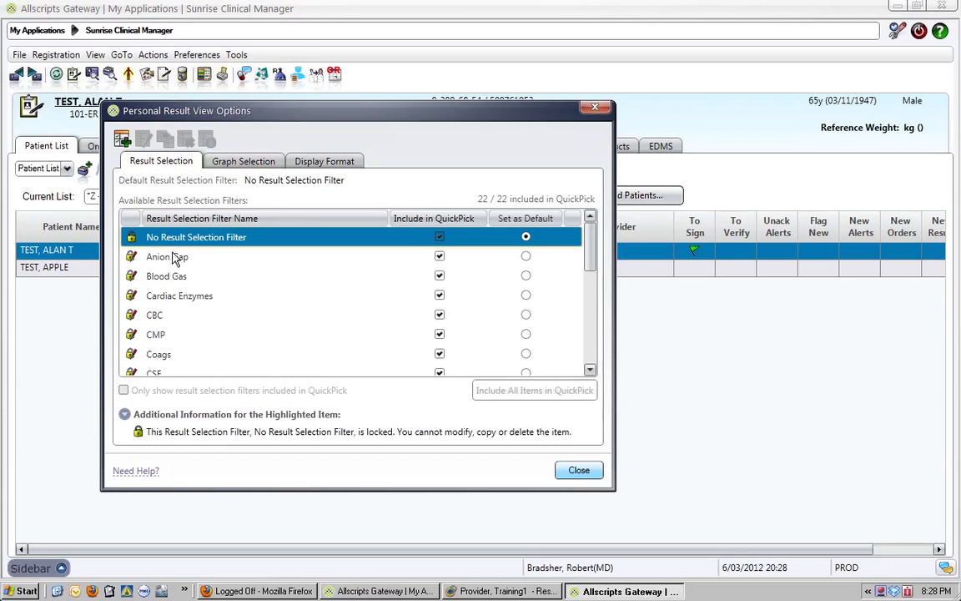
click(189, 333)
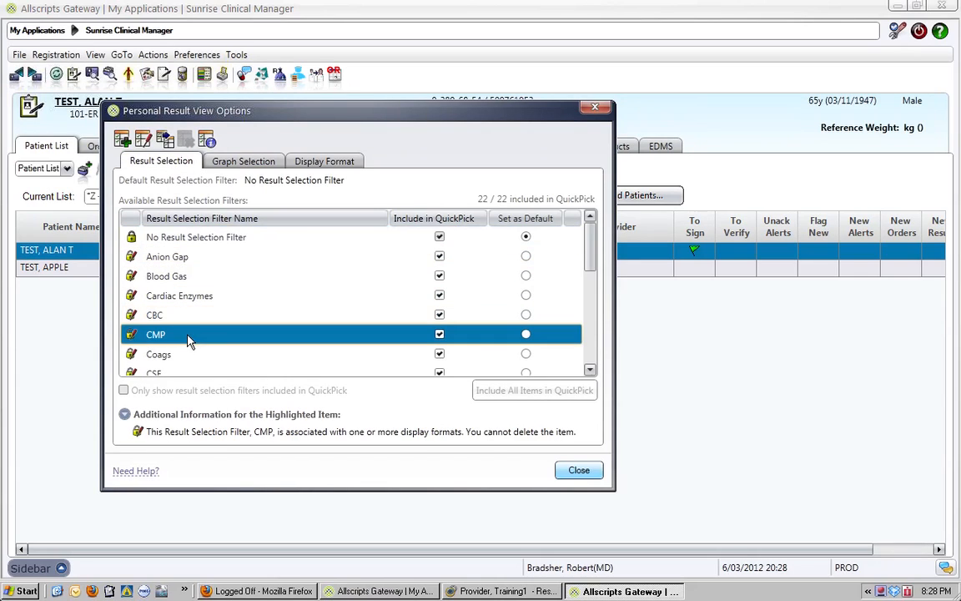
click(142, 139)
click(437, 331)
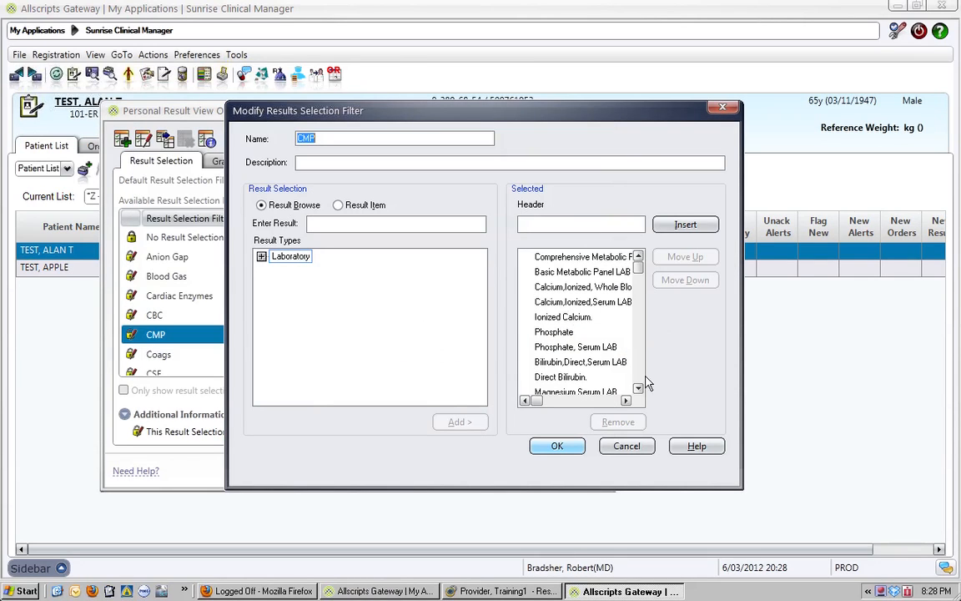
click(639, 388)
click(638, 389)
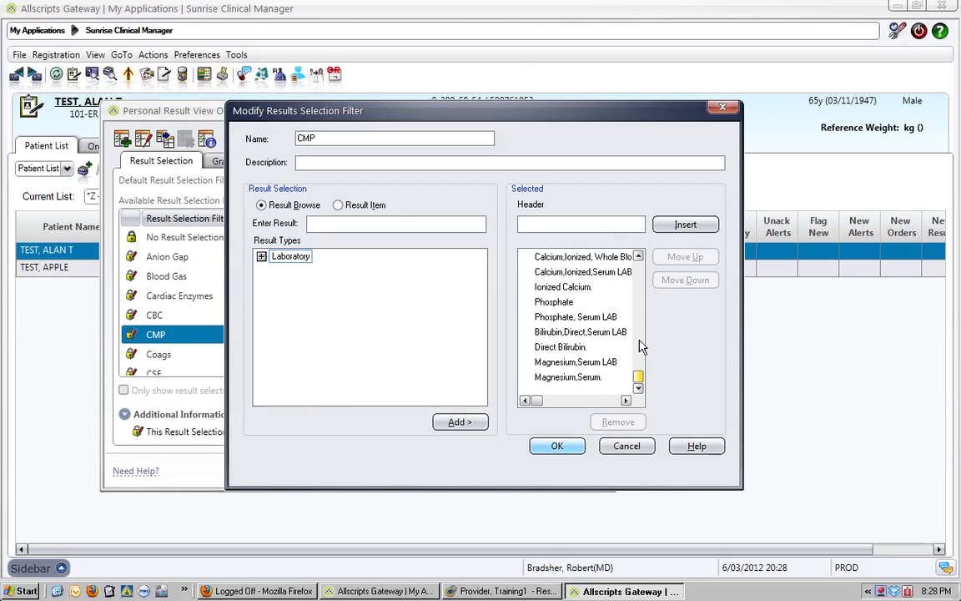
click(640, 274)
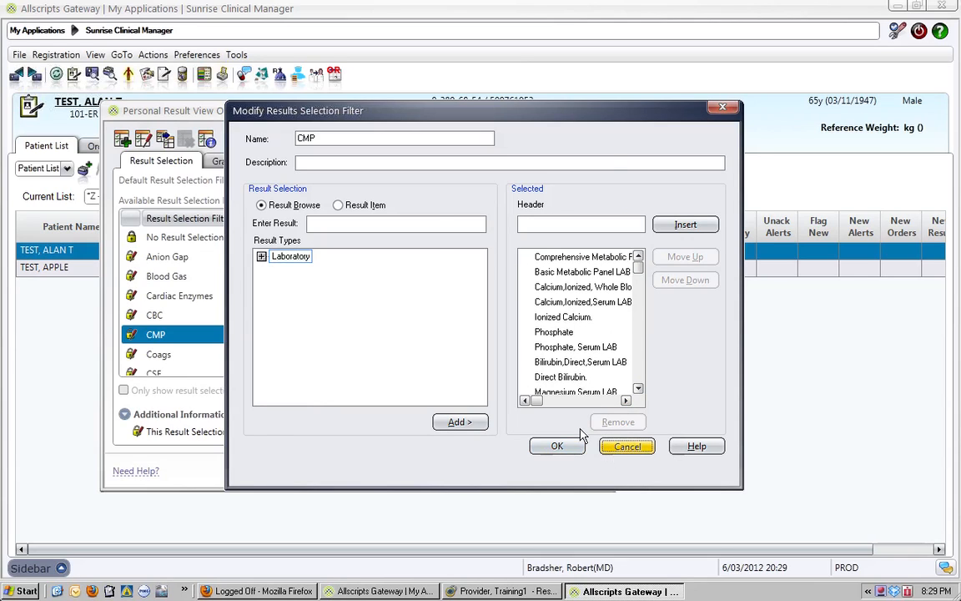
click(611, 447)
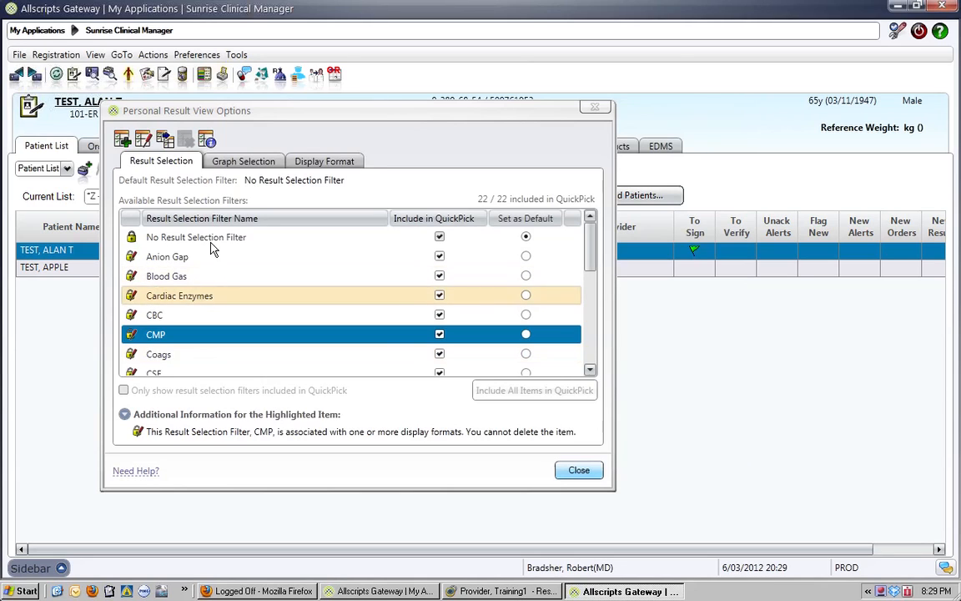
Step: Check the personal display formats, close the options, and examine the display format choices in the selected patient's results
click(321, 163)
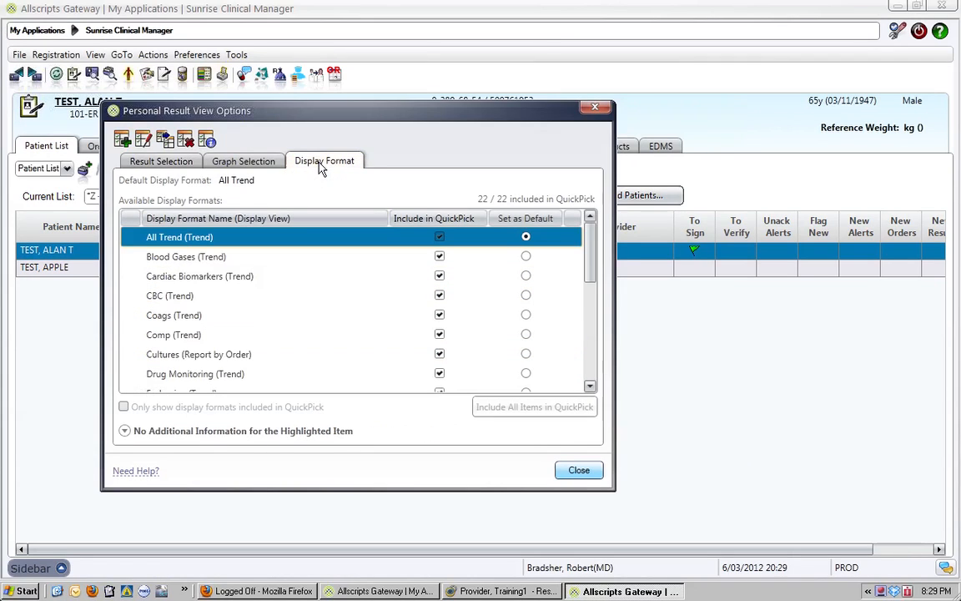
click(588, 474)
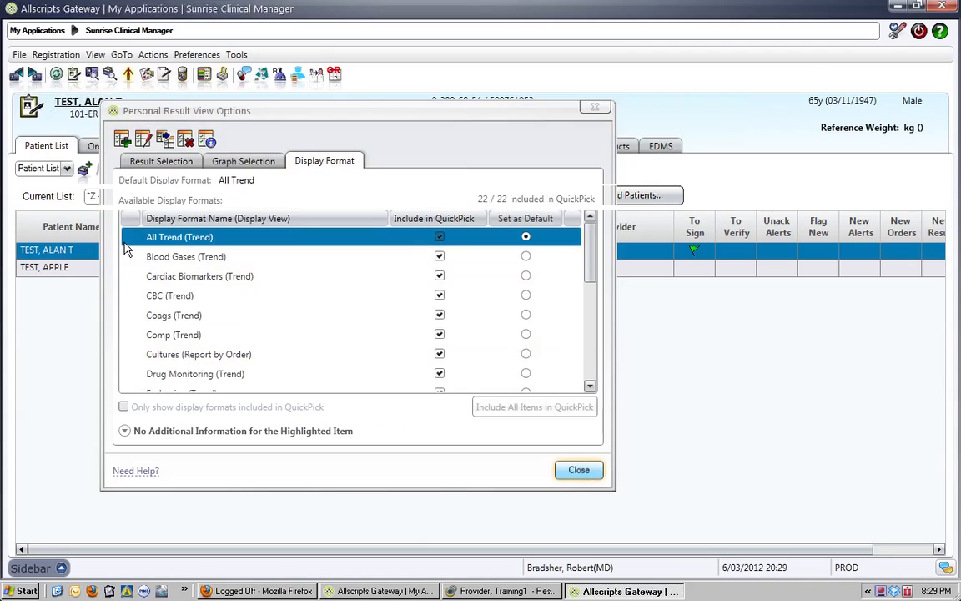
click(146, 149)
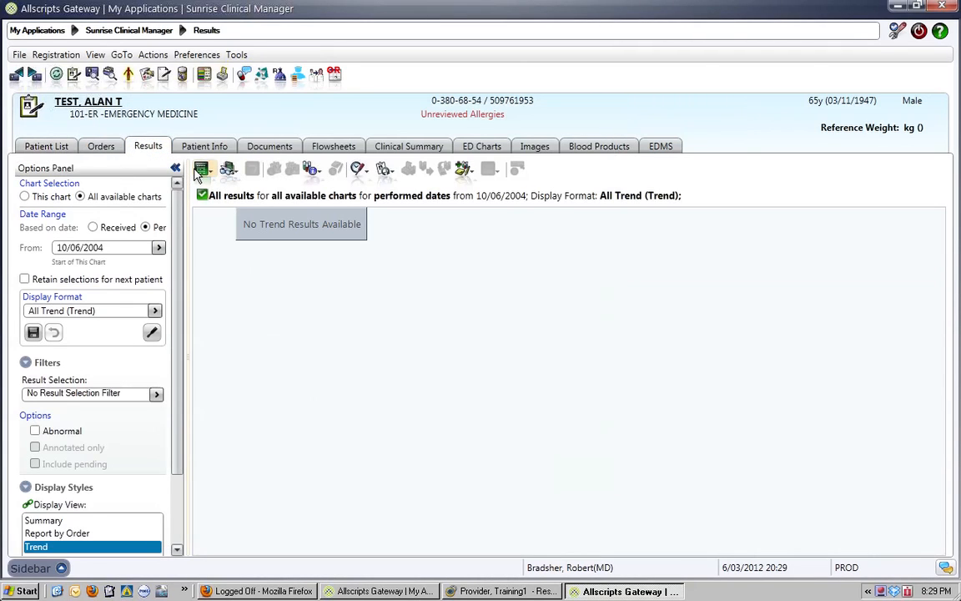
click(202, 170)
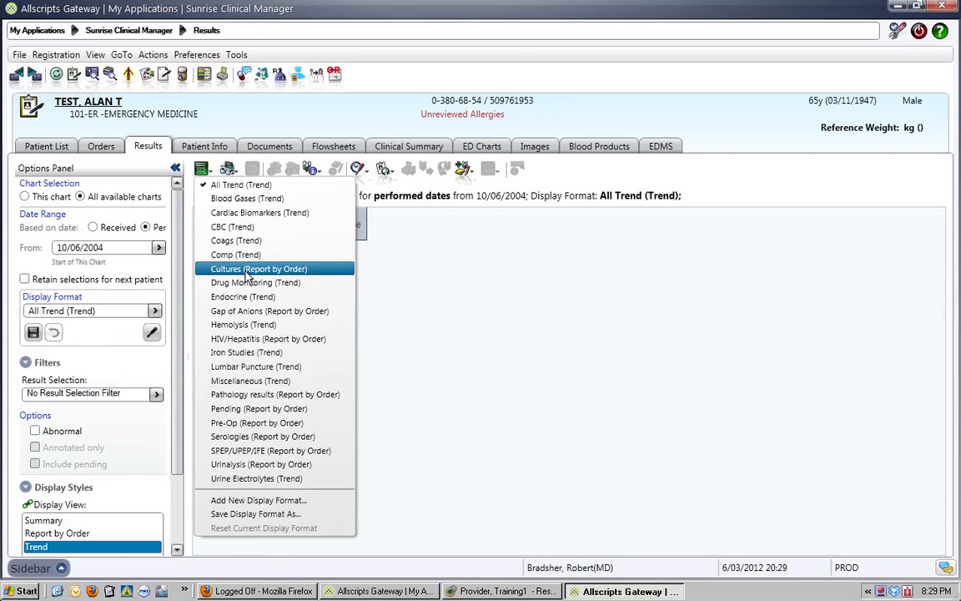
click(449, 454)
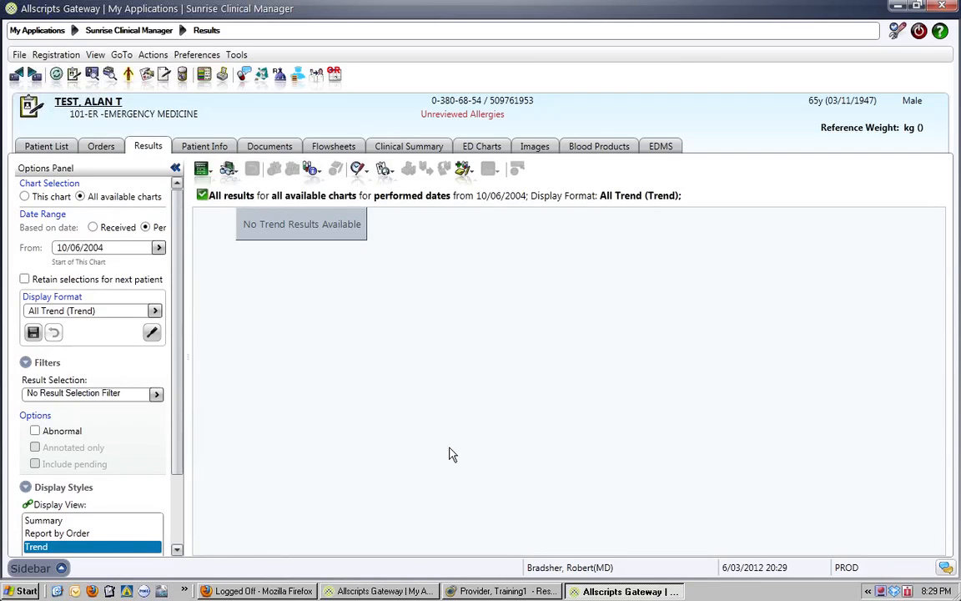
Step: Switch back to the TRN5 training window and check which display formats are available there
click(409, 590)
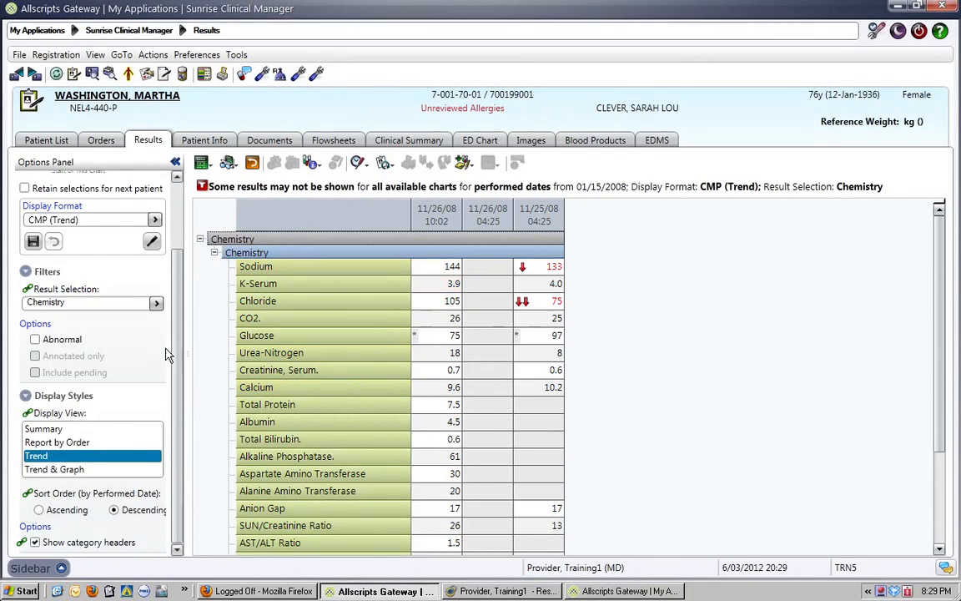
click(202, 163)
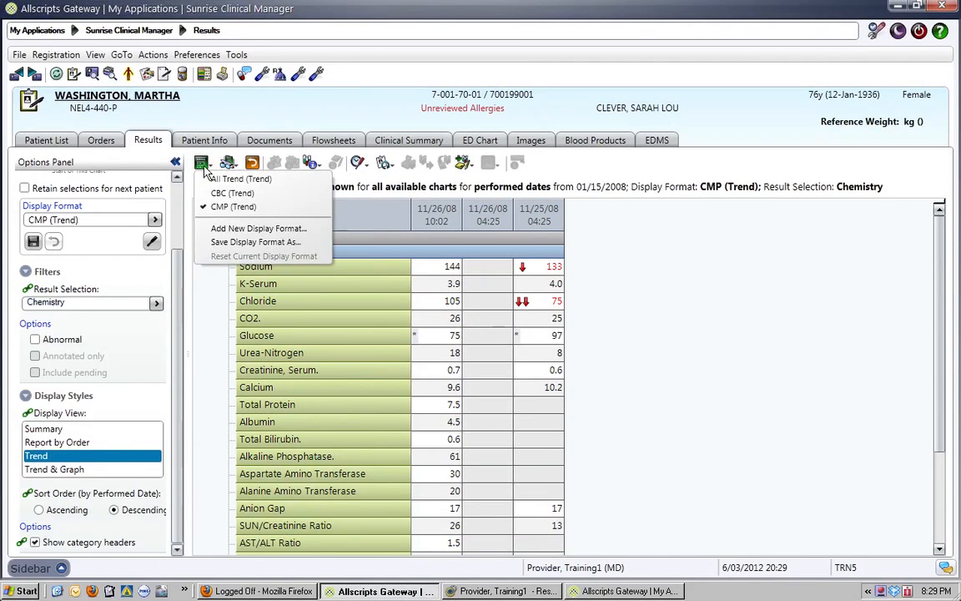
click(200, 267)
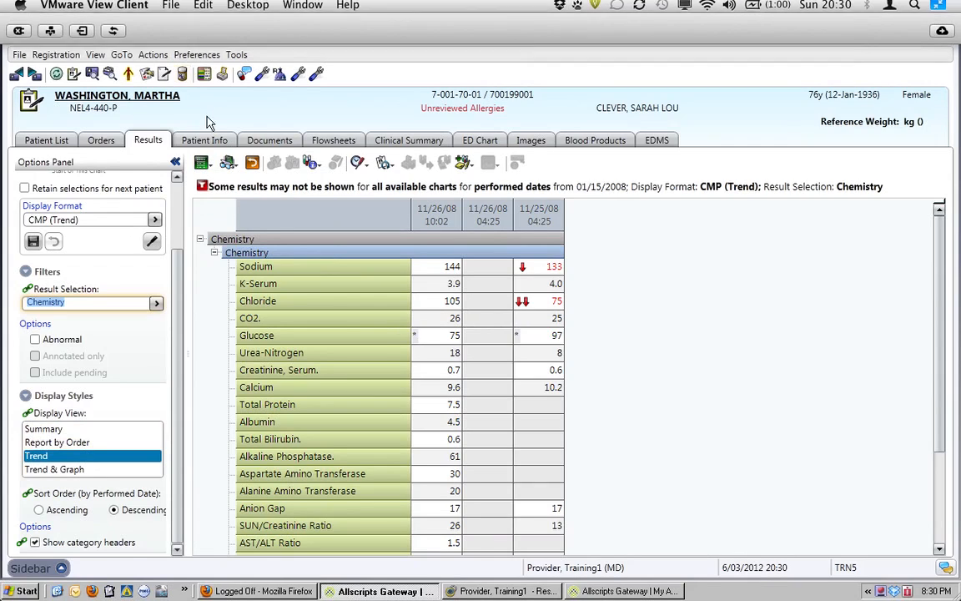
Step: Open the personal result view options and start a new result selection filter named Cultures
click(200, 56)
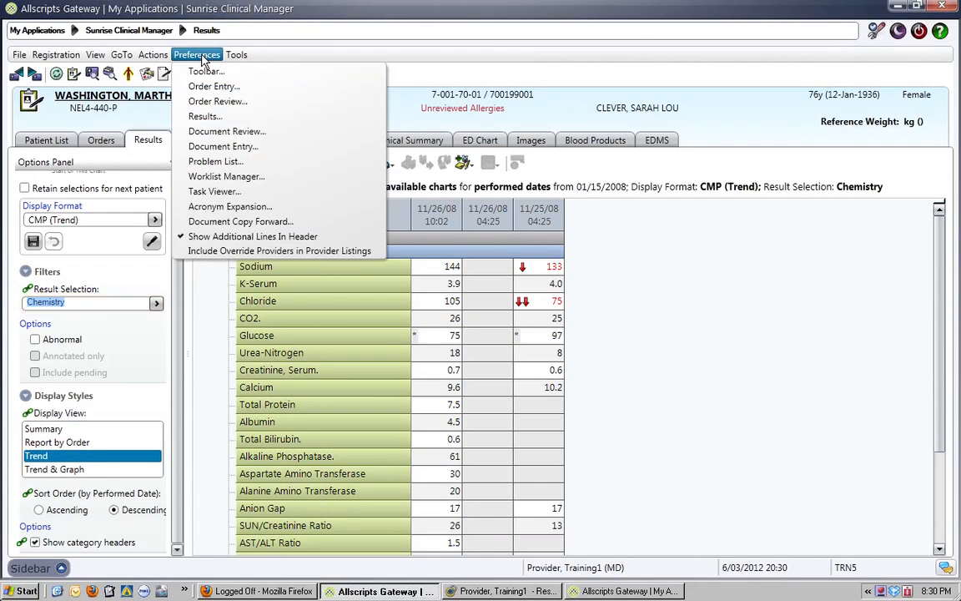
click(211, 120)
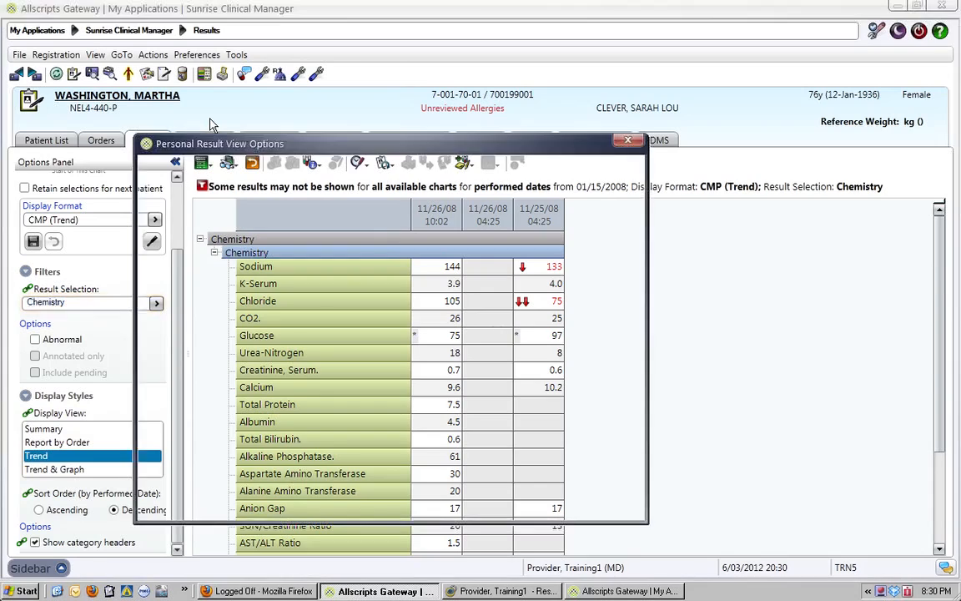
click(188, 198)
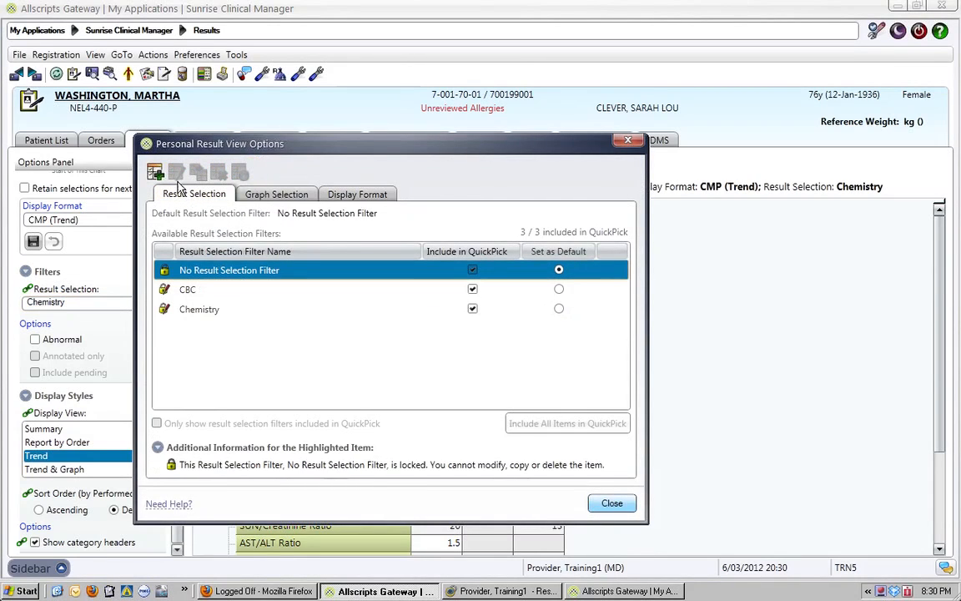
click(156, 171)
text(Cultures)
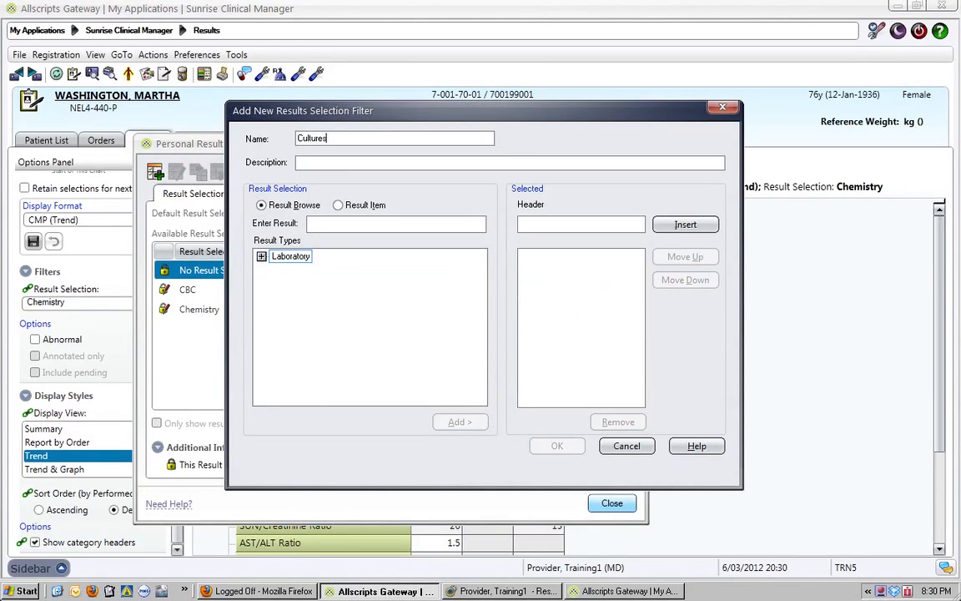
Step: Search result items for CULTURE and add every item from Culture Aerobic through Culture/Smear Fungal Hair Skin Nail LAB to the filter
click(338, 204)
text(CULTURE)
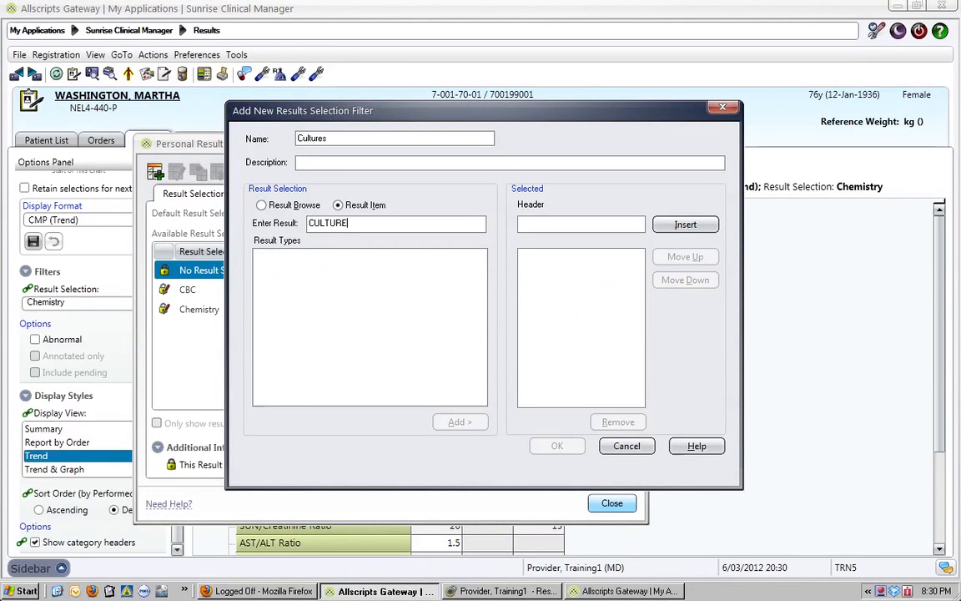
key(Return)
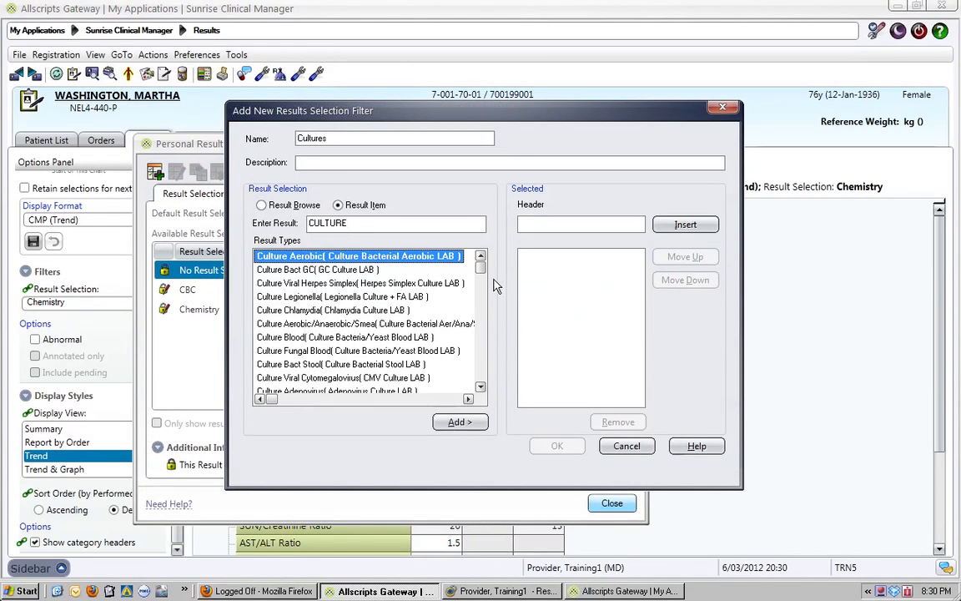
drag(480, 273, 481, 390)
click(481, 387)
click(481, 387)
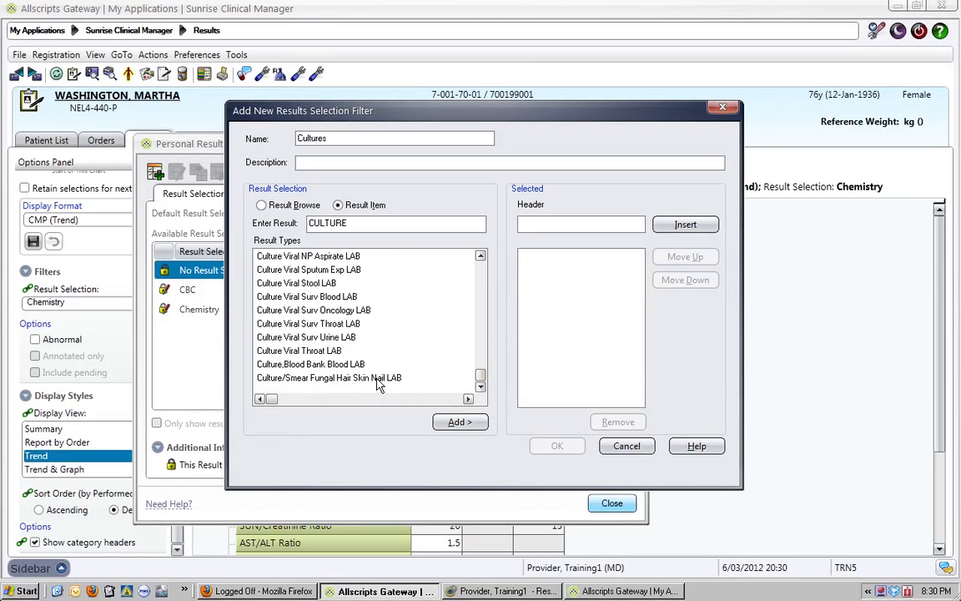
shift+click(377, 380)
click(459, 421)
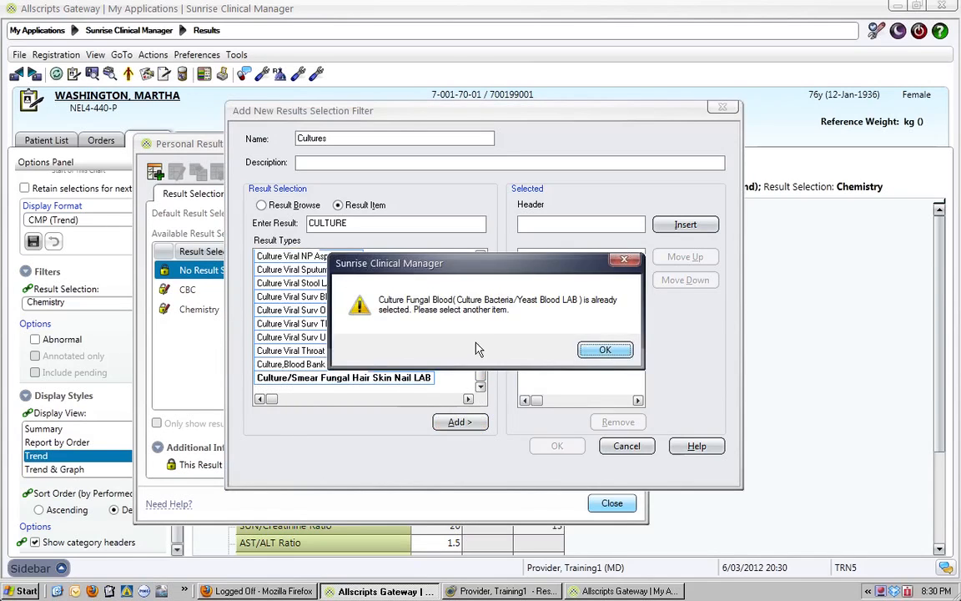
Step: Dismiss the duplicate-item messages, save the Cultures filter, and close the result view options
click(606, 352)
click(606, 351)
click(606, 351)
click(607, 351)
click(607, 351)
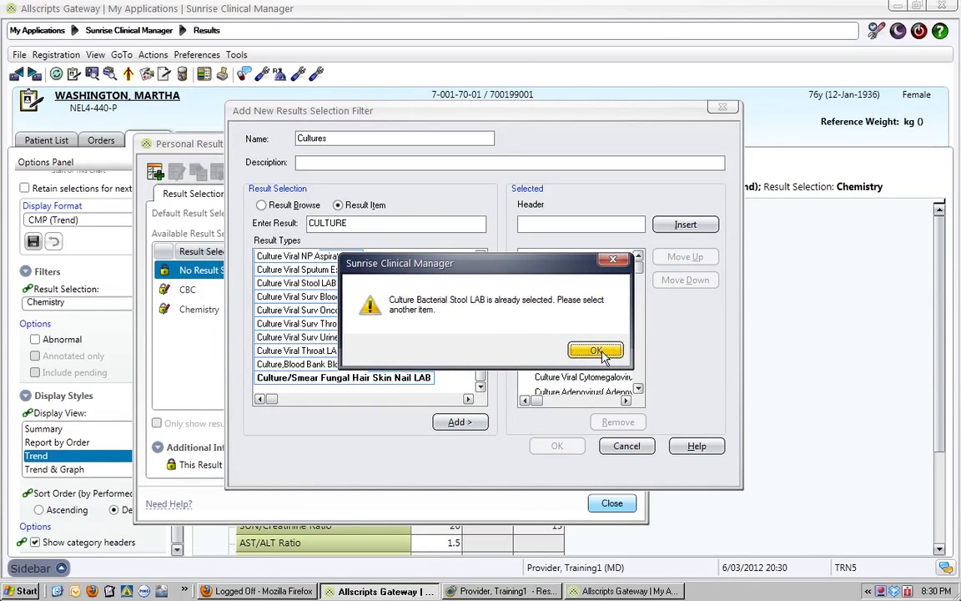
click(606, 352)
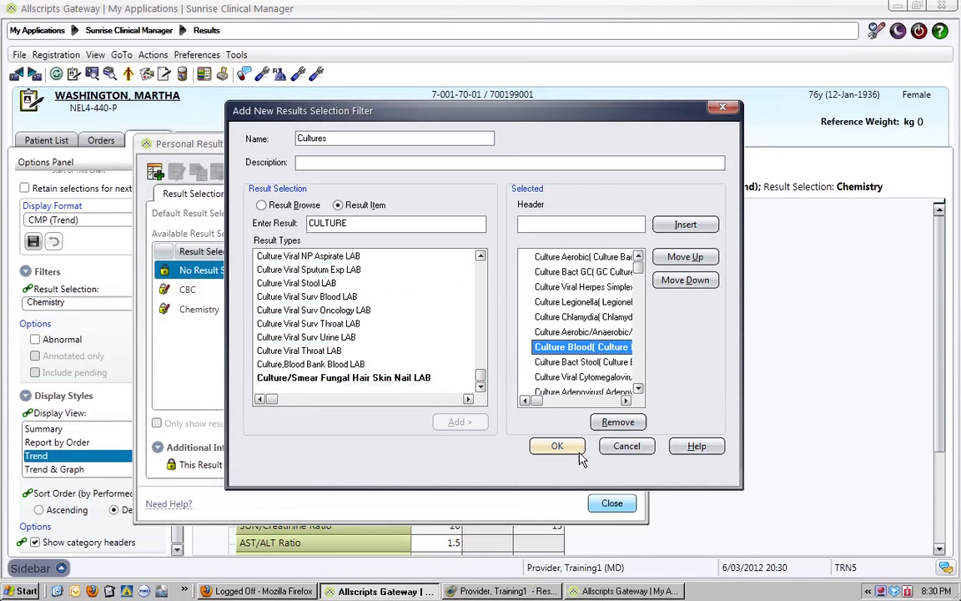
click(551, 446)
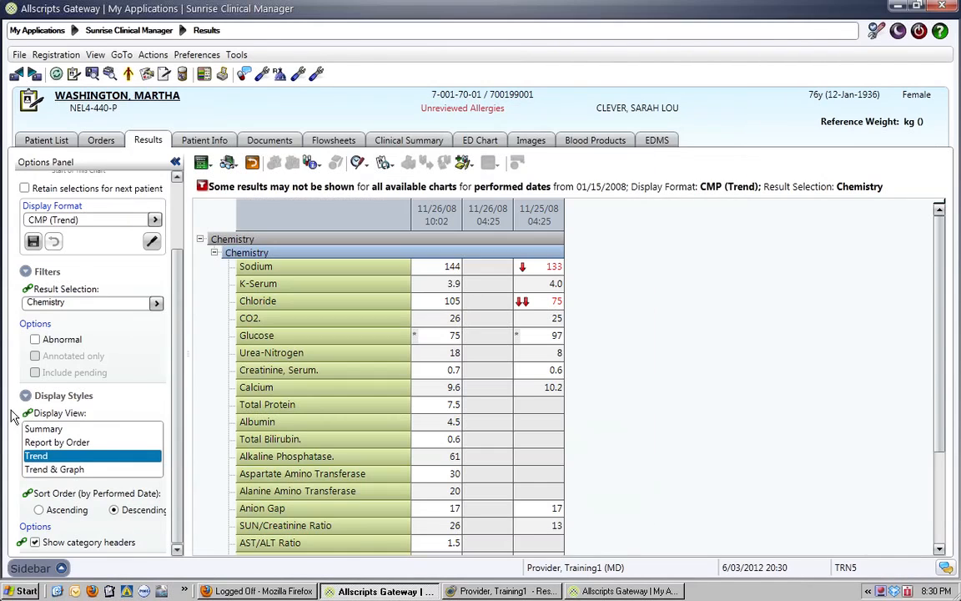
Step: Change the display view to Report by Order and review the chemistry results in that layout
click(75, 439)
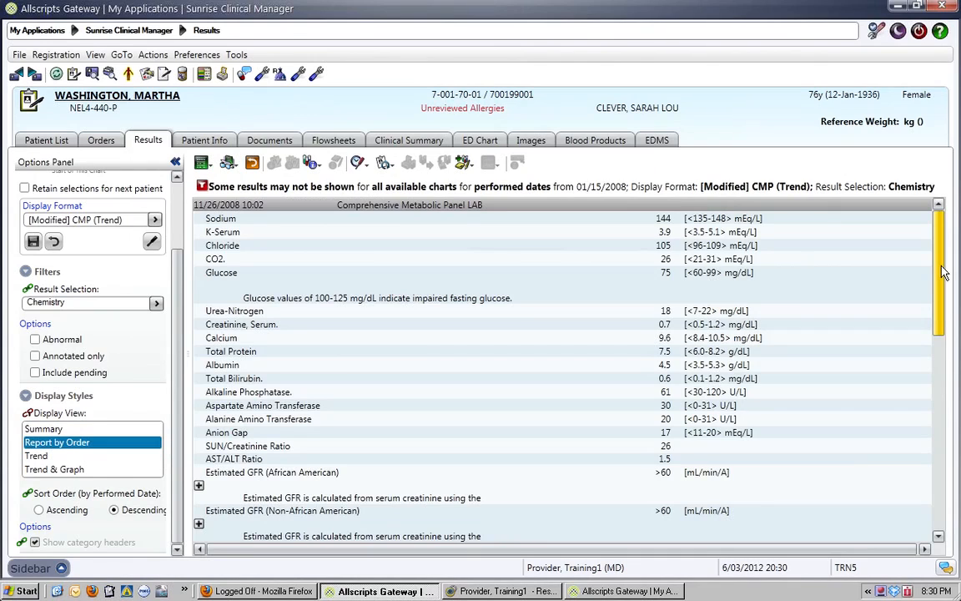
click(941, 434)
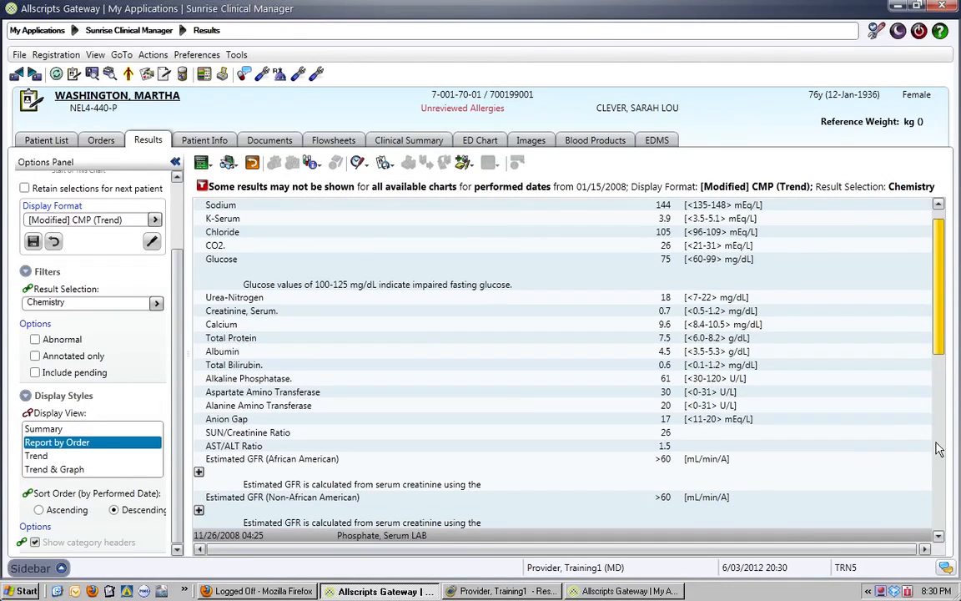
click(943, 484)
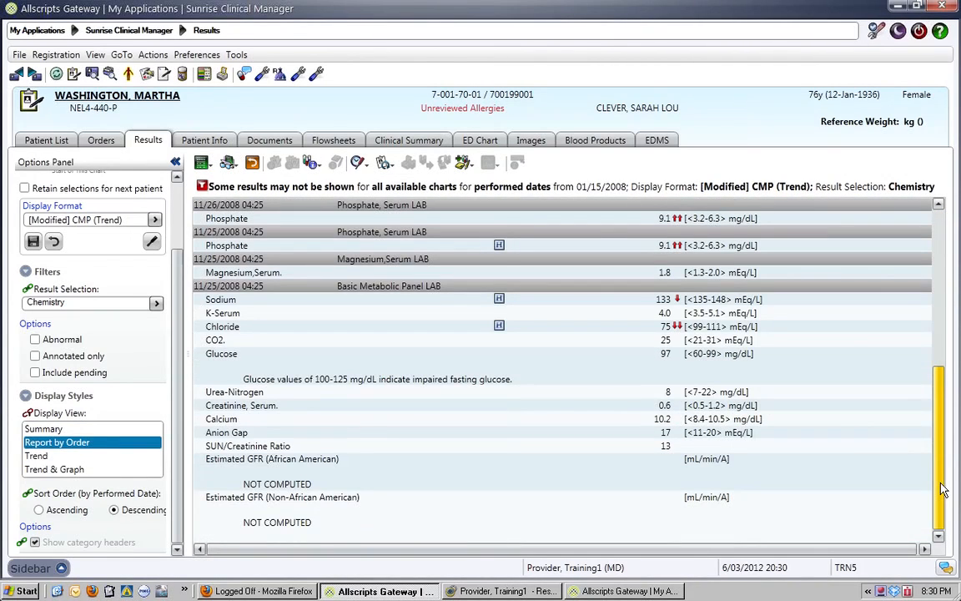
click(943, 308)
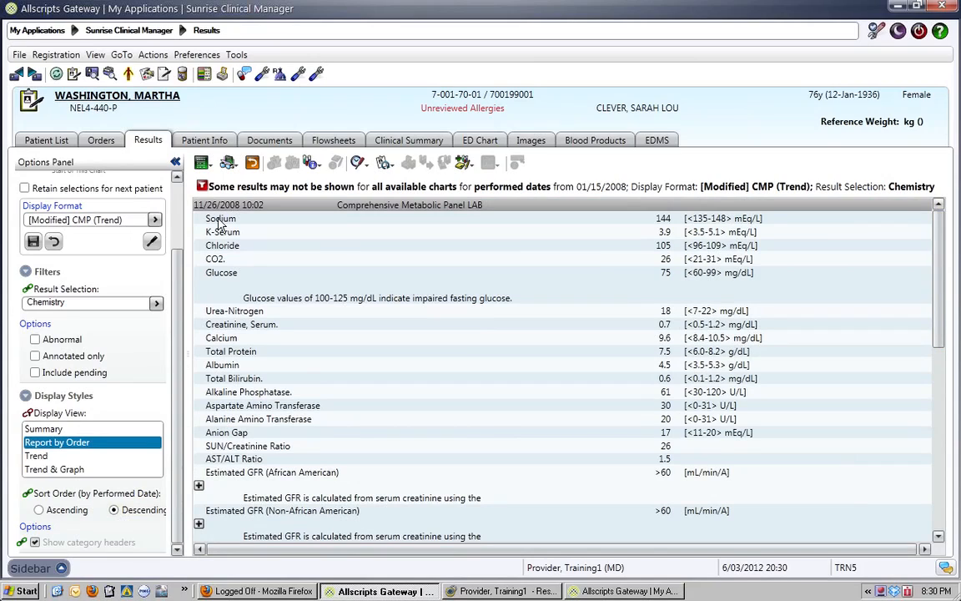
Step: Apply the Cultures result selection filter and include pending results
click(156, 303)
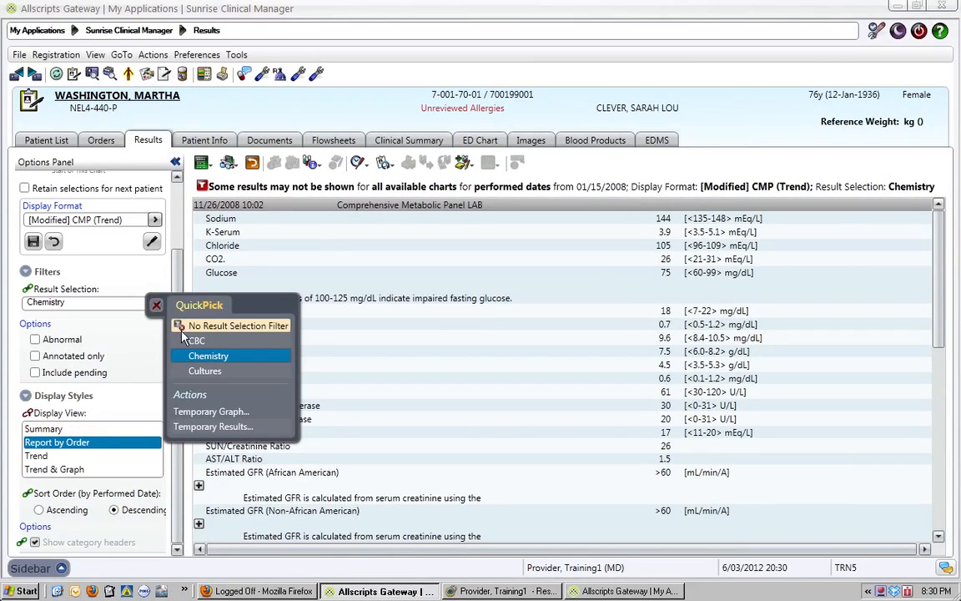
click(203, 372)
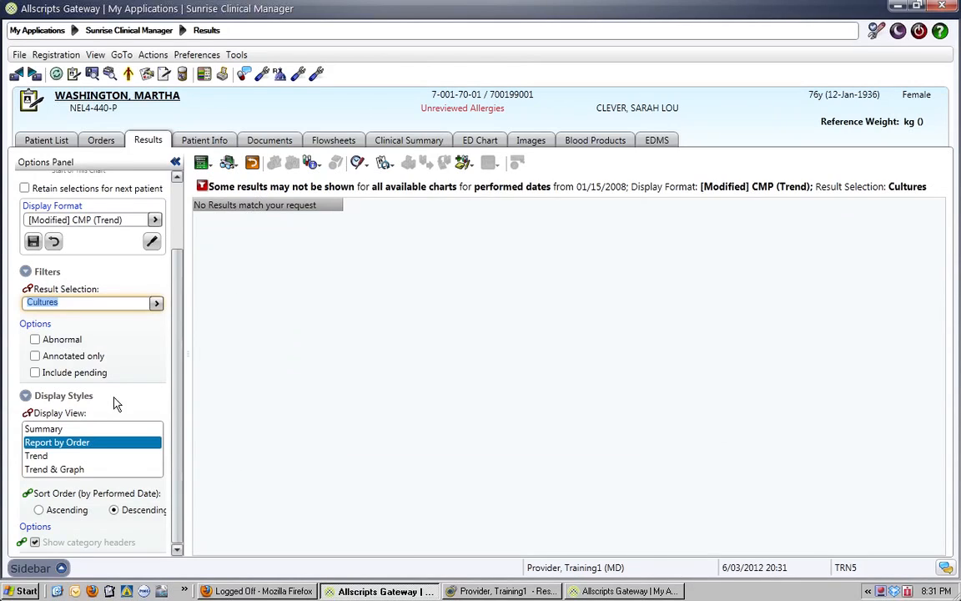
click(34, 373)
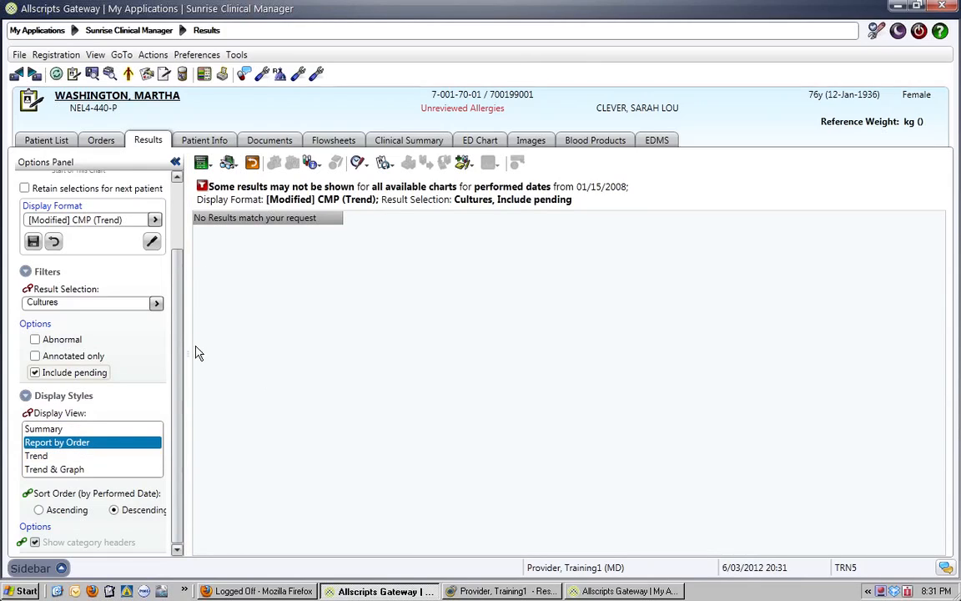
Step: Save the current view as a new Report by Order display format named Cultures
click(203, 171)
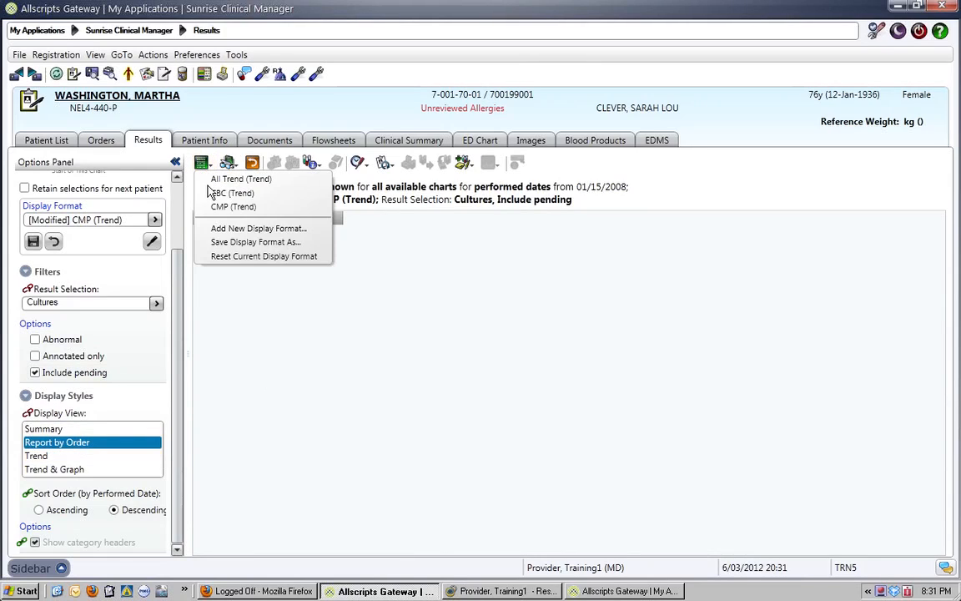
click(247, 255)
text(Cultures)
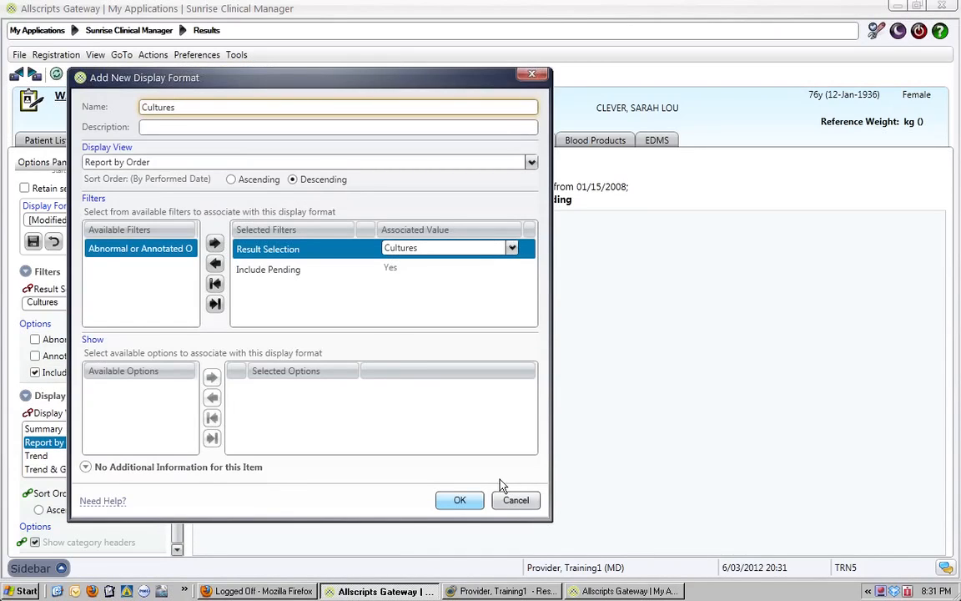
click(472, 501)
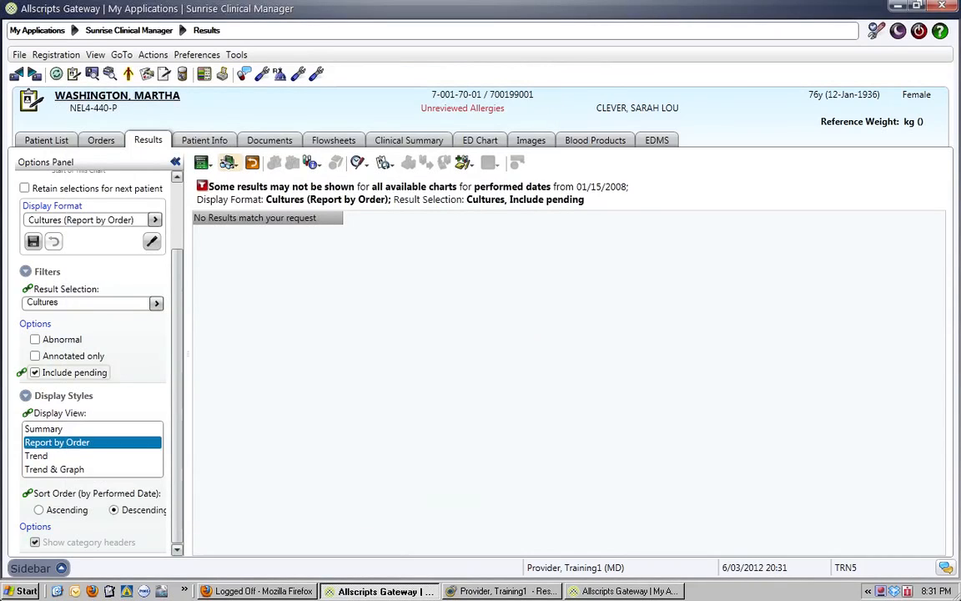
Step: Restore the default All Trend view, and switch the display format back to Cultures (Report by Order)
click(249, 164)
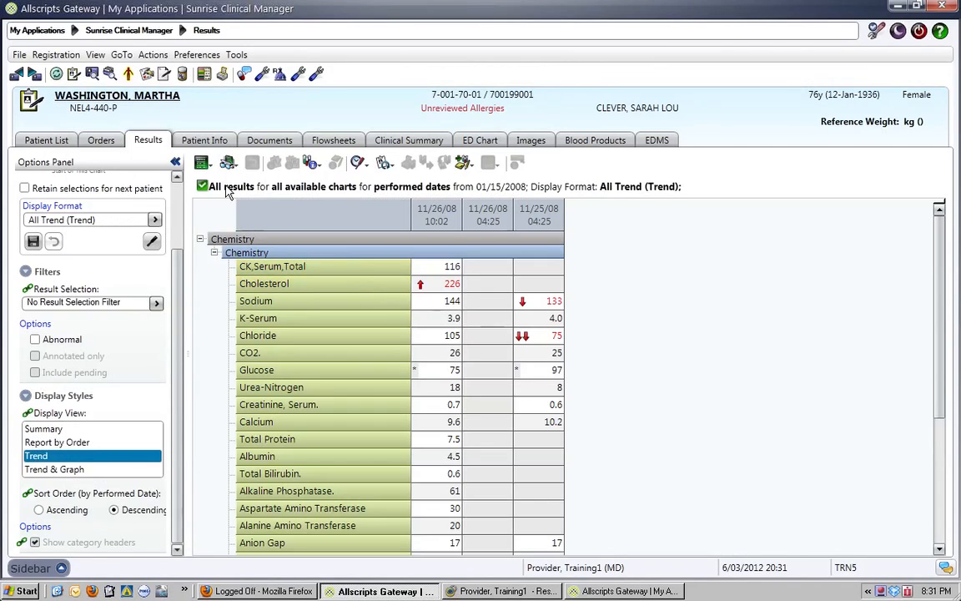
click(203, 162)
click(227, 203)
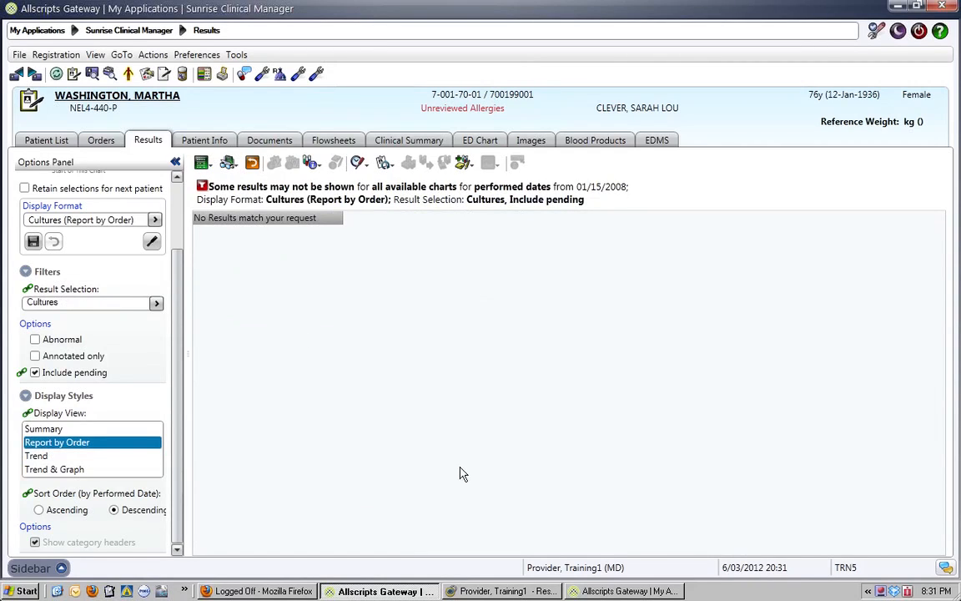
Step: Switch to the production Sunrise Clinical Manager session and open its personal result selection filters
click(612, 593)
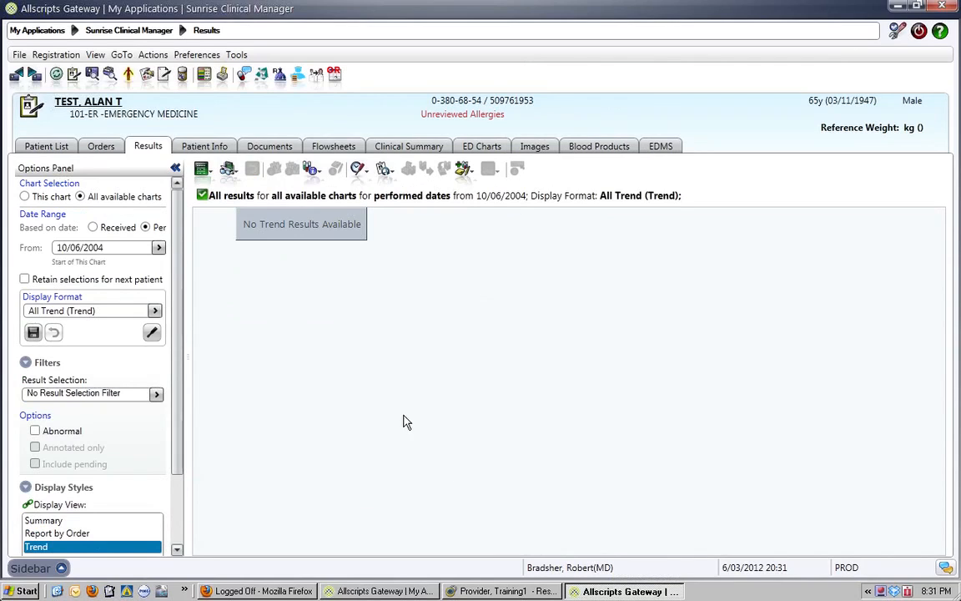
click(197, 55)
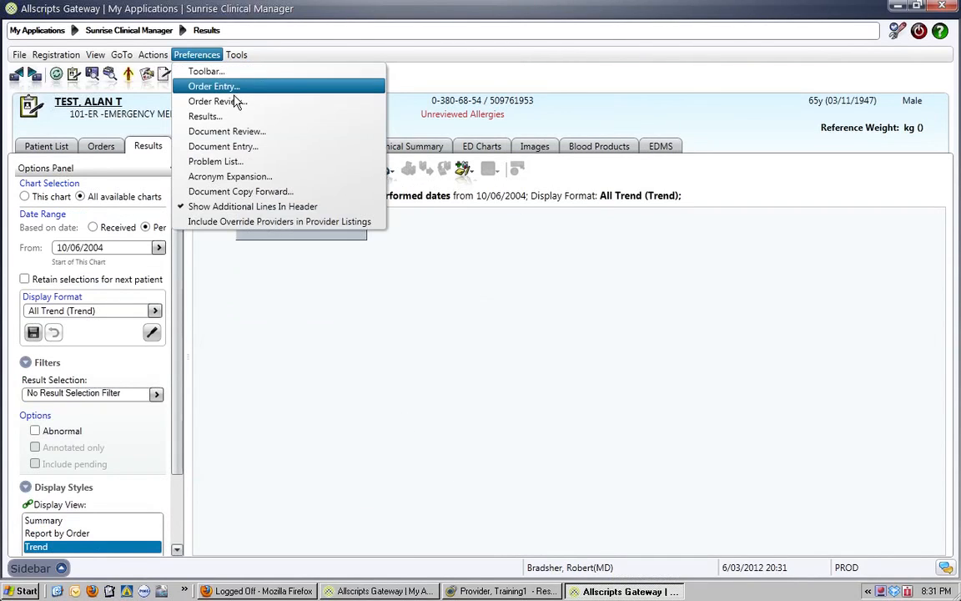
click(221, 118)
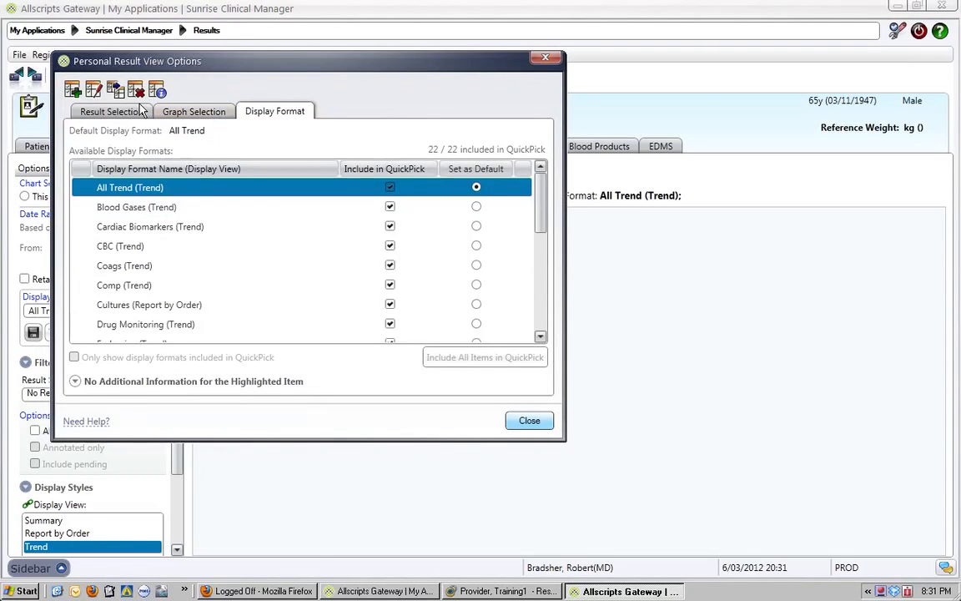
click(128, 114)
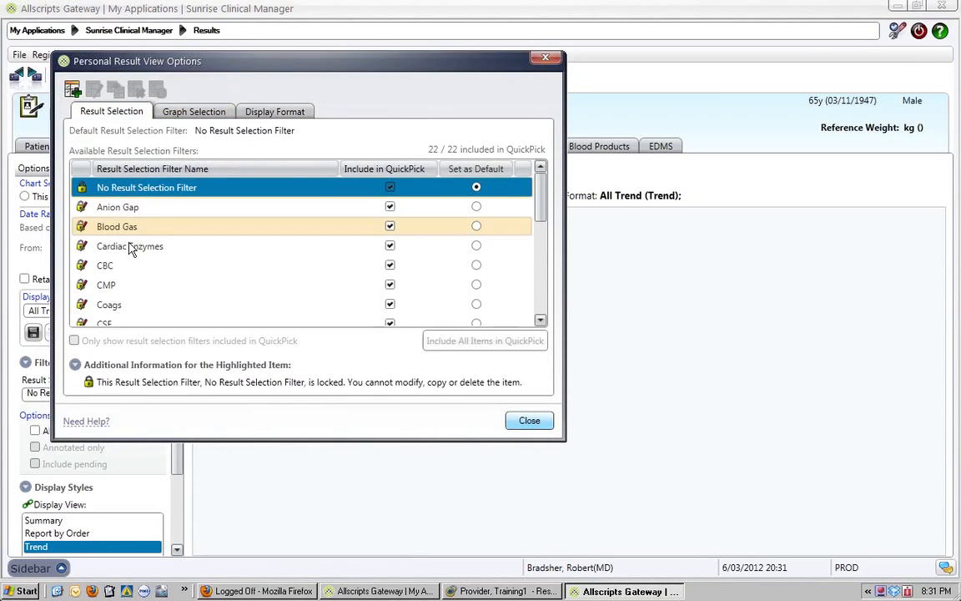
Step: Open the existing Cultures filter, examine its full list of selected results, and cancel without modifying it
drag(538, 217, 538, 263)
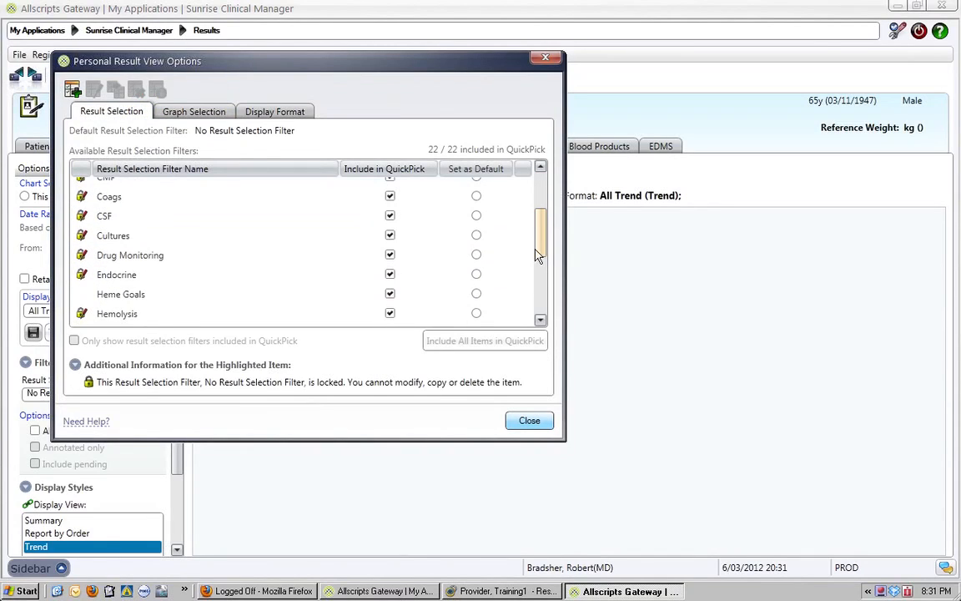
click(114, 235)
click(93, 89)
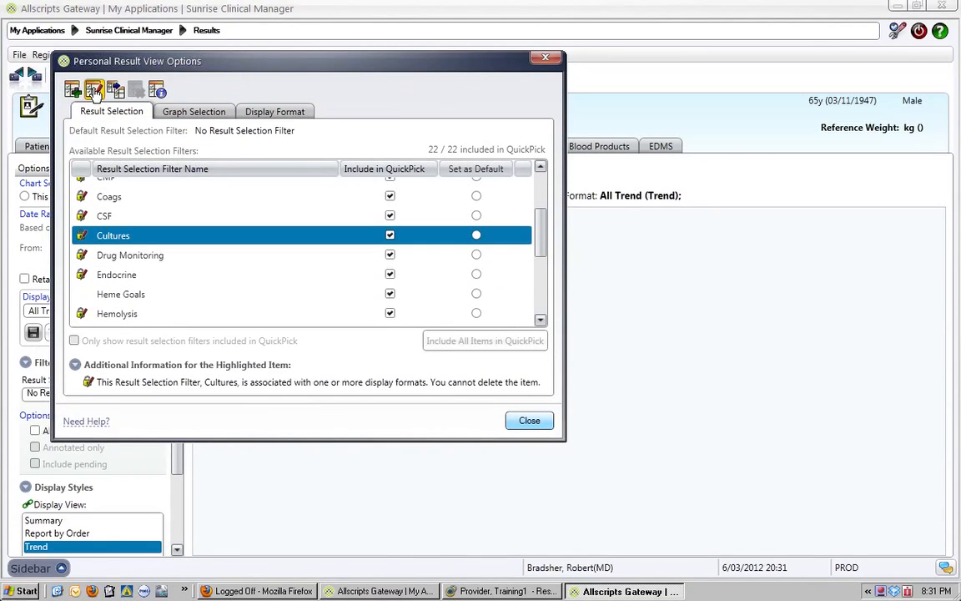
click(391, 284)
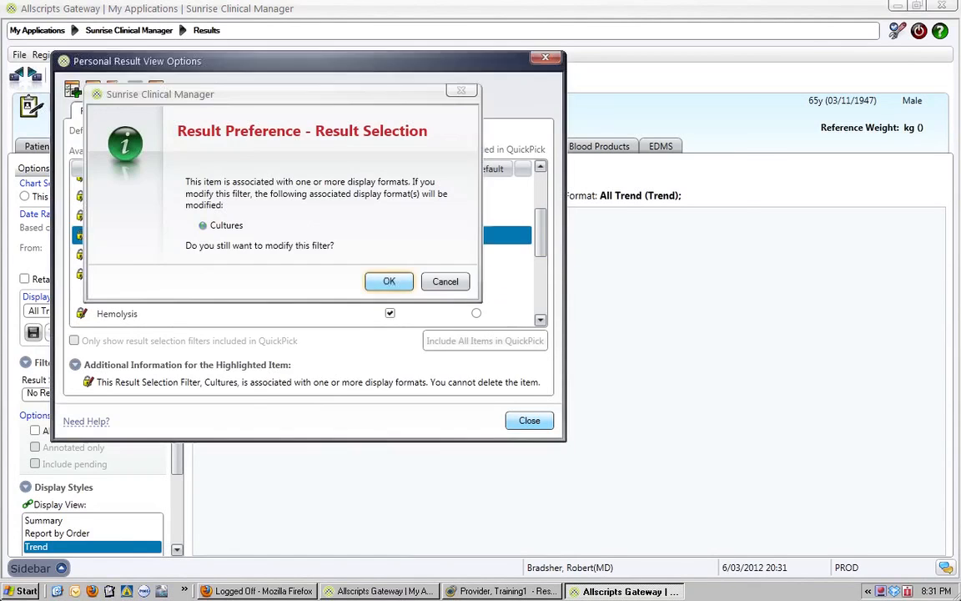
drag(638, 268, 659, 408)
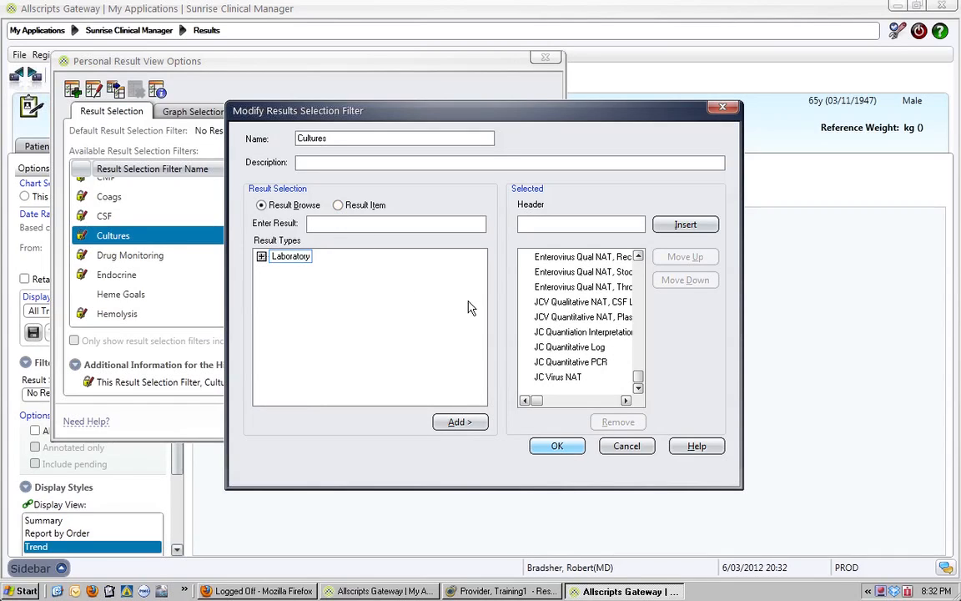
click(617, 448)
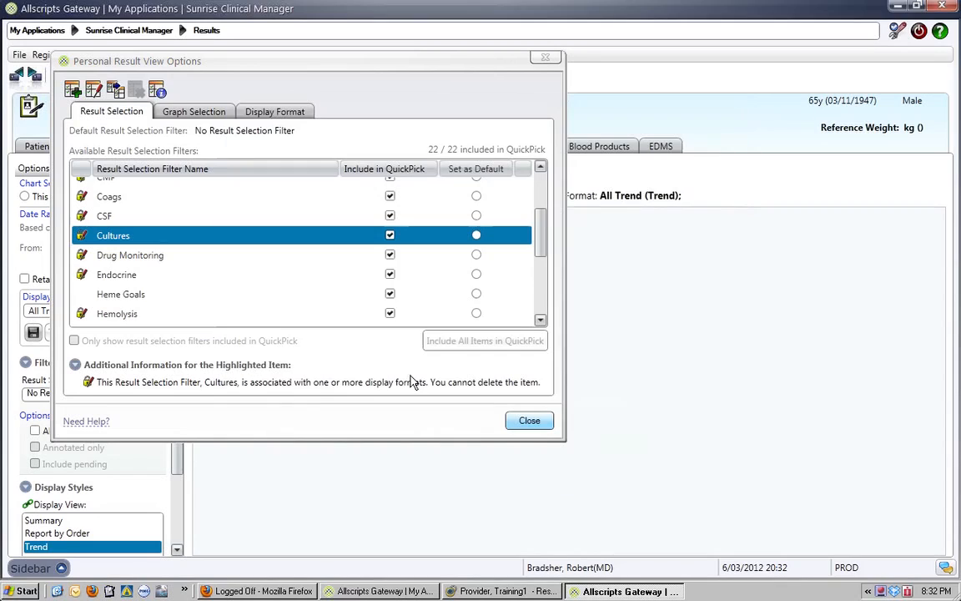
Step: Start a new results selection filter and add all Laboratory Microbiology results from Actinomycosis Antigen FA. through Whipples PCR
click(72, 89)
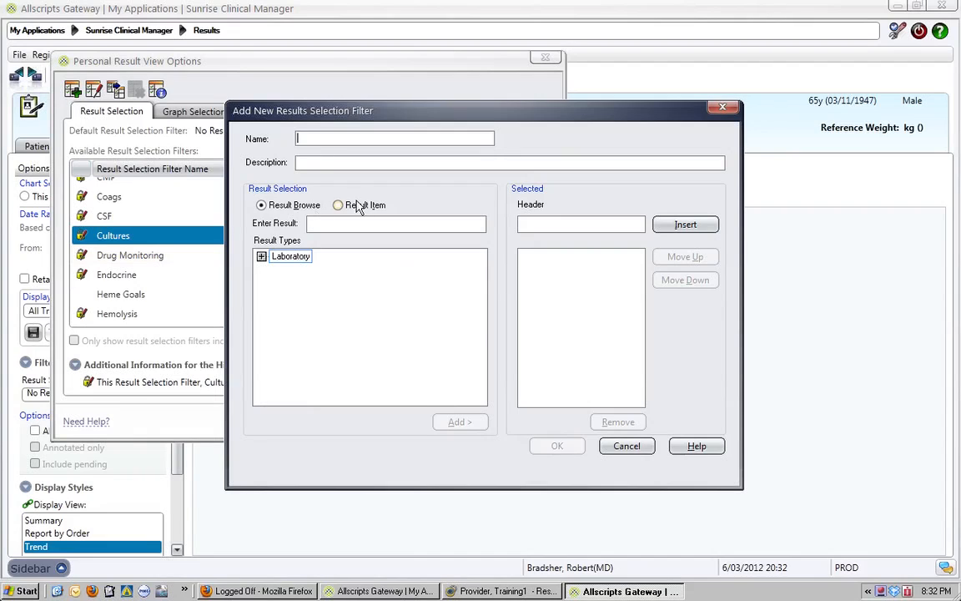
click(262, 257)
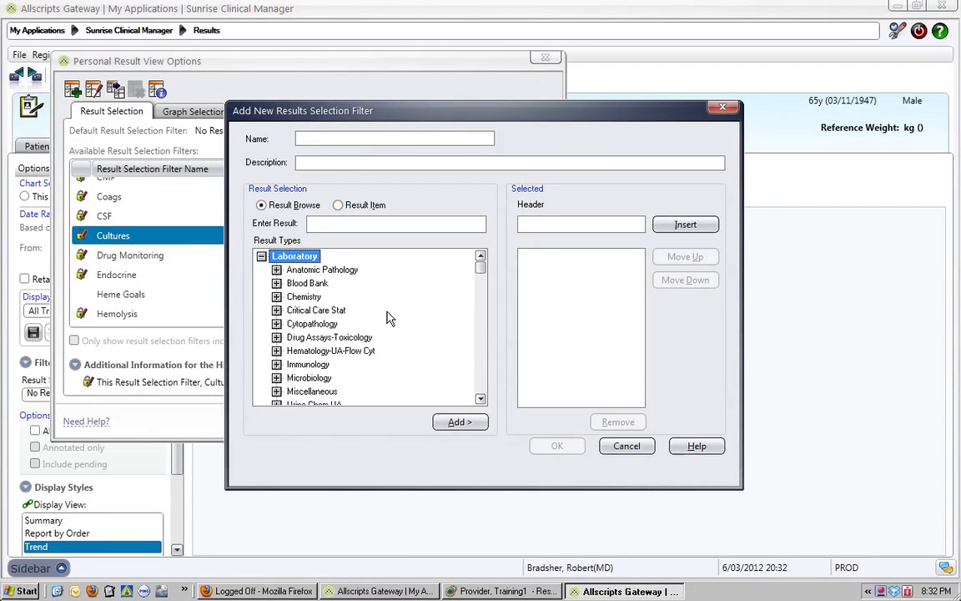
click(300, 378)
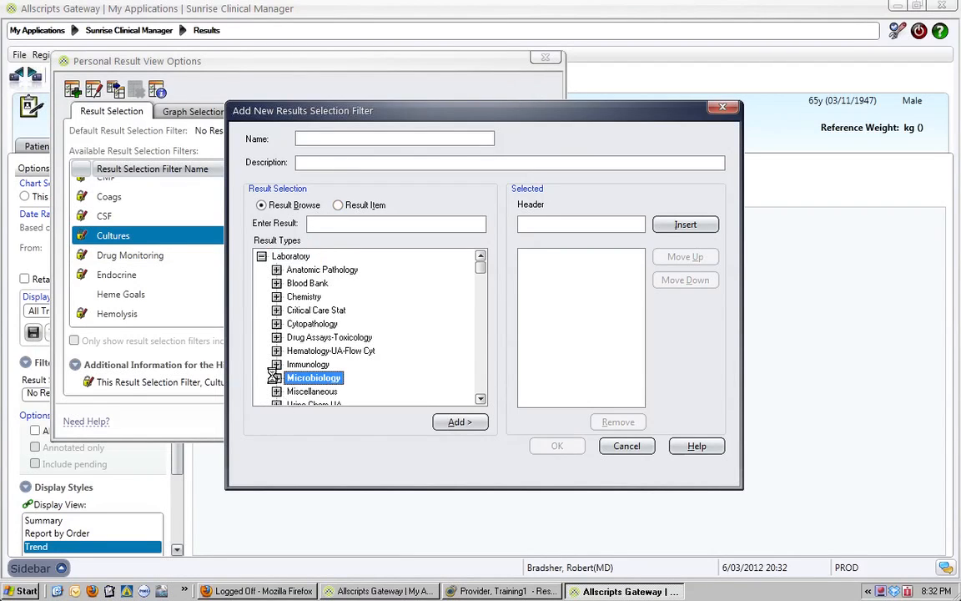
click(277, 378)
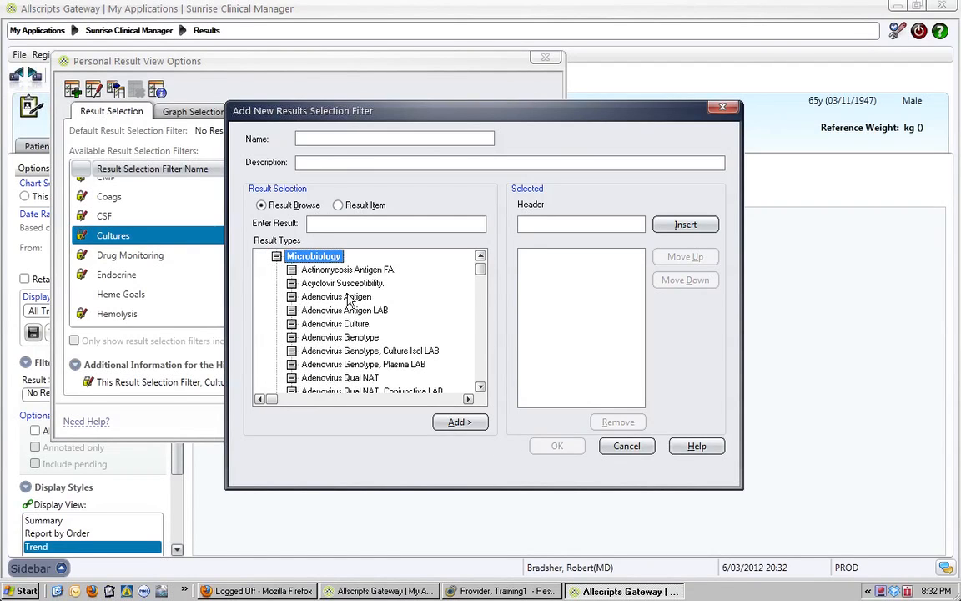
click(319, 269)
drag(483, 277, 479, 391)
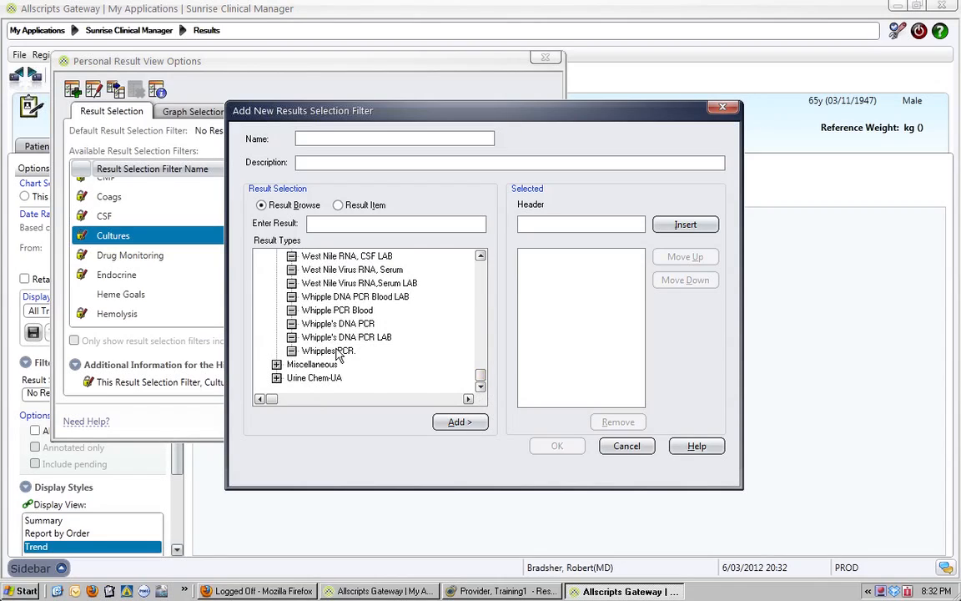
shift+click(337, 351)
click(461, 422)
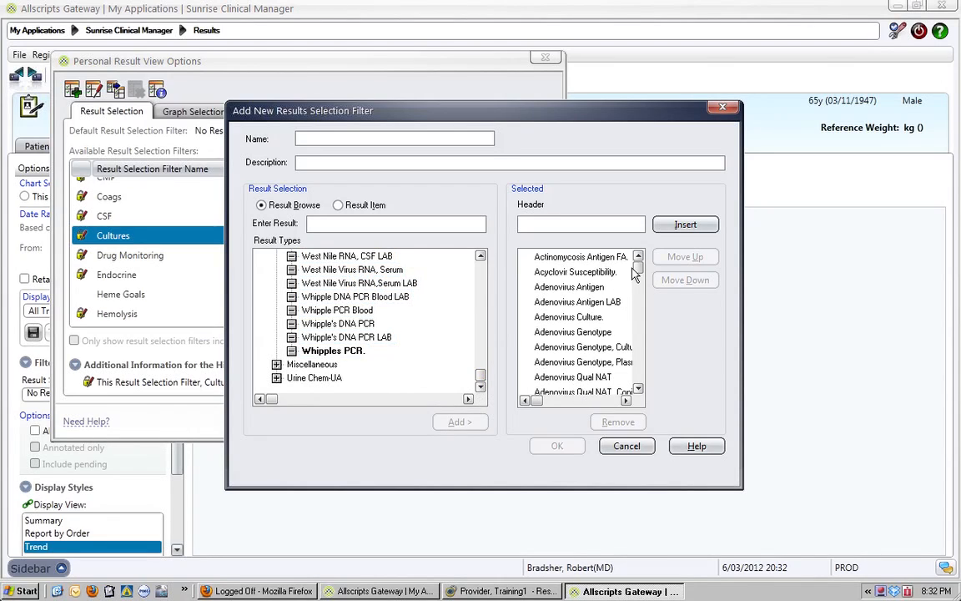
Step: Look through the added and available Microbiology results, and discard the new filter
mouse_move(638, 266)
mouse_down()
mouse_move(638, 285)
mouse_move(639, 261)
mouse_up()
mouse_move(642, 274)
mouse_down()
mouse_move(639, 307)
mouse_move(643, 269)
mouse_up()
drag(482, 379, 484, 297)
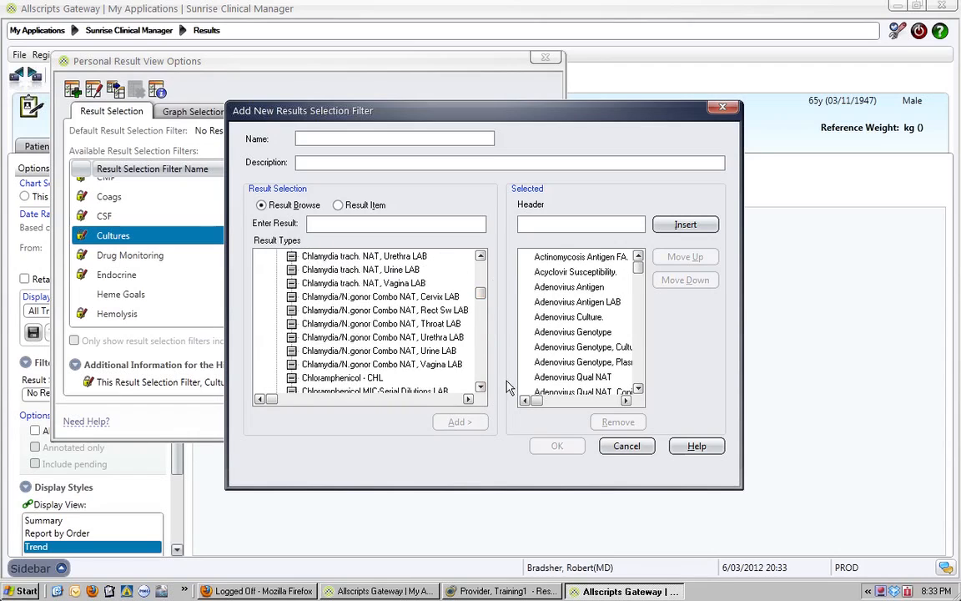
click(625, 447)
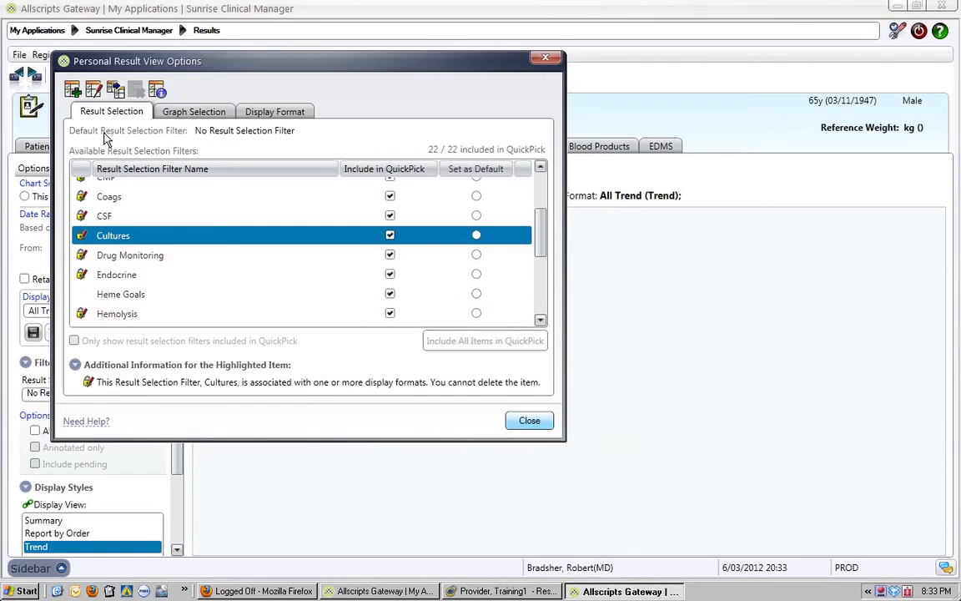
Step: Reopen the Cultures filter to review which culture and virology results it includes, and leave it unmodified
click(94, 97)
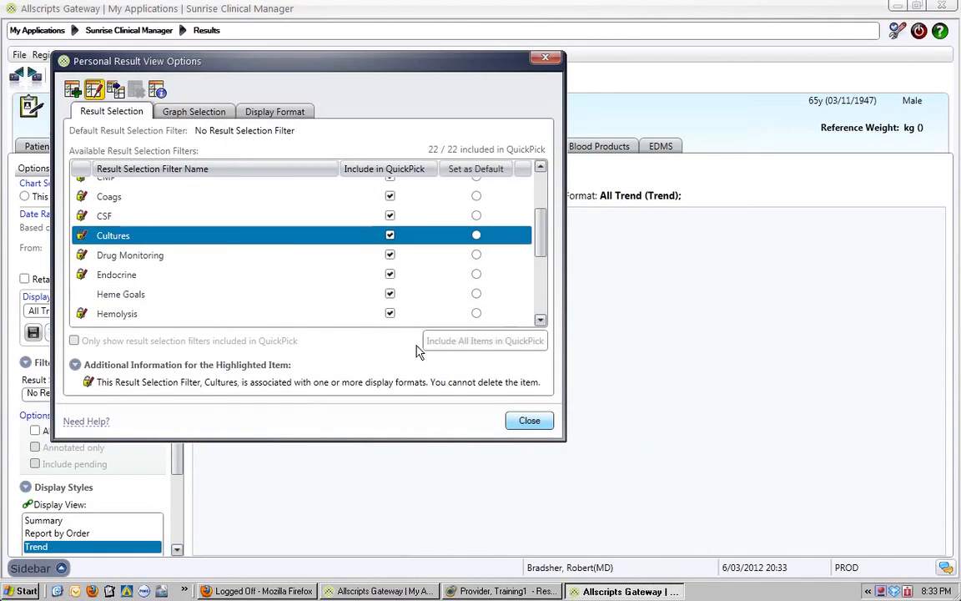
click(421, 315)
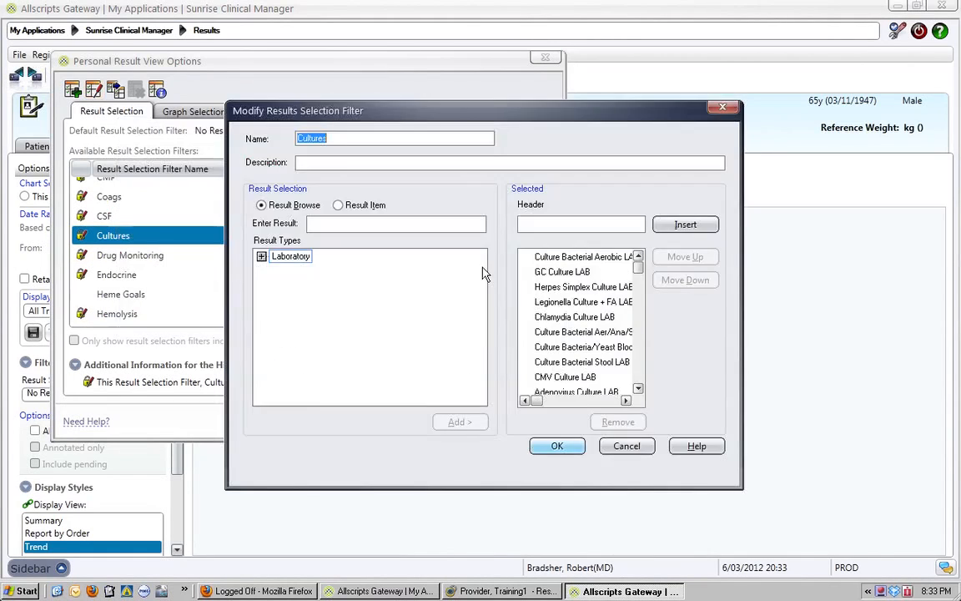
drag(638, 275, 669, 399)
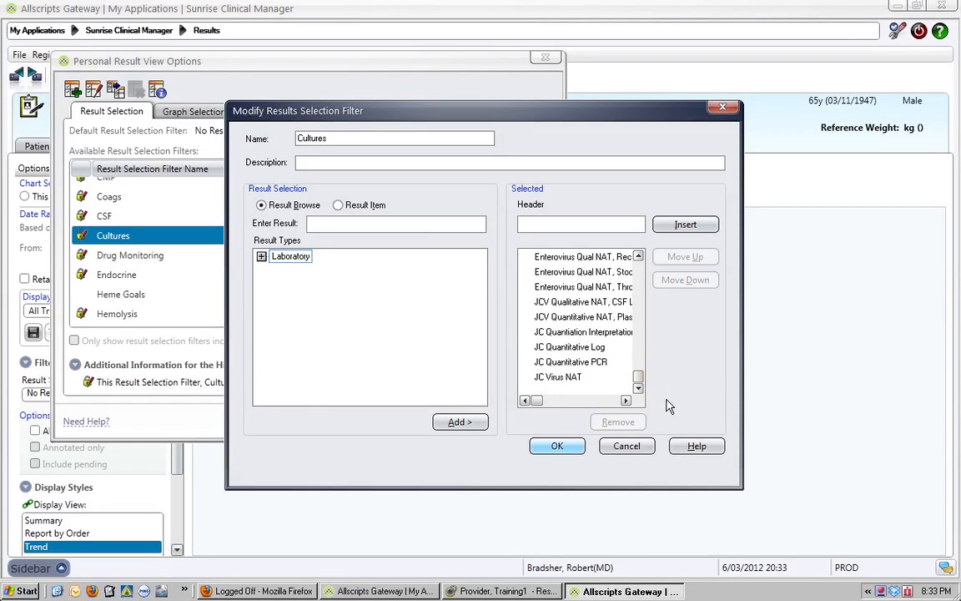
click(618, 448)
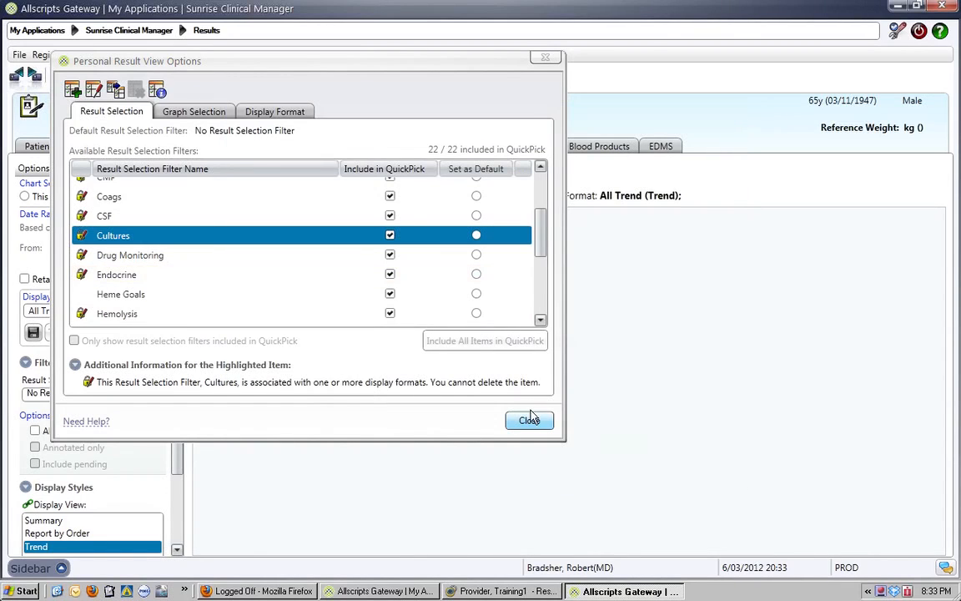
Step: Review the drug level results selected in the Drug Monitoring filter and cancel without modifying it
click(142, 259)
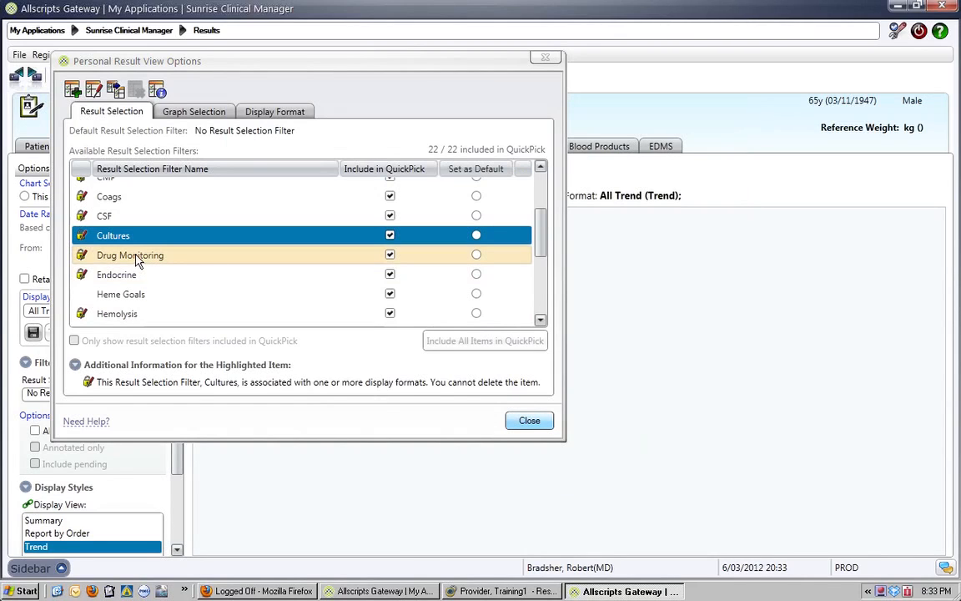
click(94, 91)
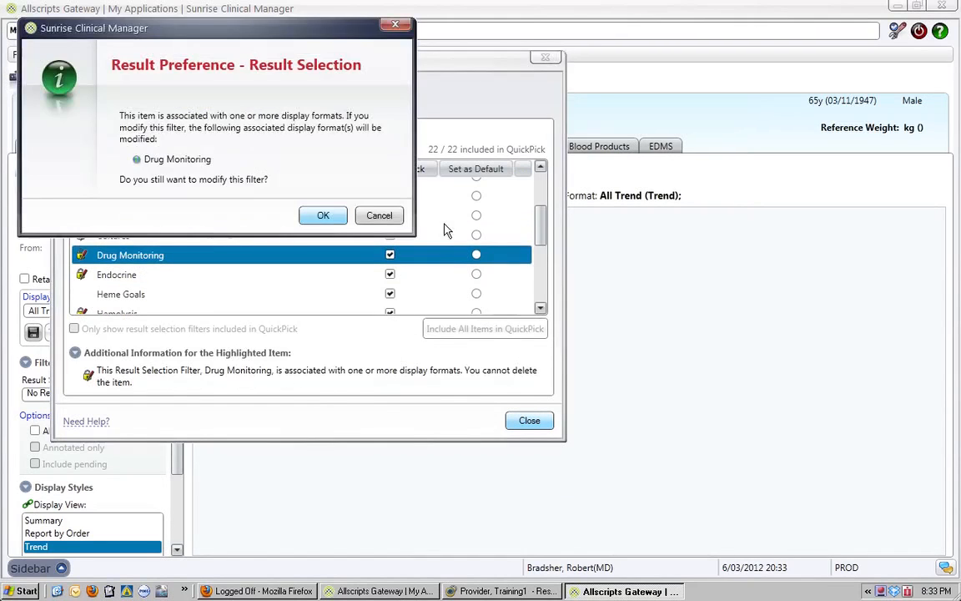
click(320, 216)
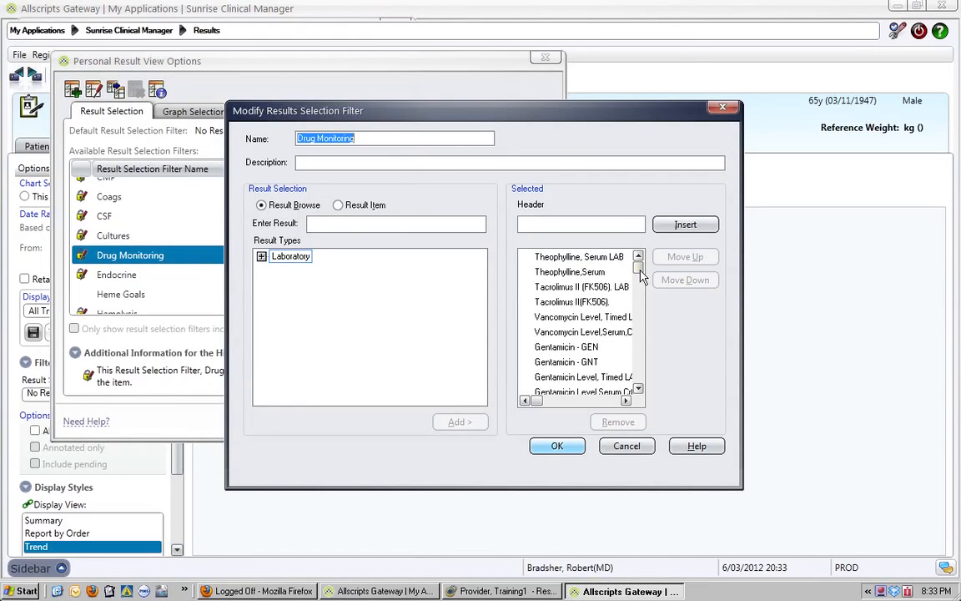
drag(640, 282, 642, 376)
scroll(645, 388, down, 2)
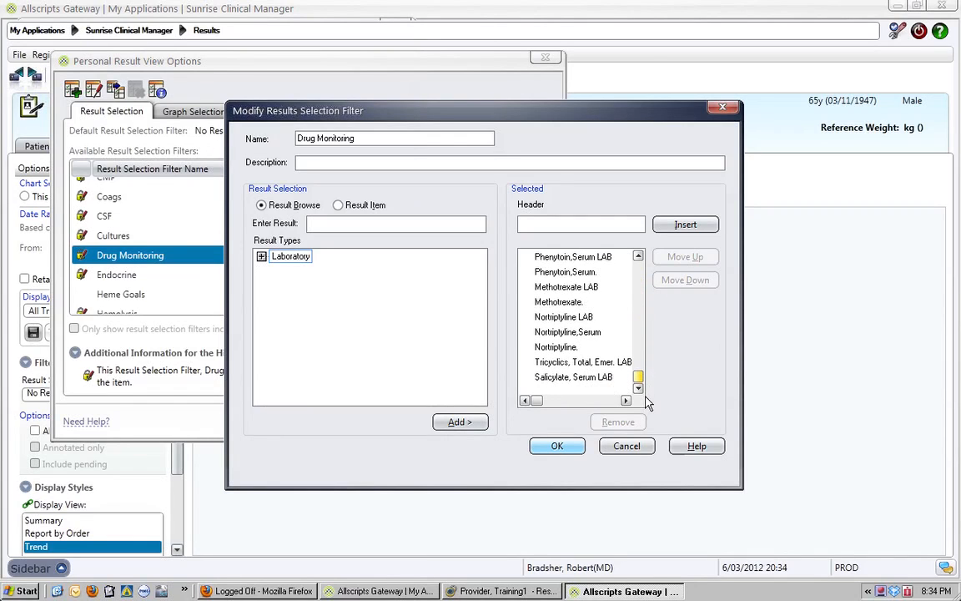
drag(639, 380, 667, 412)
click(634, 451)
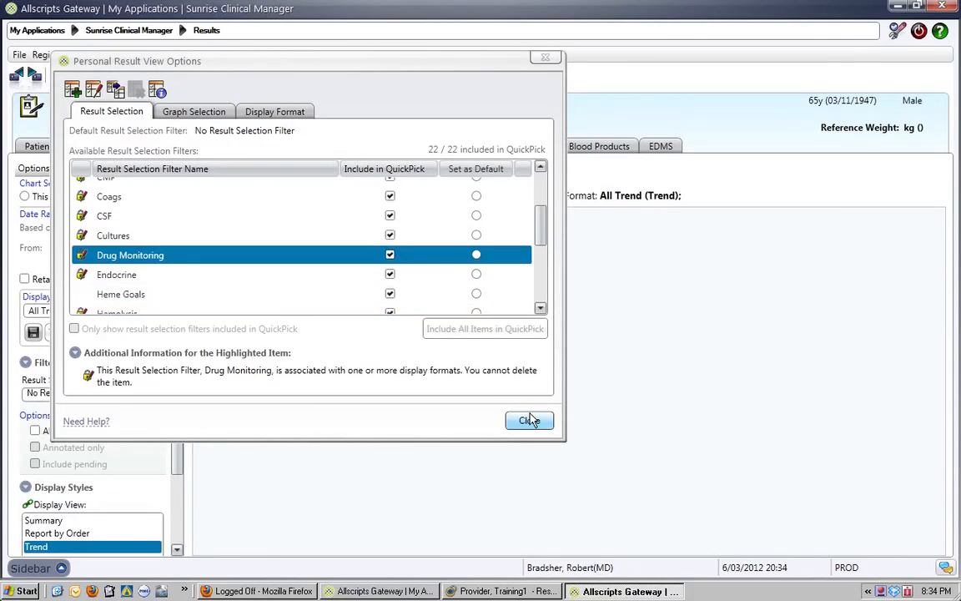
Step: Review the results selected in the HIV/Hepatitis filter, cancel without modifying it, and show the available display formats
click(540, 309)
click(540, 309)
click(541, 308)
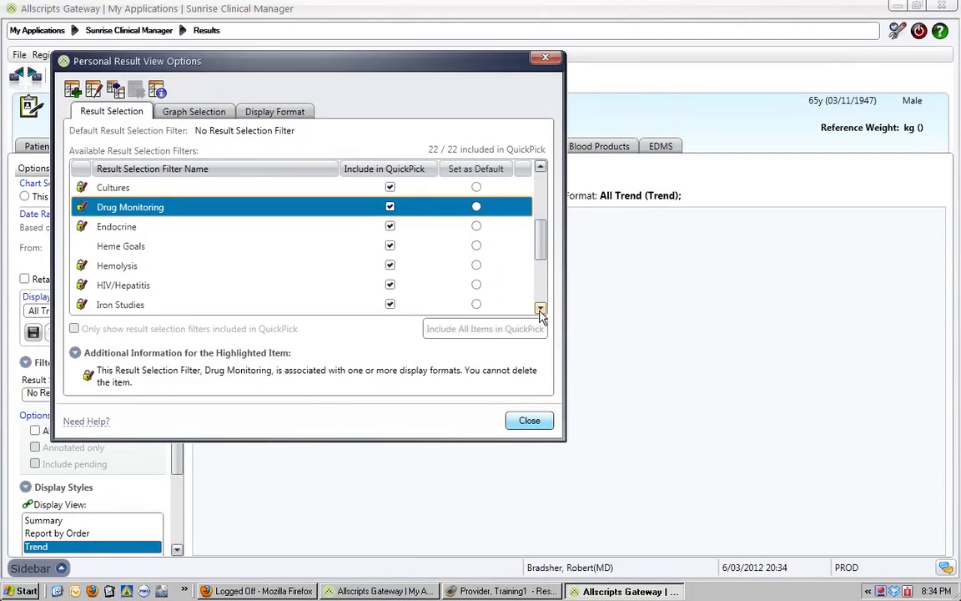
click(540, 309)
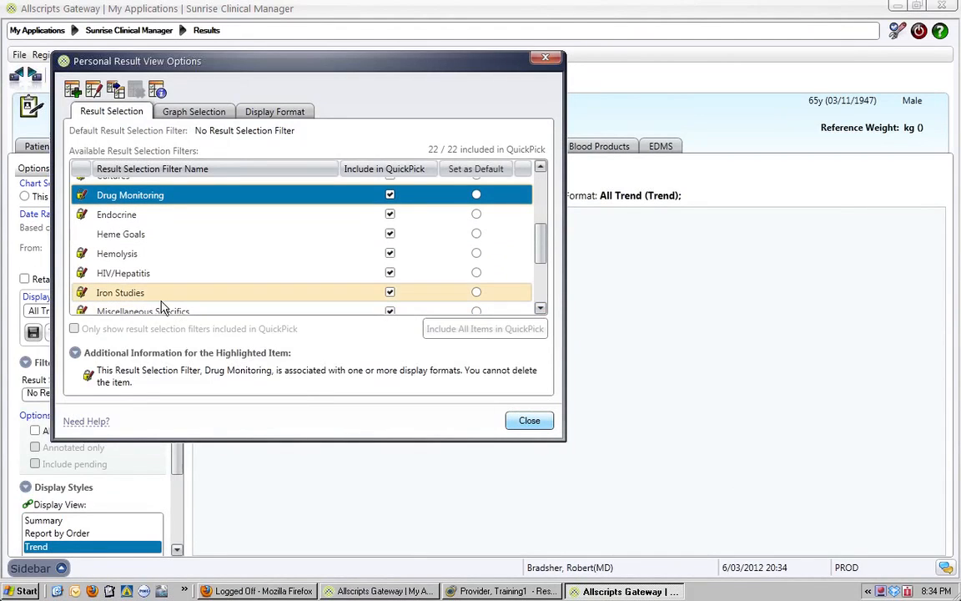
click(127, 280)
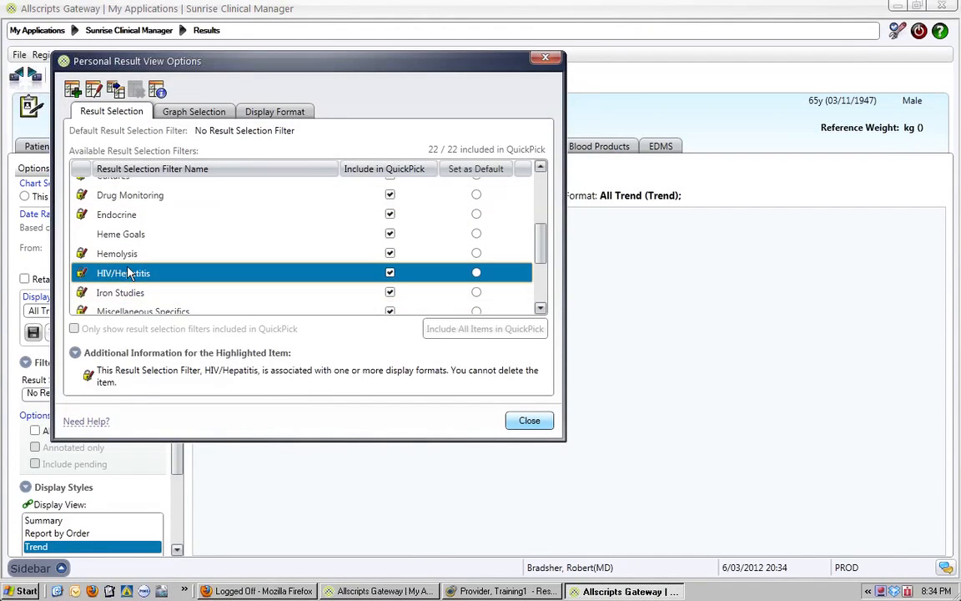
click(93, 90)
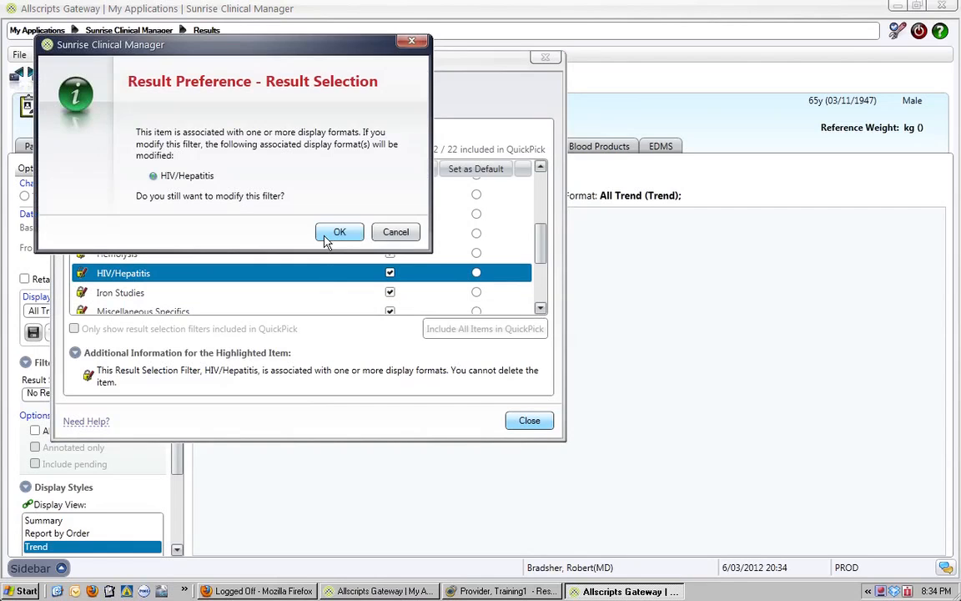
click(340, 232)
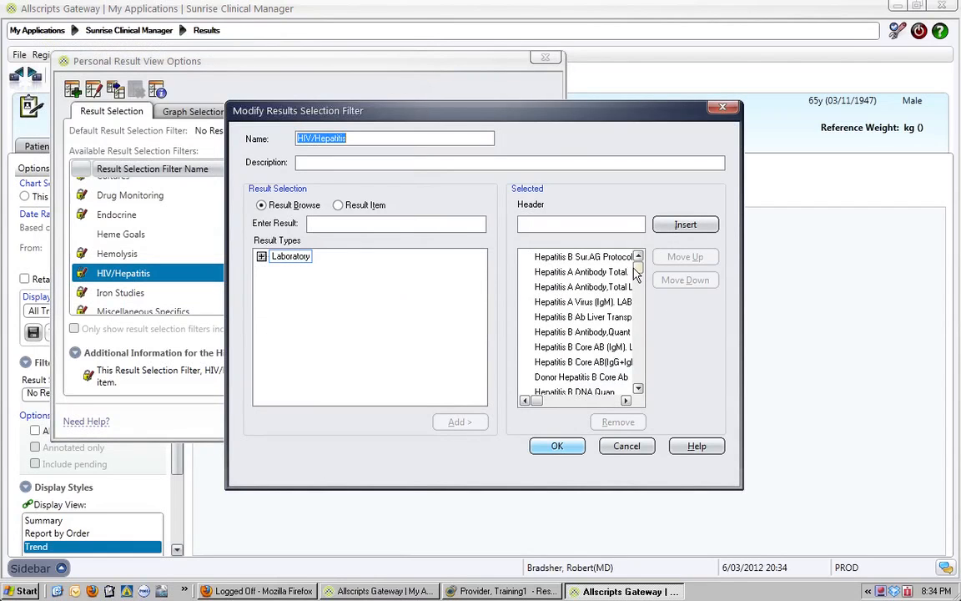
drag(639, 273, 638, 313)
click(624, 446)
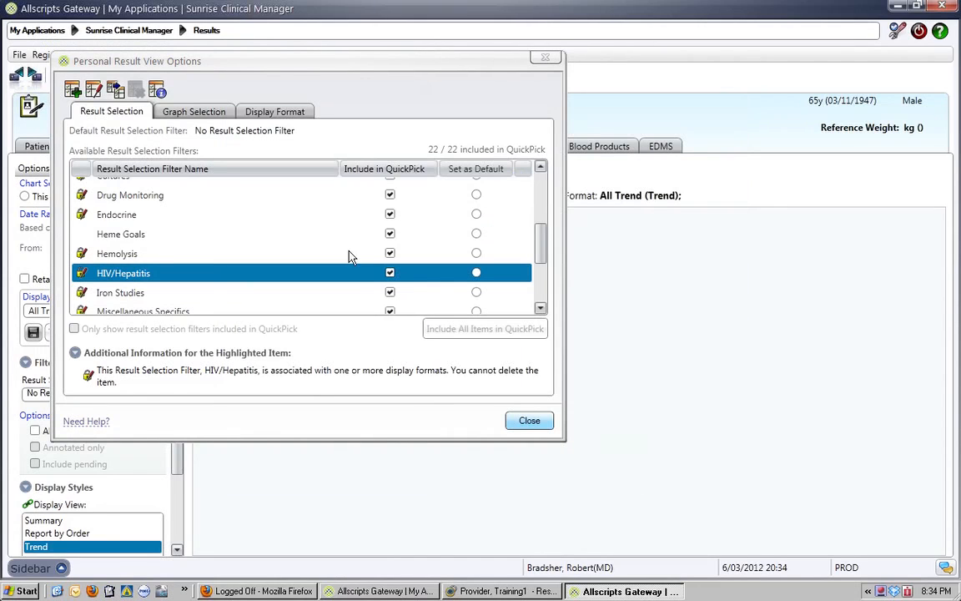
click(274, 112)
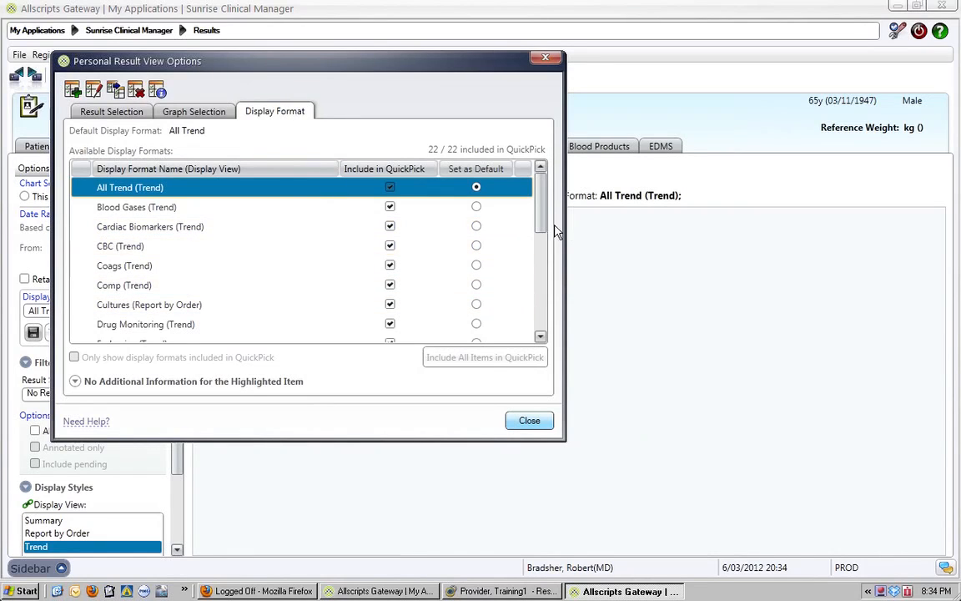
Step: Look through the full list of available display formats, including HIV/Hepatitis, and close the personal result view options
drag(546, 230, 526, 275)
click(166, 300)
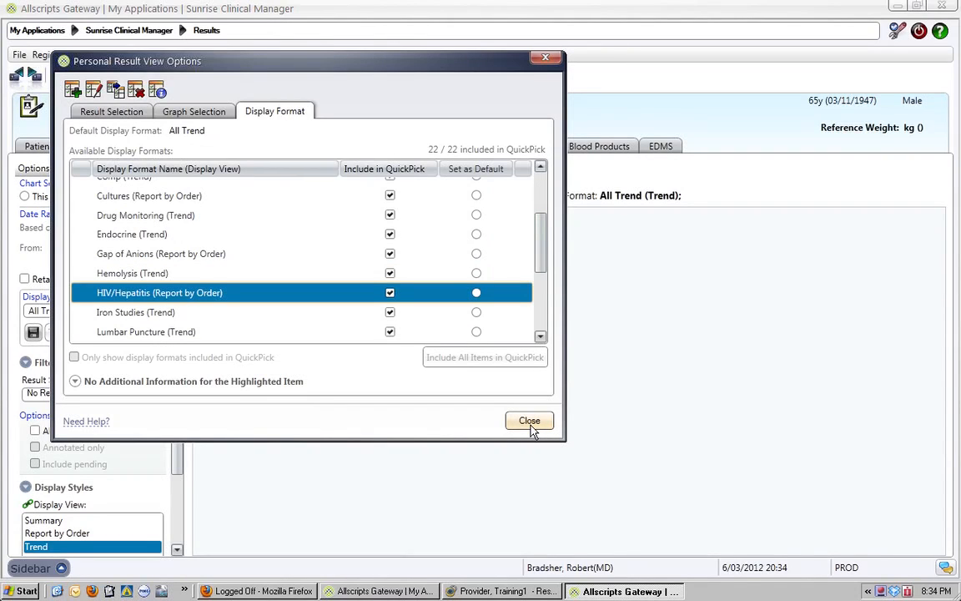
drag(541, 258, 544, 332)
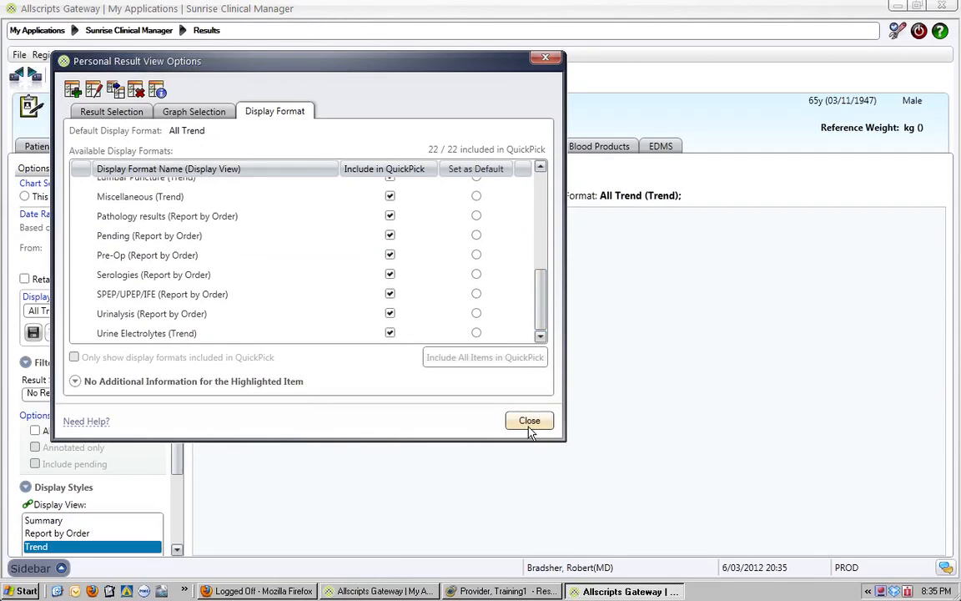
click(529, 421)
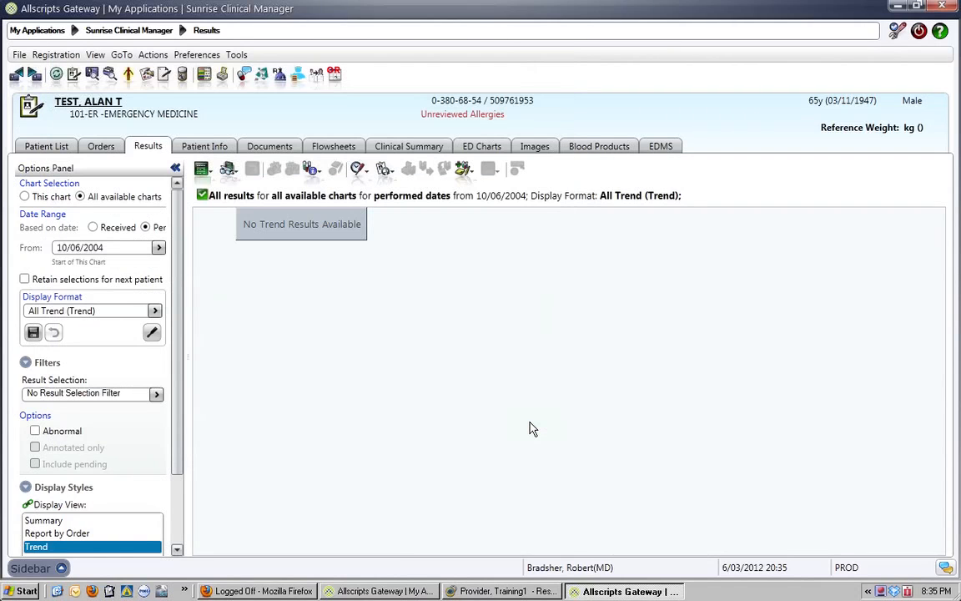
Step: Switch to the TRN5 training session, look over its display formats, and restore the results to the default All Trend format
click(400, 590)
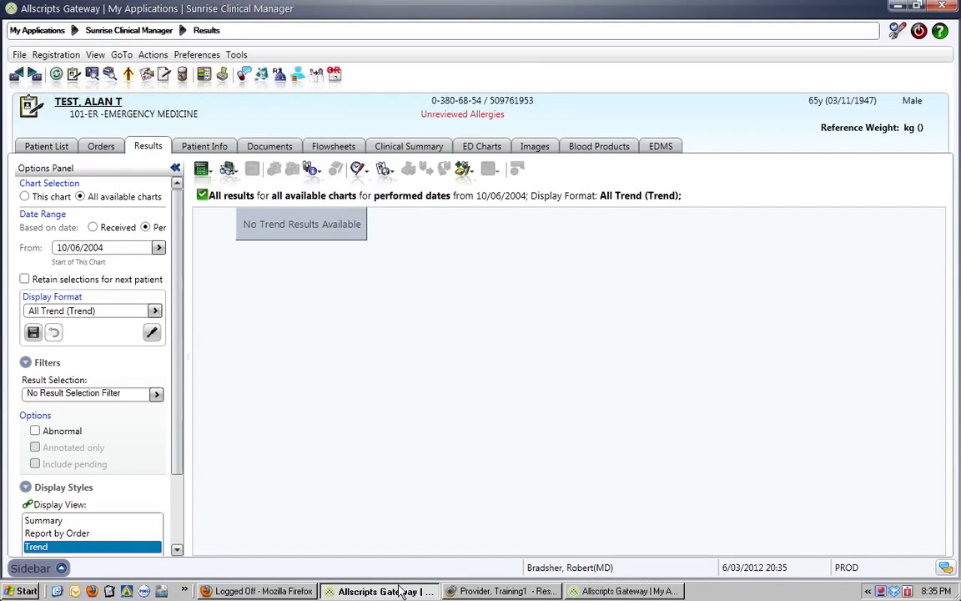
click(205, 163)
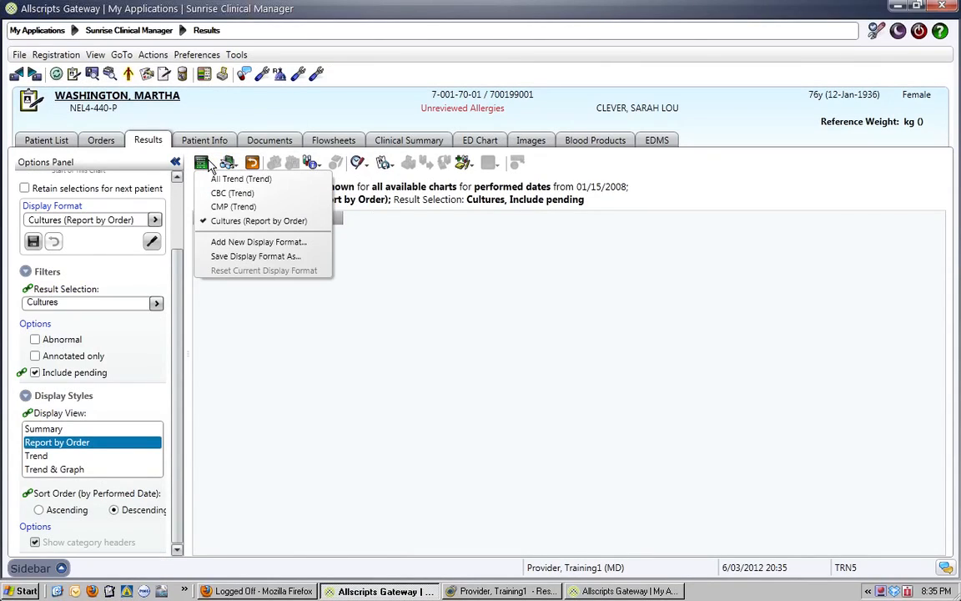
click(248, 289)
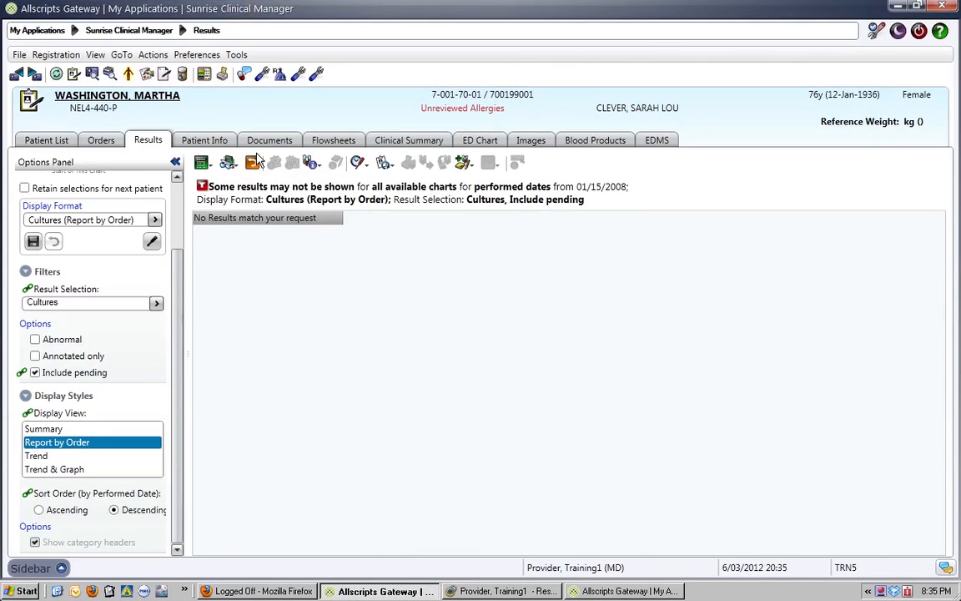
click(252, 163)
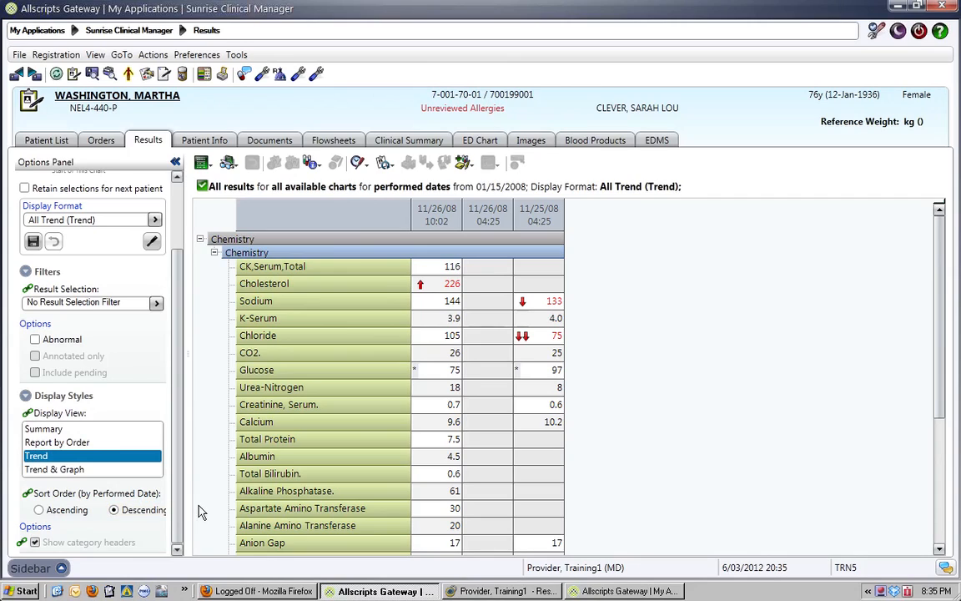
Step: Show the results in Summary view and view the Microbiology category's results from it
click(52, 431)
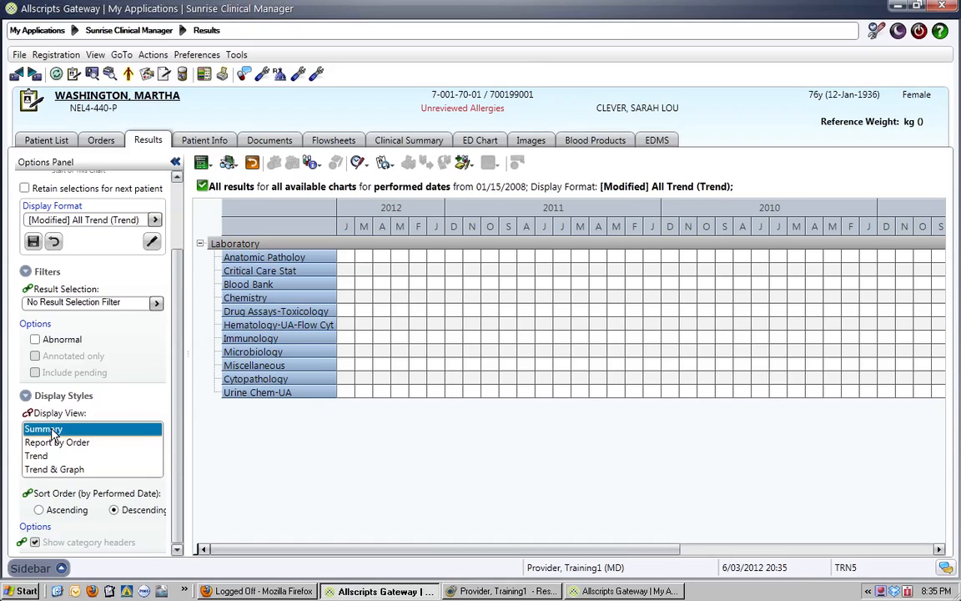
click(276, 355)
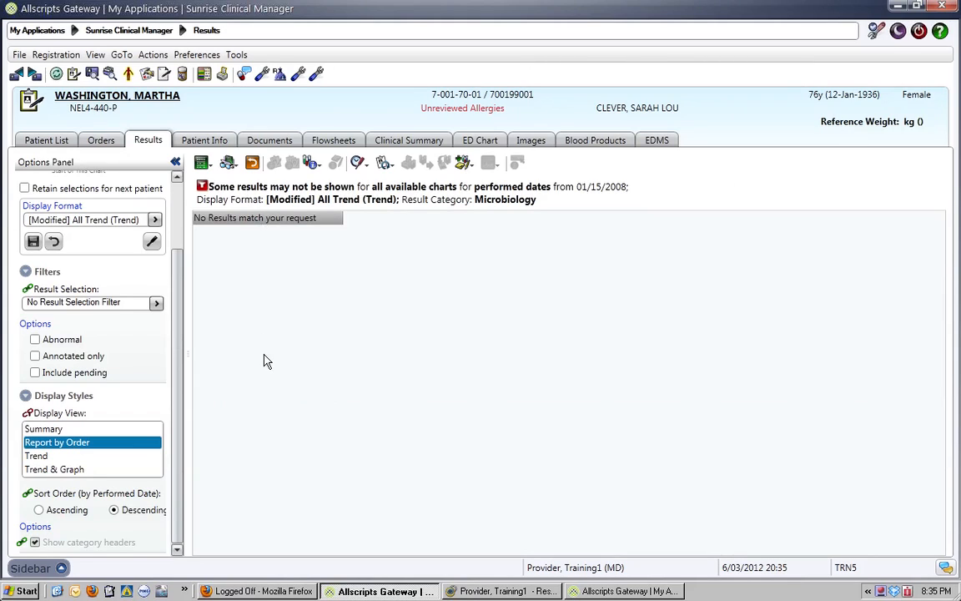
click(203, 162)
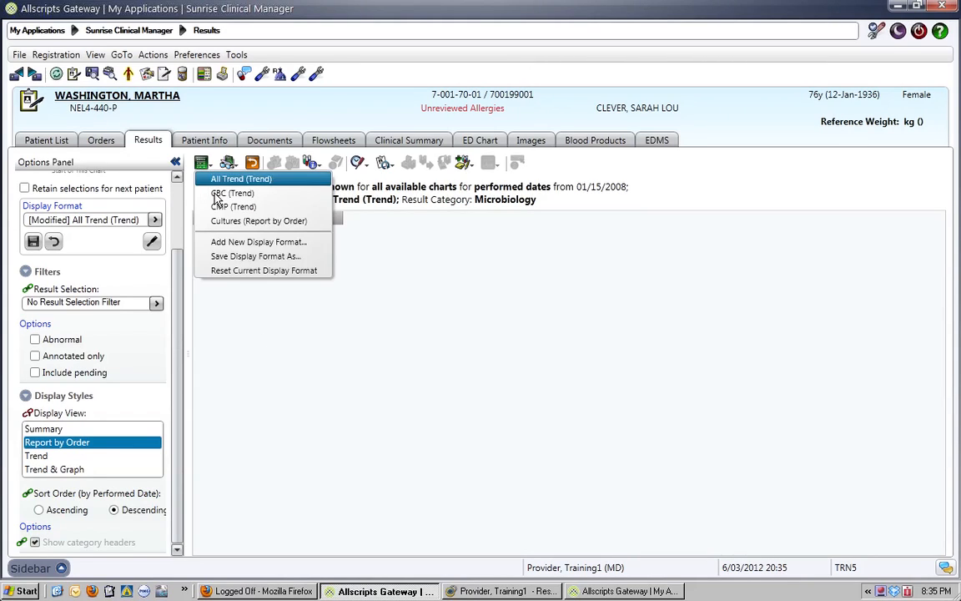
click(241, 327)
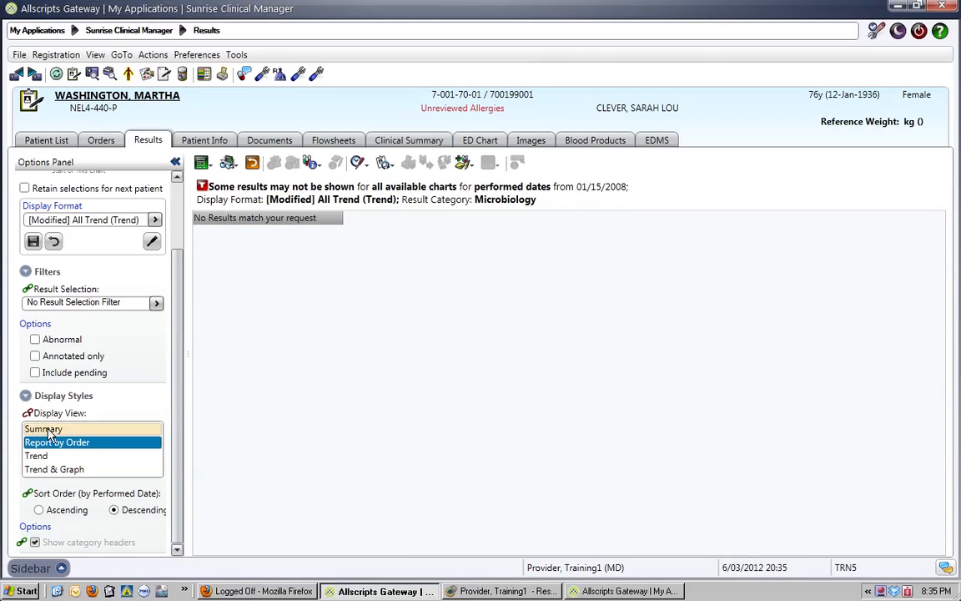
click(251, 162)
click(43, 429)
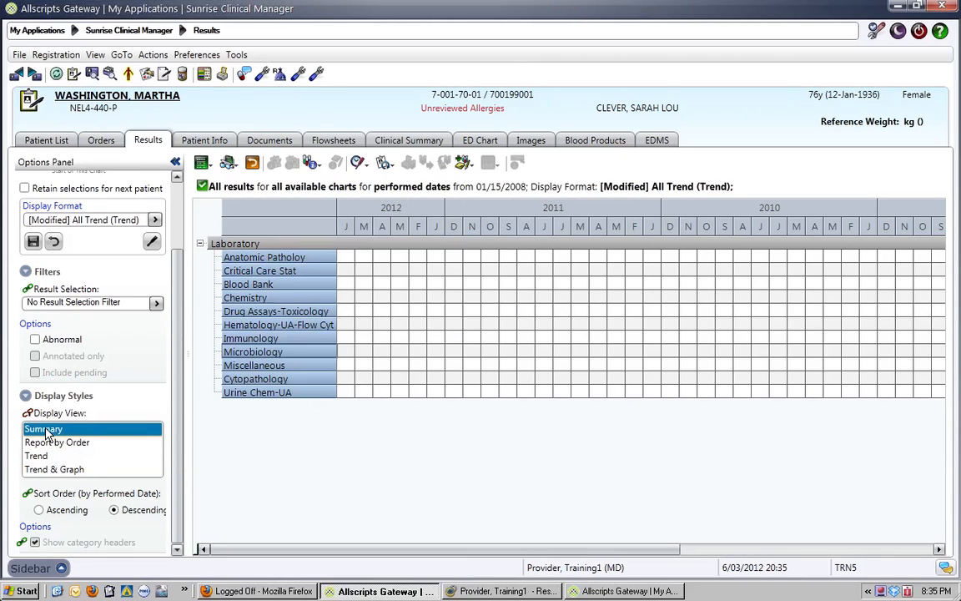
double_click(239, 352)
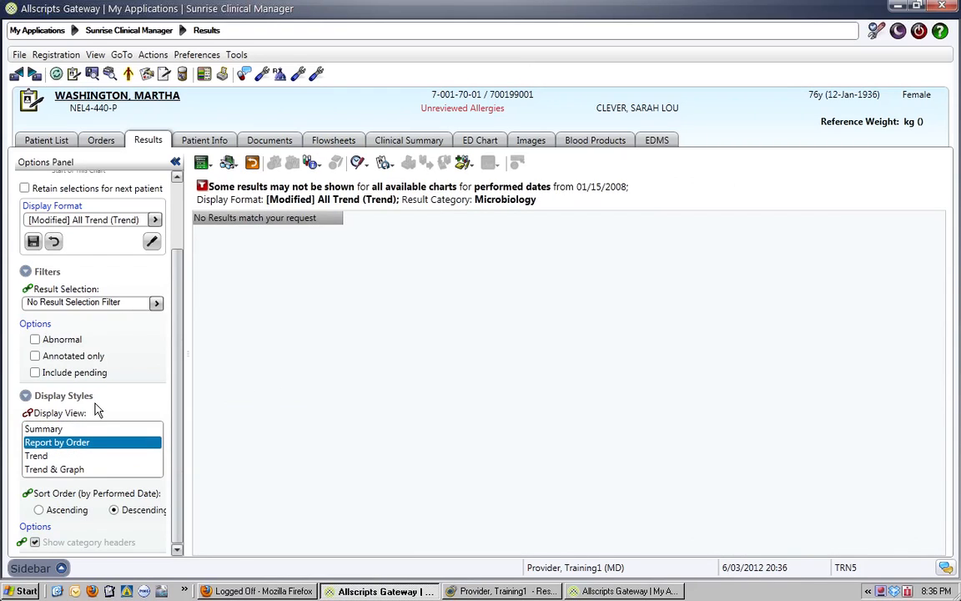
Step: View the November 2008 results for all categories from the Summary view, and return to the default All Trend format
double_click(212, 219)
drag(501, 549, 753, 554)
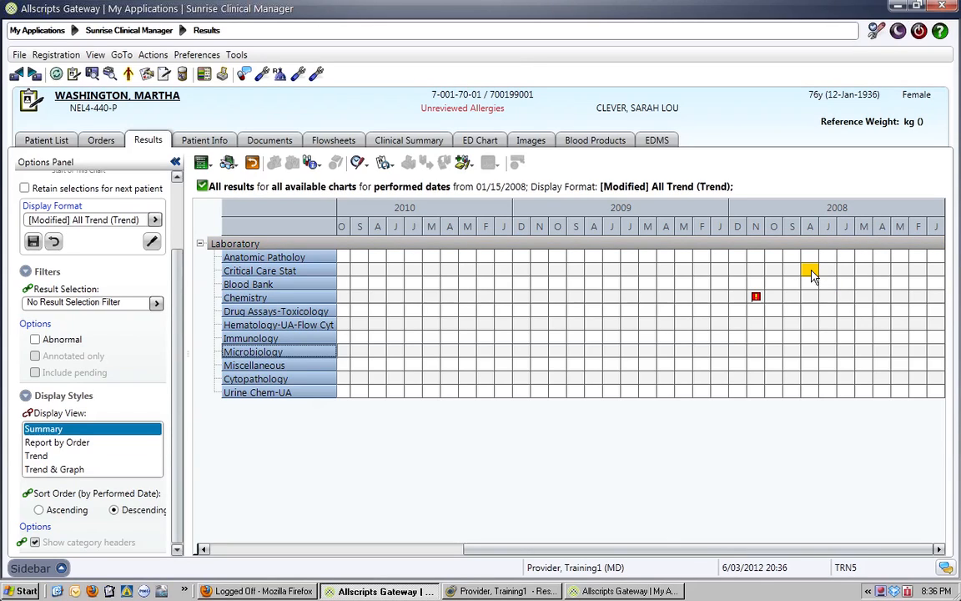
double_click(755, 229)
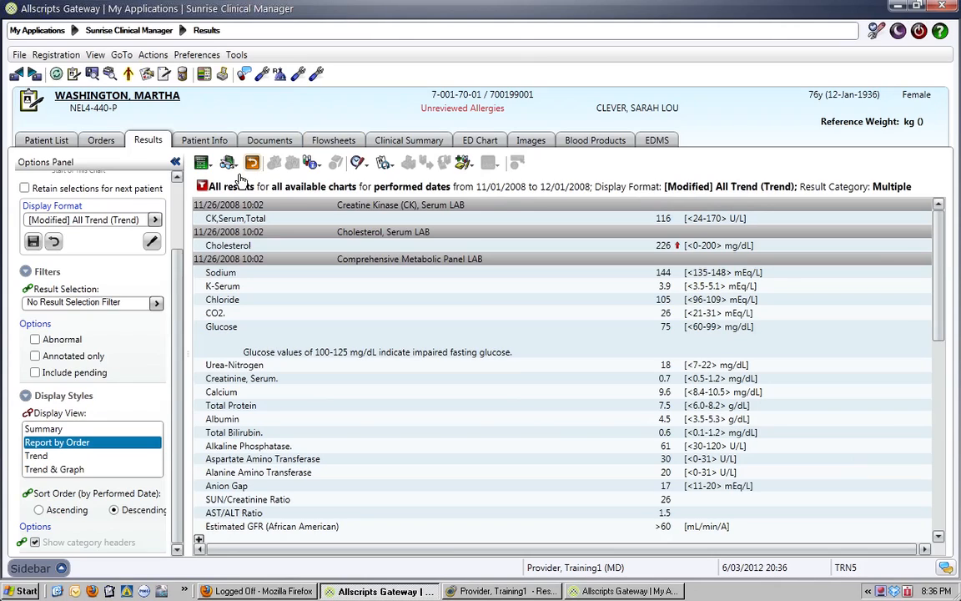
key(Down)
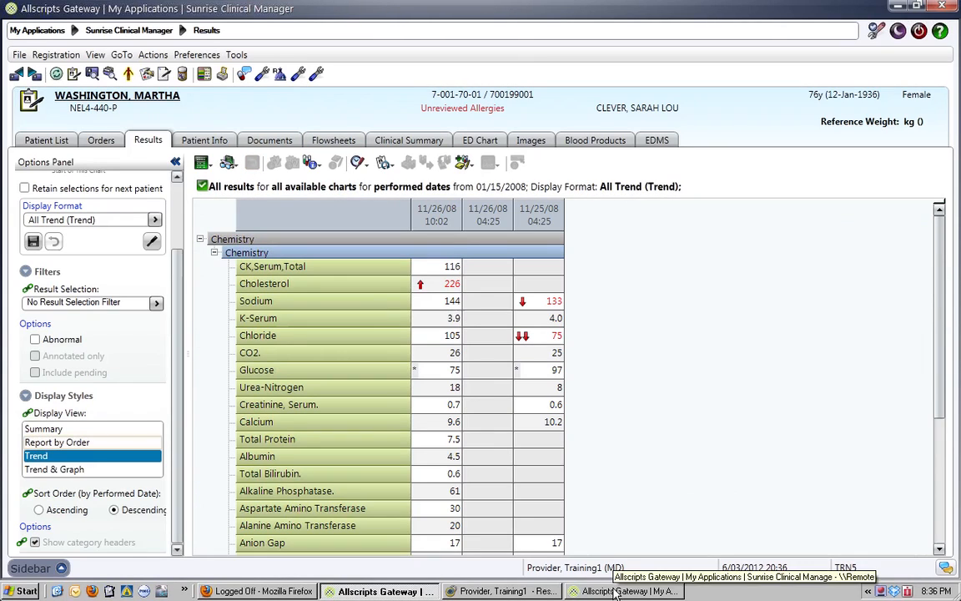
Step: Switch to the PROD session, look over its display formats, and open the personal results preferences
click(615, 590)
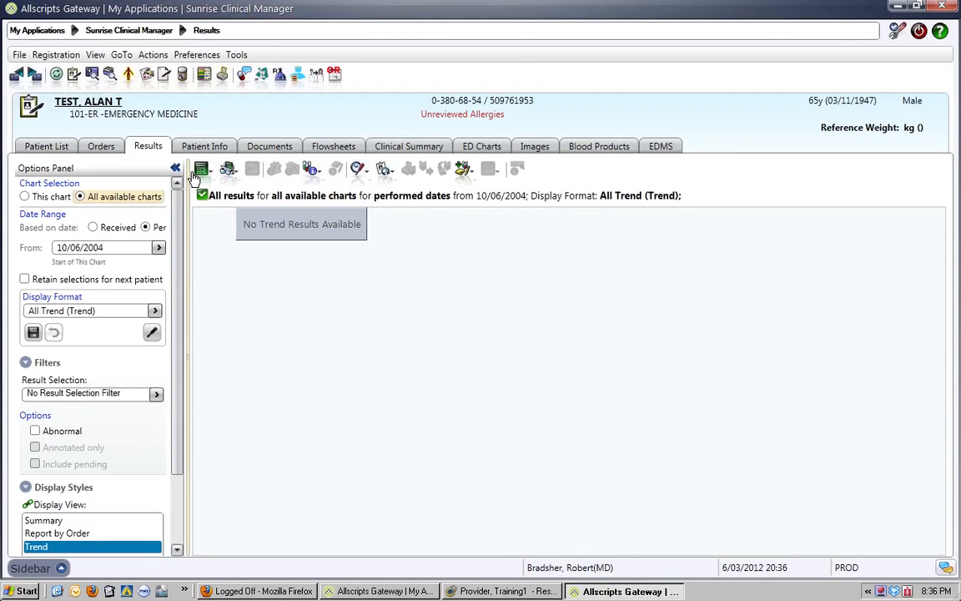
click(205, 174)
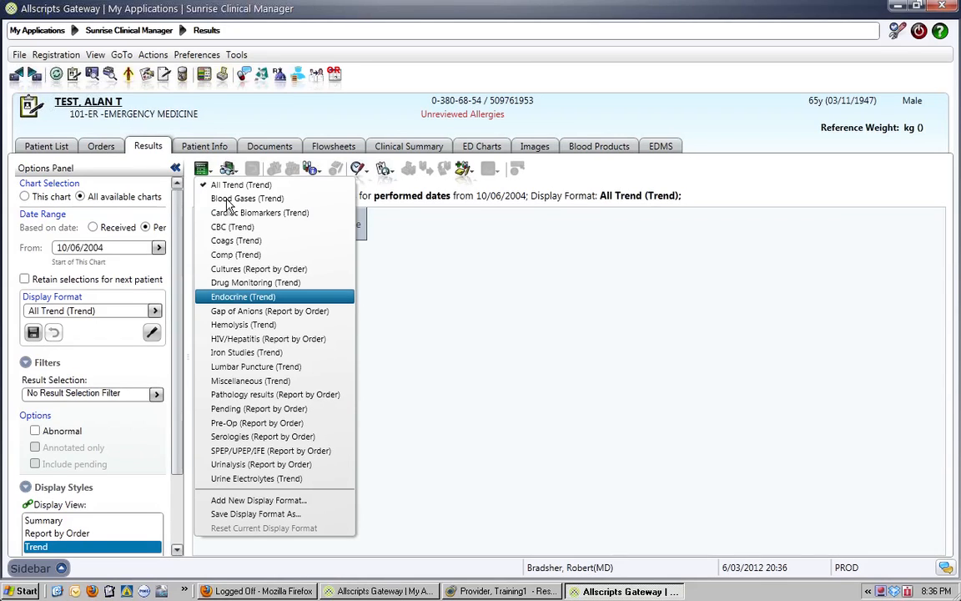
click(177, 53)
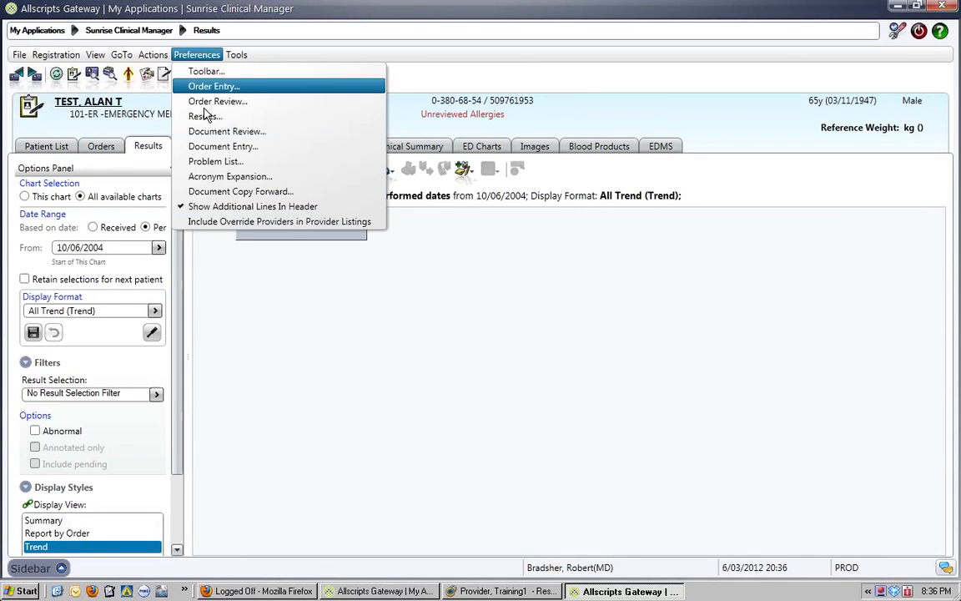
click(206, 116)
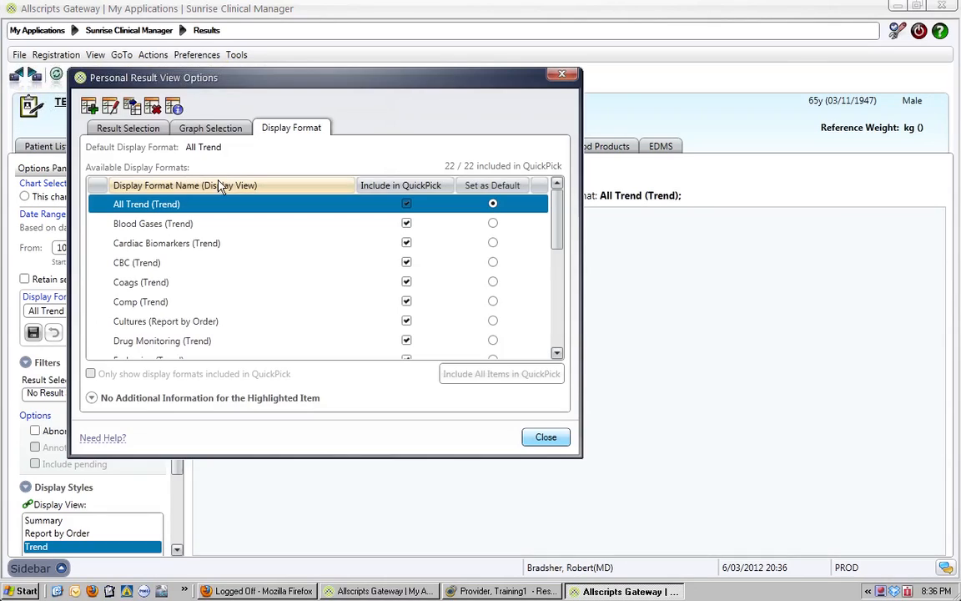
Step: Open the Endocrine result selection filter for modification, accepting that its associated display format is affected
click(143, 125)
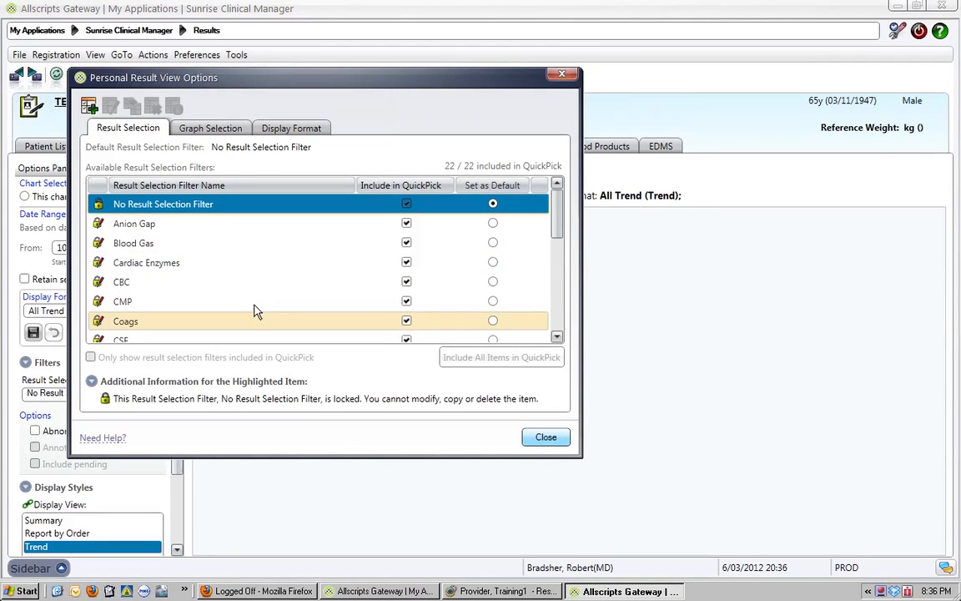
click(557, 336)
click(556, 336)
click(557, 336)
click(556, 336)
click(136, 317)
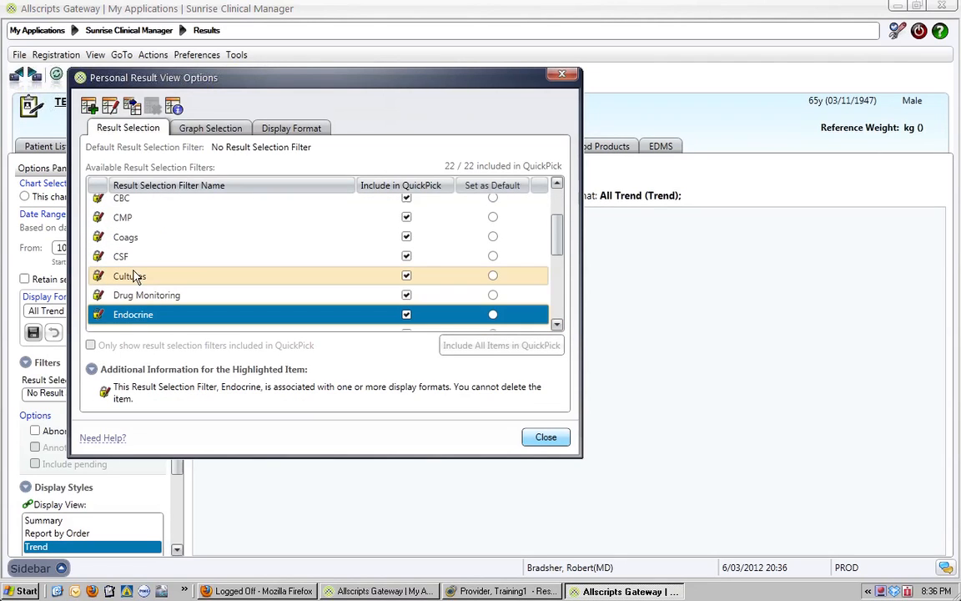
click(111, 106)
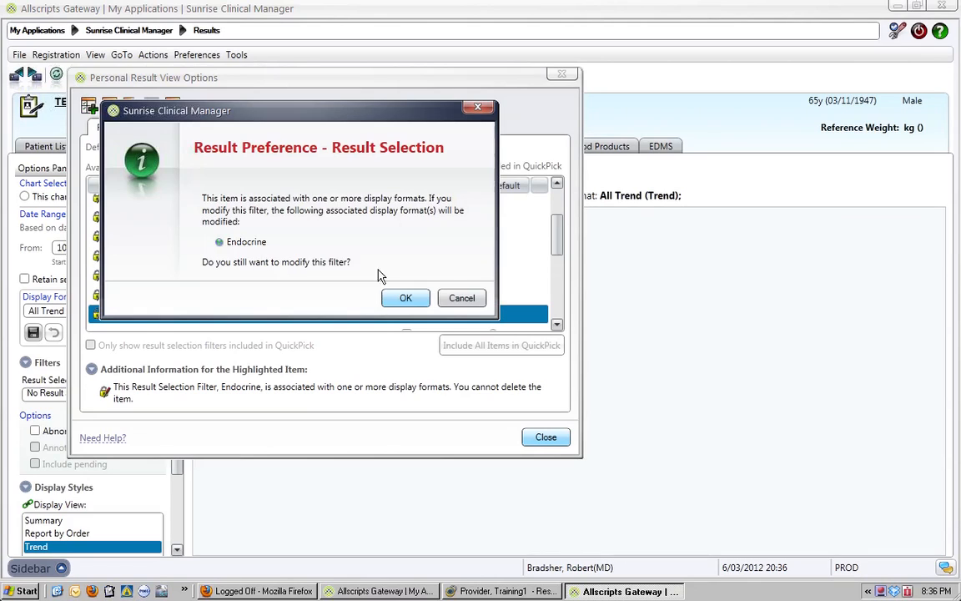
click(405, 298)
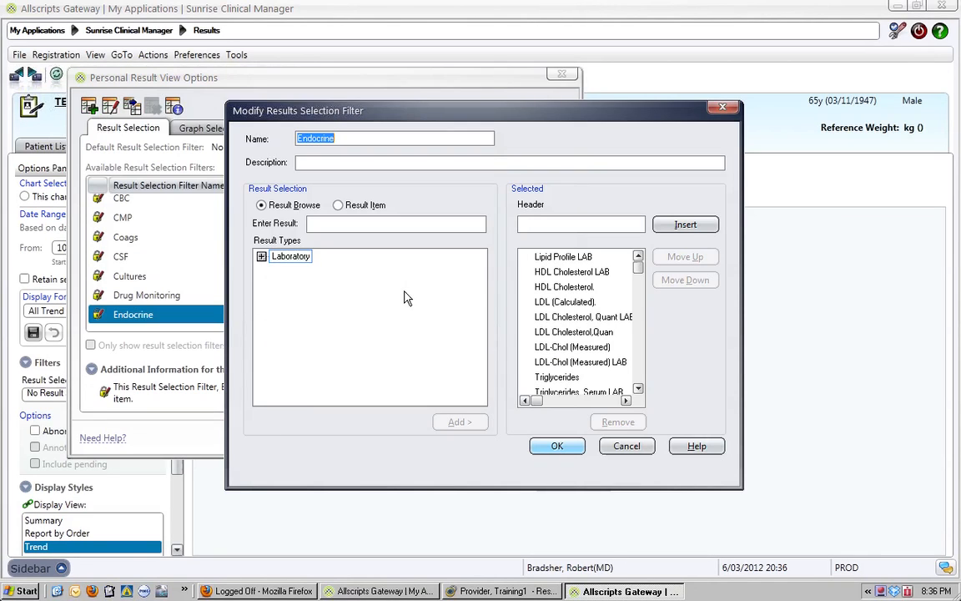
Step: Examine all the results selected in the Endocrine filter, cancel without modifying it, and close the result view options
click(638, 390)
click(638, 389)
click(638, 390)
click(638, 390)
click(638, 389)
click(638, 390)
click(638, 390)
click(638, 390)
click(638, 389)
click(638, 390)
click(638, 389)
click(638, 389)
click(638, 389)
click(638, 390)
click(639, 389)
click(638, 390)
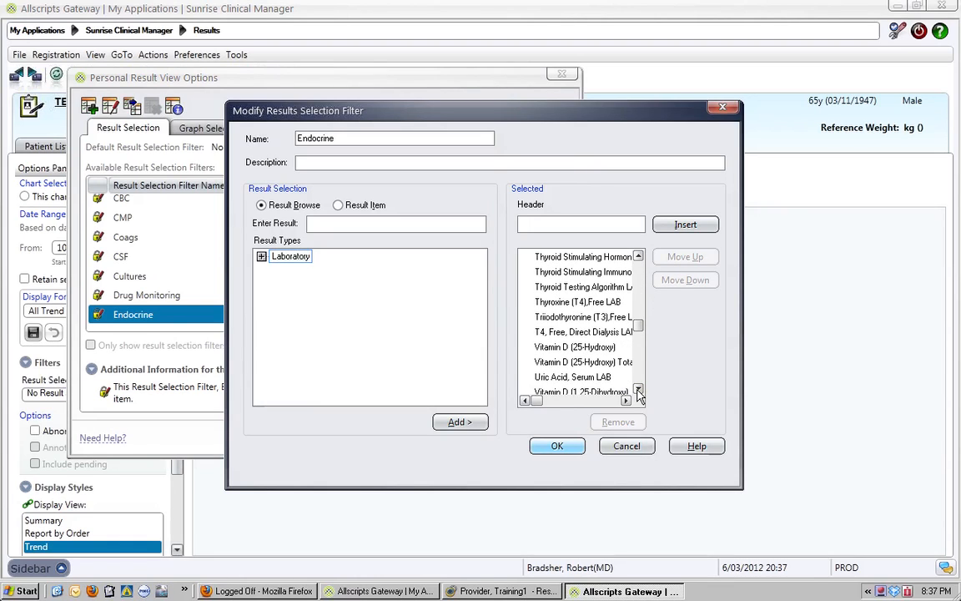
click(639, 390)
click(638, 390)
click(638, 390)
click(638, 390)
click(638, 389)
click(638, 389)
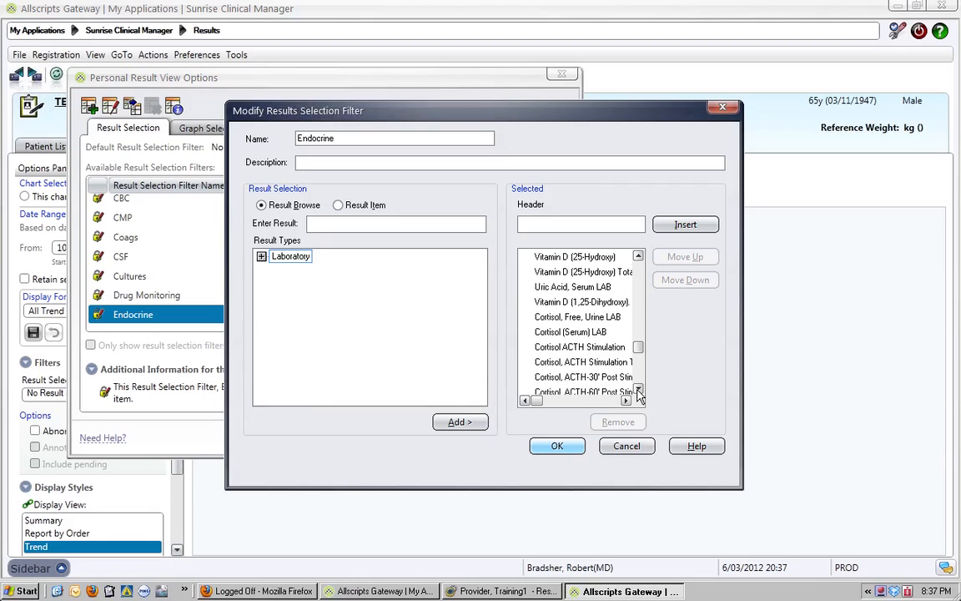
click(638, 390)
click(638, 390)
click(638, 390)
click(638, 390)
click(638, 390)
click(638, 390)
click(638, 390)
click(638, 390)
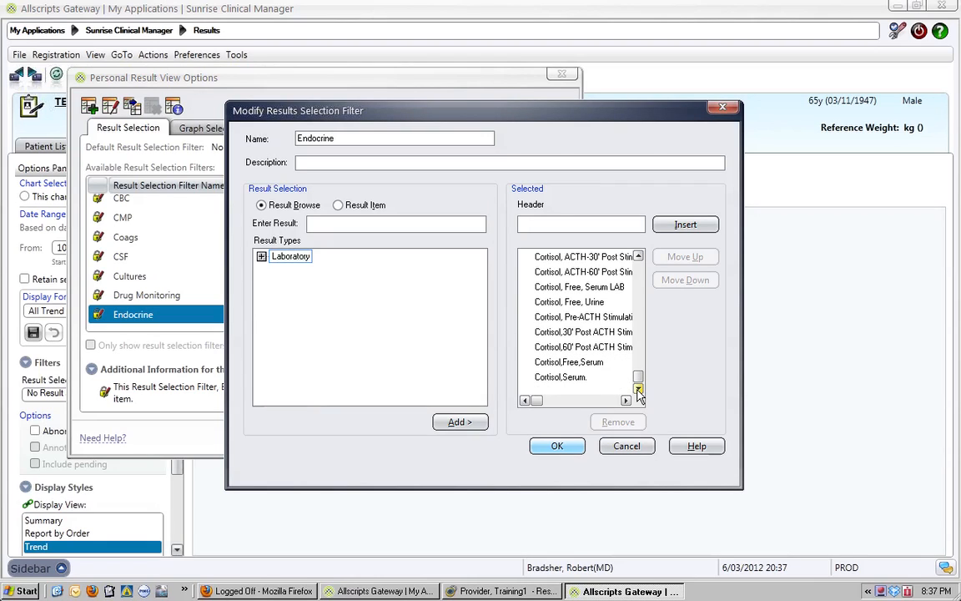
click(630, 452)
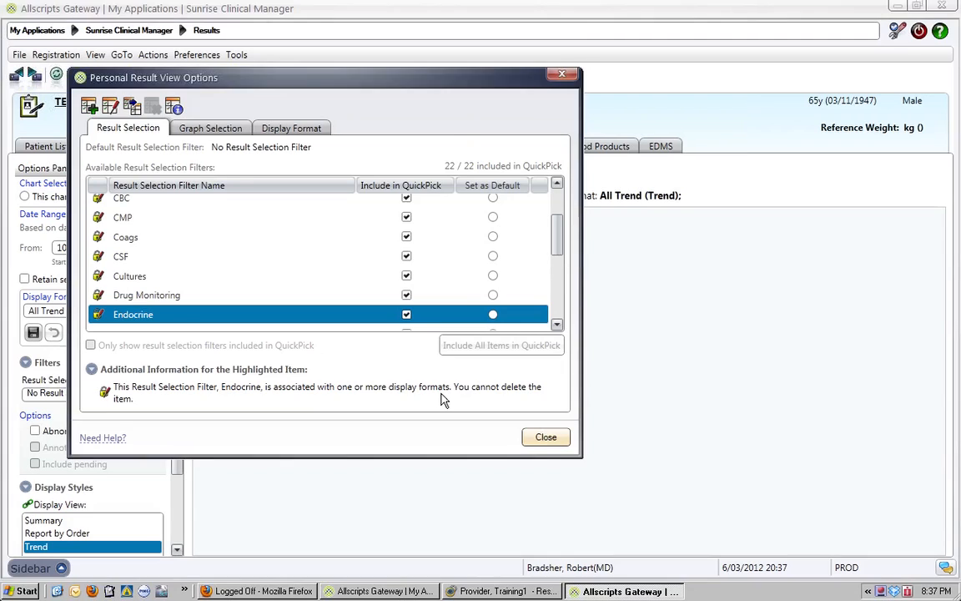
click(545, 437)
Step: Apply the Endocrine (Trend) display format and set the results date range to start Three Years Ago
click(203, 171)
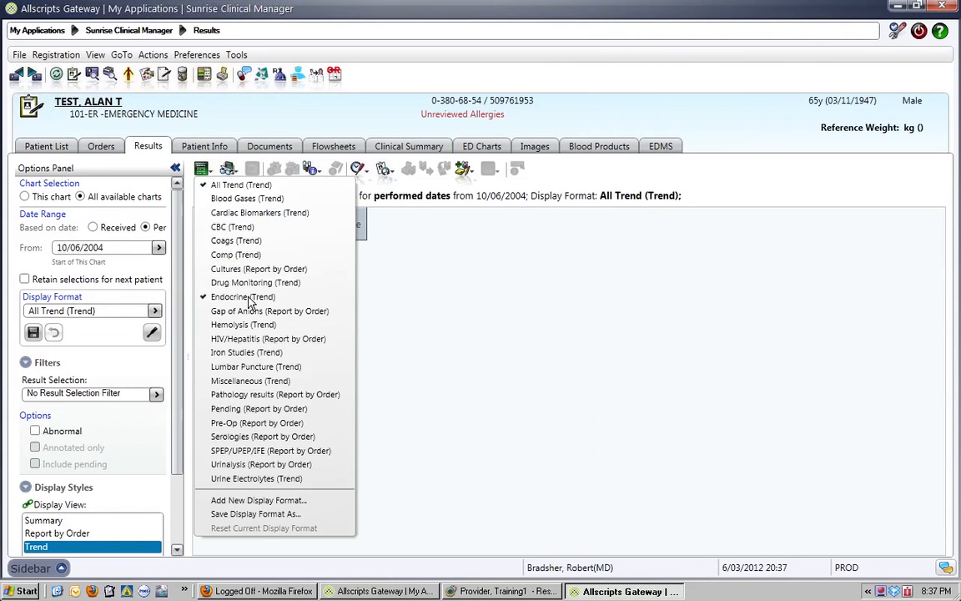
click(249, 296)
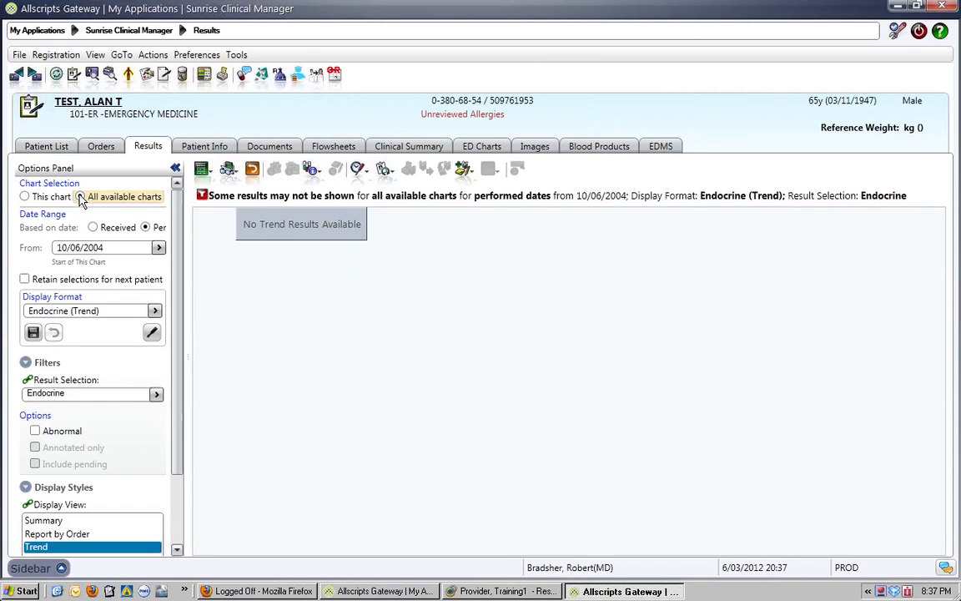
click(158, 247)
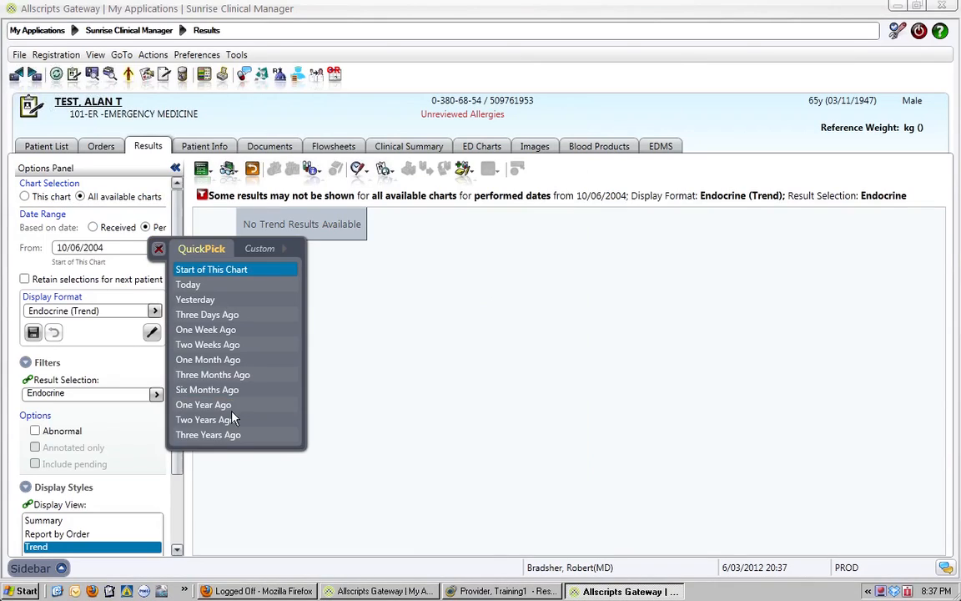
click(227, 434)
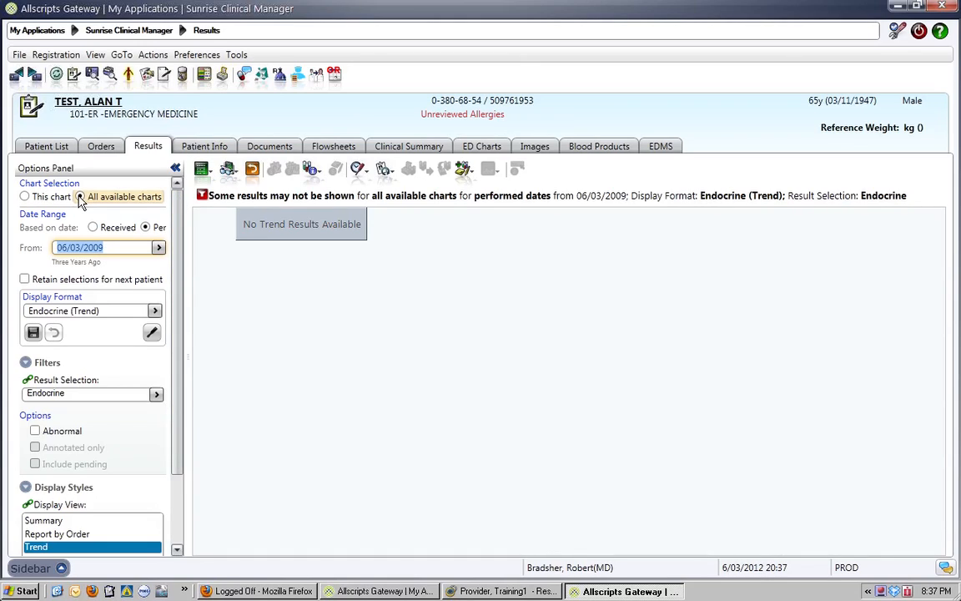
click(158, 249)
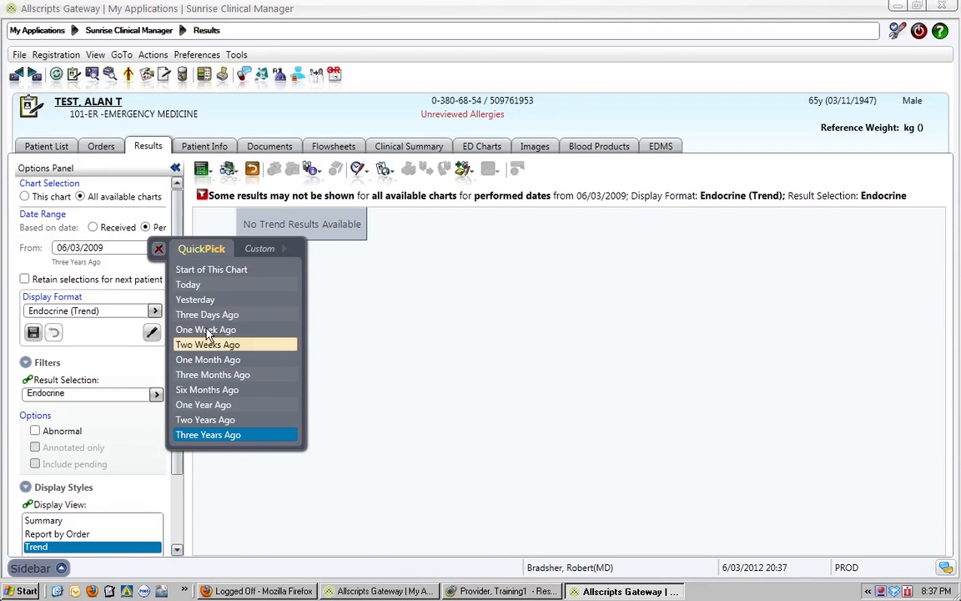
click(252, 169)
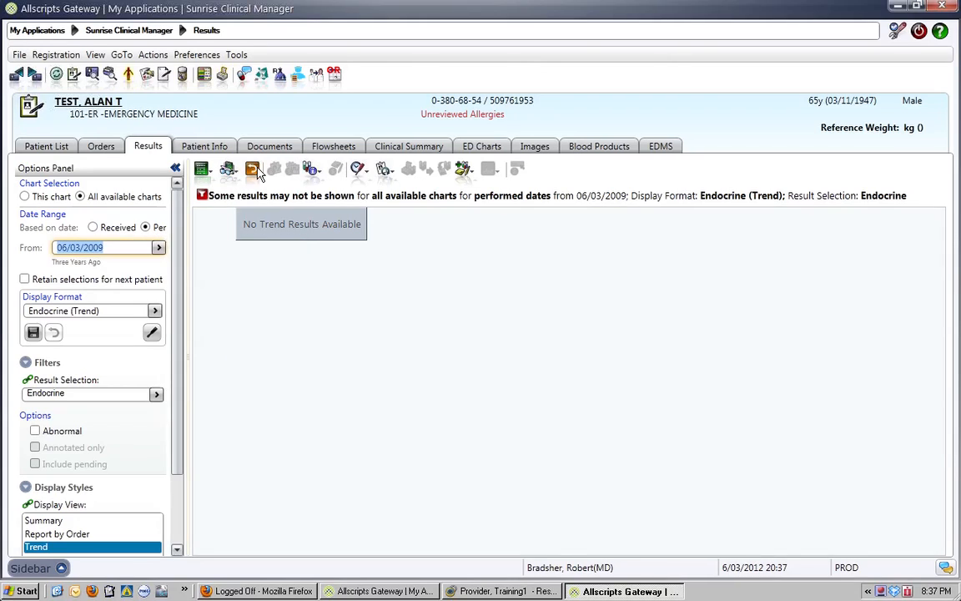